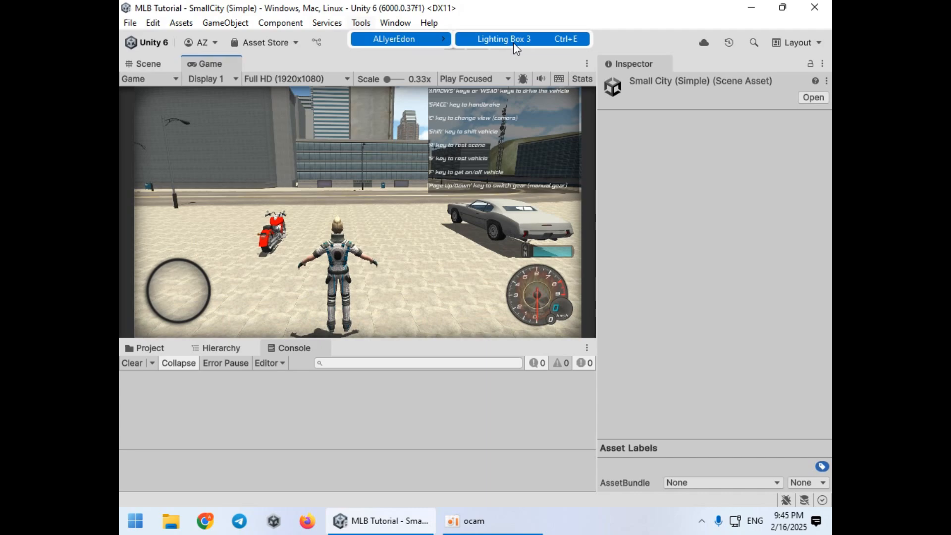
Step: Switch to the Scene view of the city and check the active platform in the build profiles
left_click(350, 210)
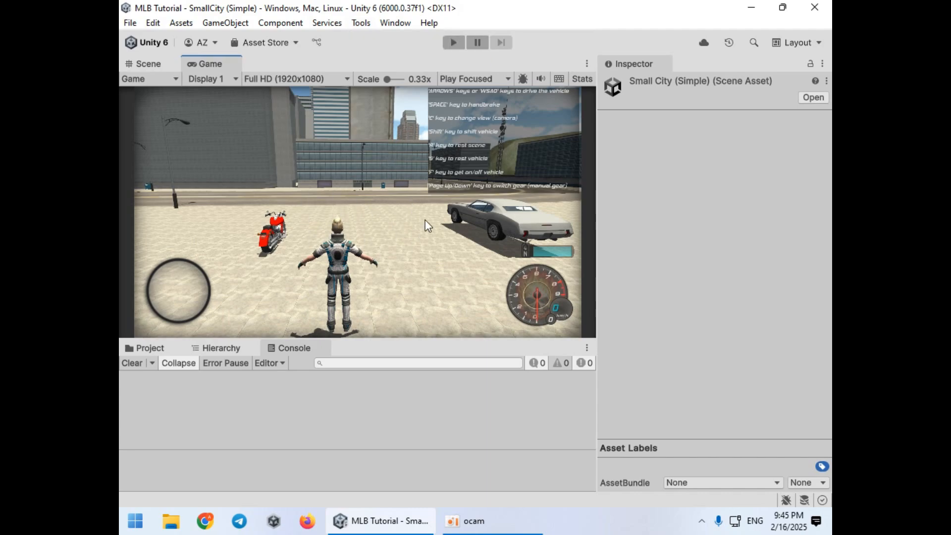
left_click(144, 64)
right_click_drag(283, 161, 346, 233)
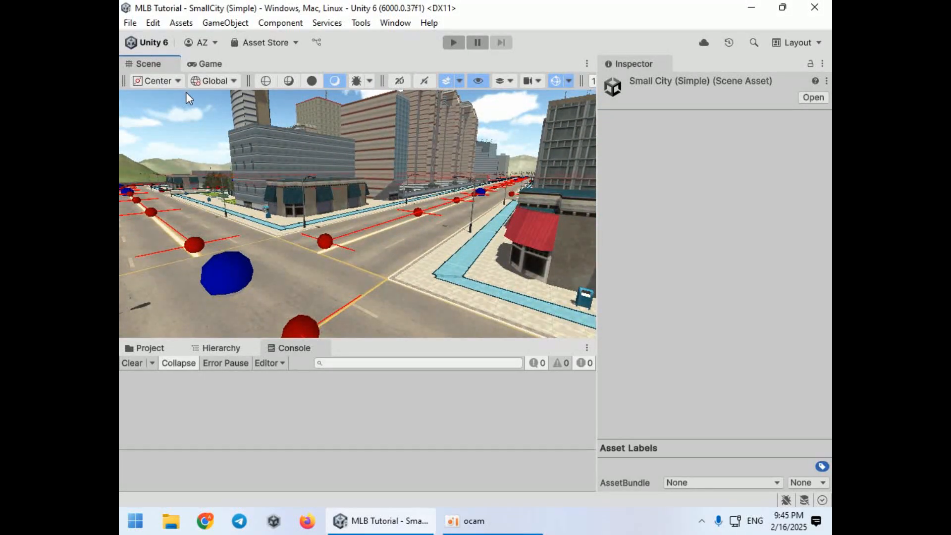
key("ctrl+shift+b")
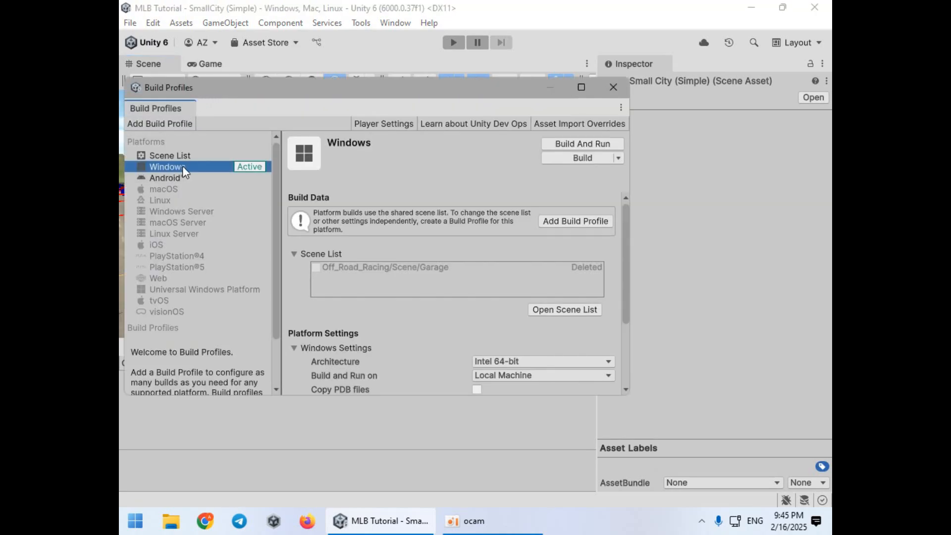
left_click(621, 90)
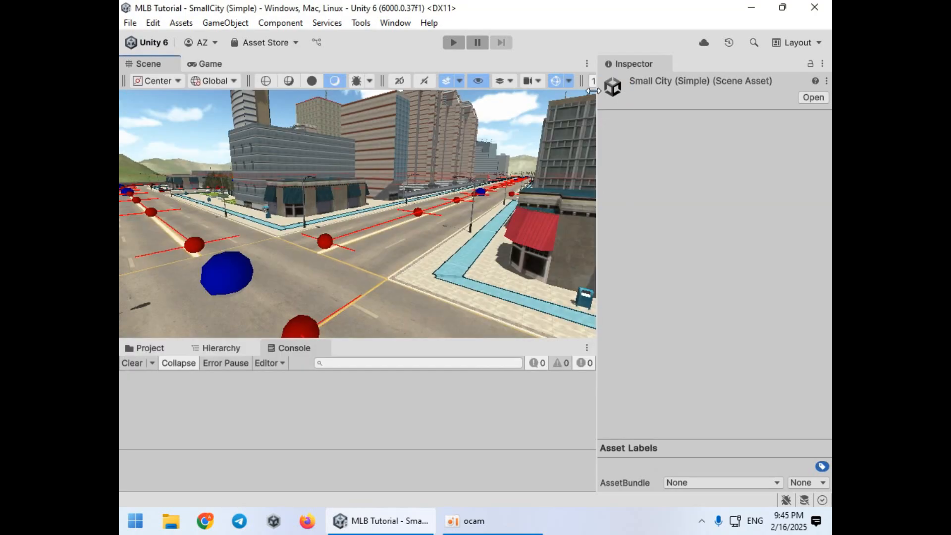
Step: Open the project settings and review the Player rendering options, including color space and graphics APIs
left_click(153, 23)
left_click(221, 431)
scroll(385, 213, "down", 10)
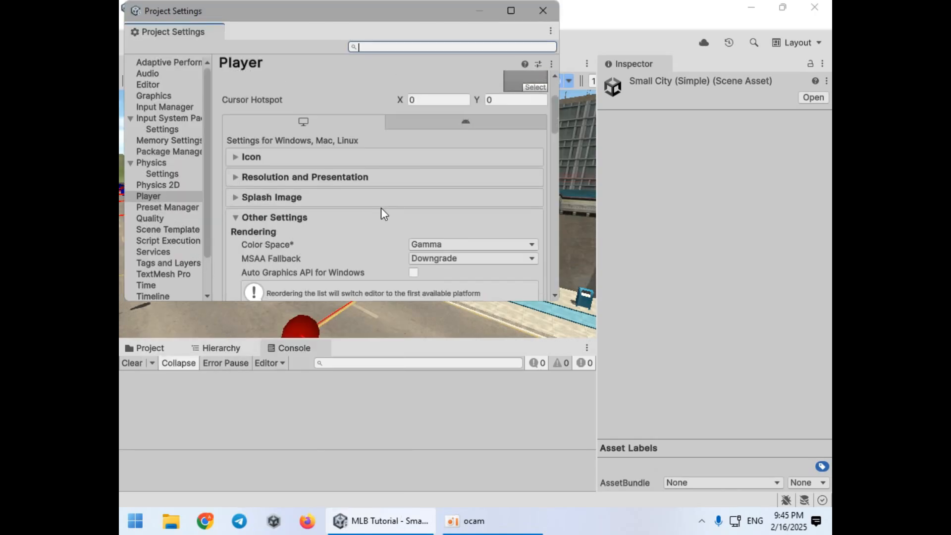
scroll(413, 213, "down", 10)
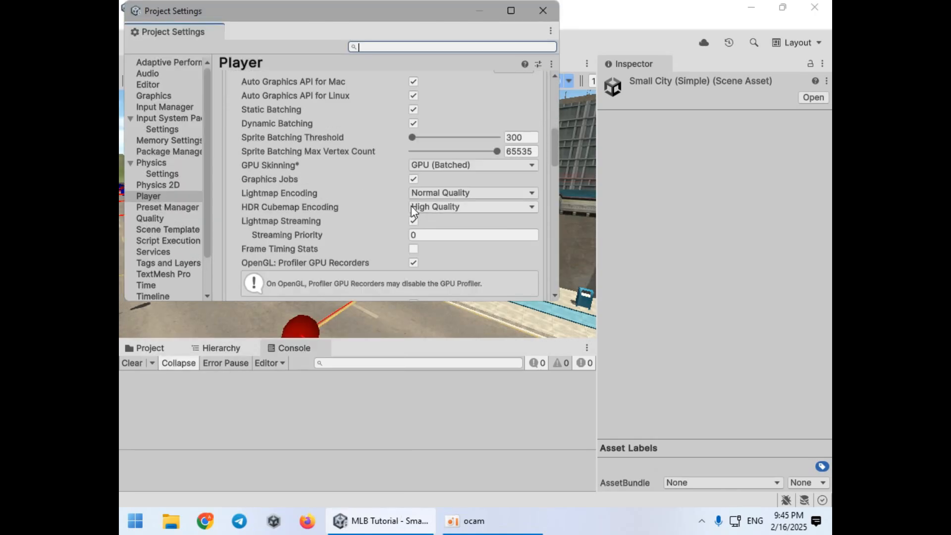
scroll(402, 230, "up", 10)
scroll(377, 230, "up", 3)
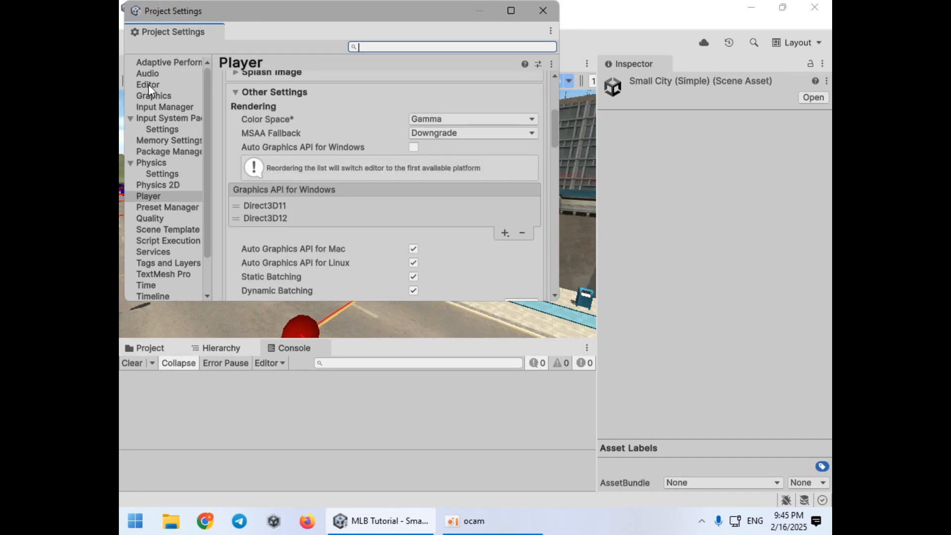
Step: In the Graphics settings, turn off Use Defaults for the Low, Medium and High desktop tiers
left_click(153, 97)
scroll(370, 206, "down", 3)
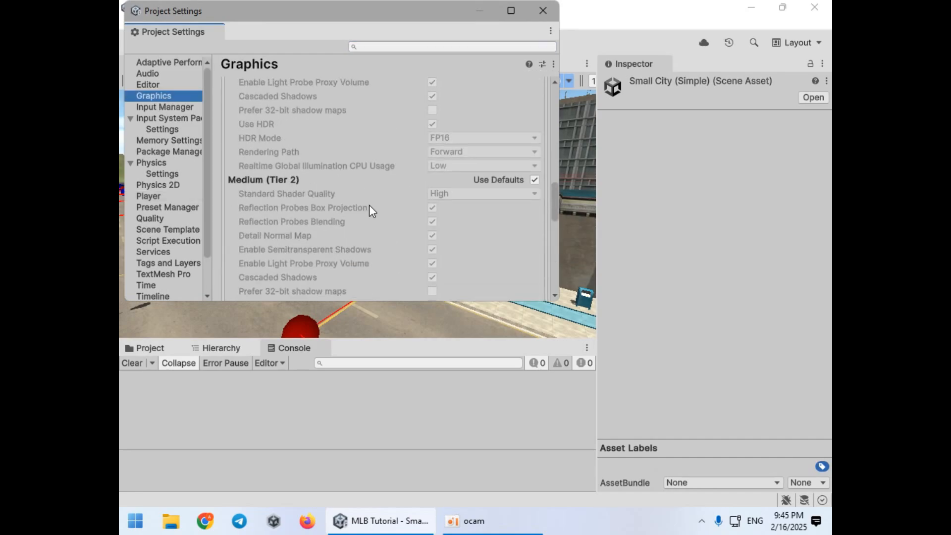
scroll(481, 249, "up", 5)
left_click(512, 11)
scroll(439, 223, "up", 5)
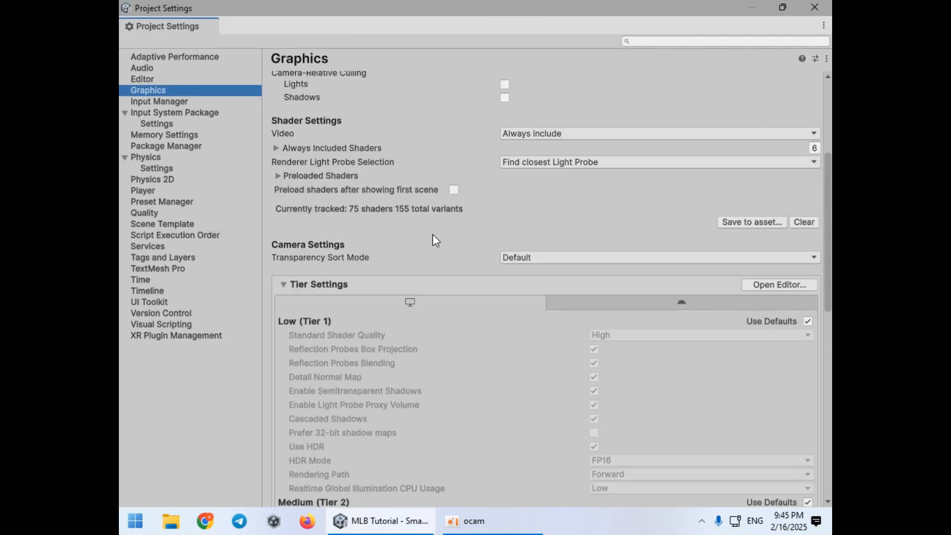
scroll(595, 272, "down", 3)
left_click(808, 246)
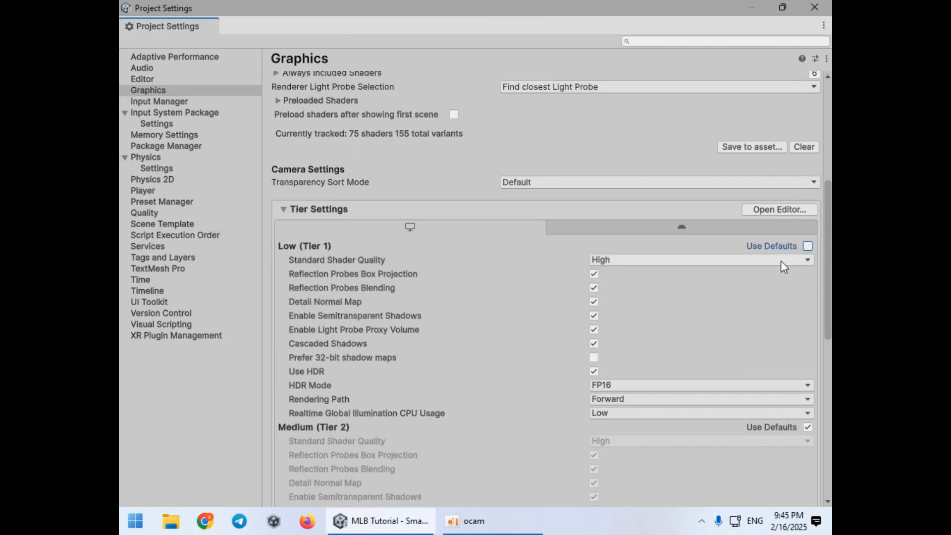
scroll(570, 372, "down", 12)
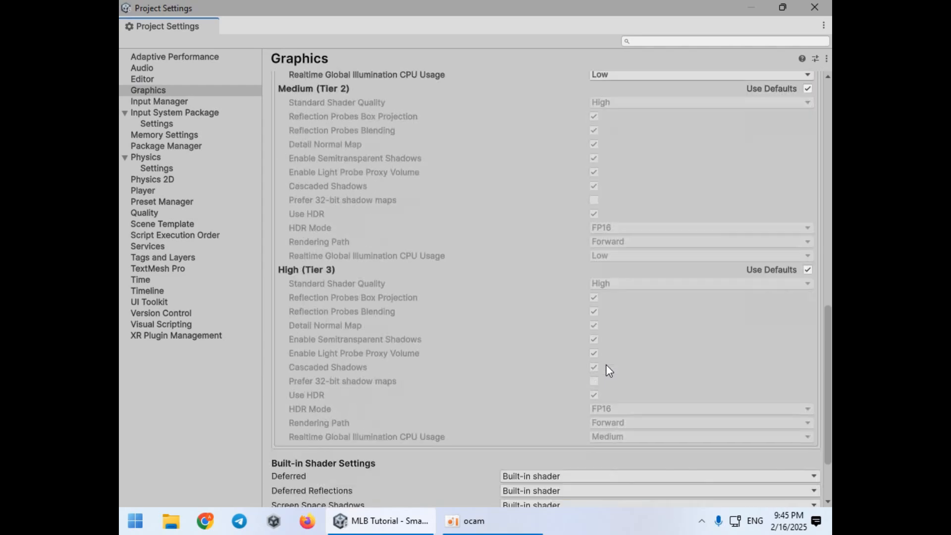
left_click(808, 270)
scroll(650, 353, "down", 1)
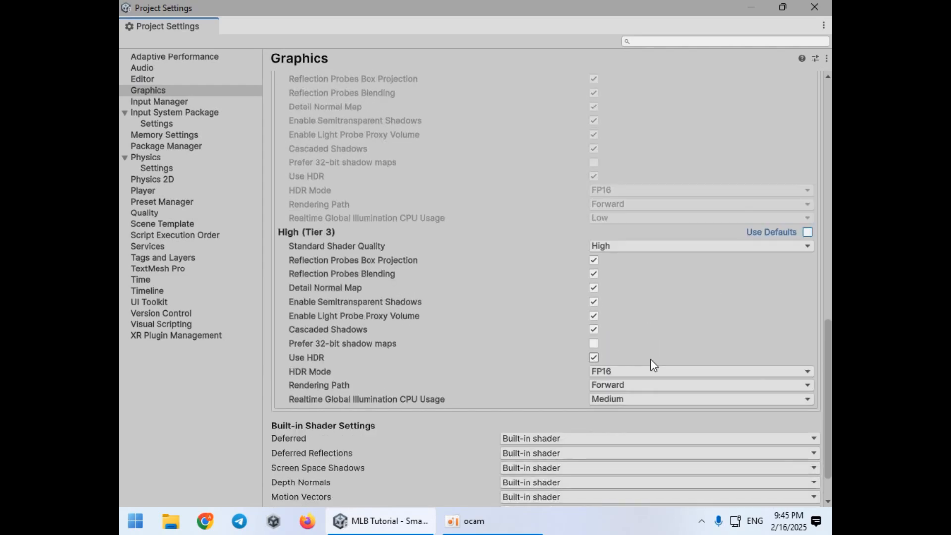
scroll(665, 355, "up", 8)
left_click(809, 269)
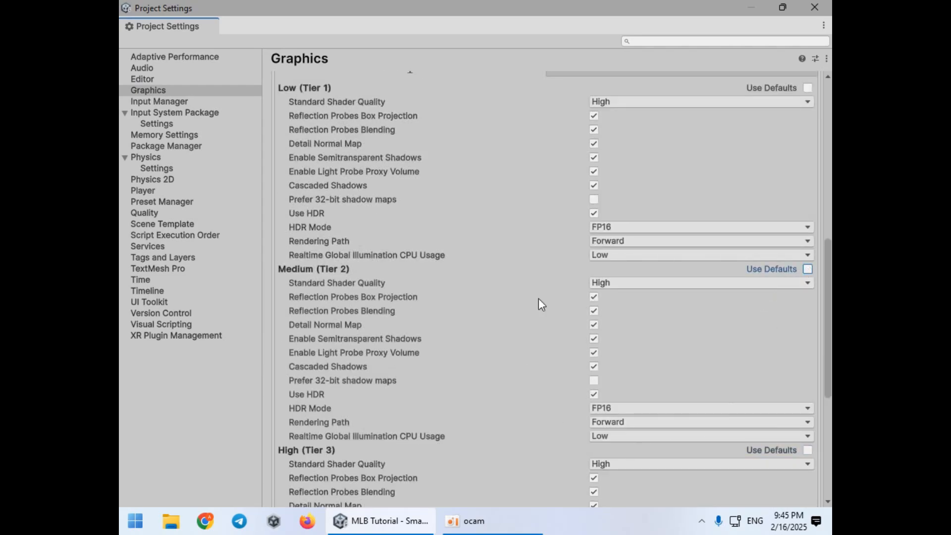
Step: Set the rendering path to Deferred for all three desktop graphics tiers
left_click(645, 242)
left_click(631, 270)
scroll(632, 336, "down", 4)
left_click(634, 310)
left_click(631, 340)
scroll(632, 337, "down", 3)
left_click(633, 337)
left_click(627, 367)
scroll(631, 337, "up", 8)
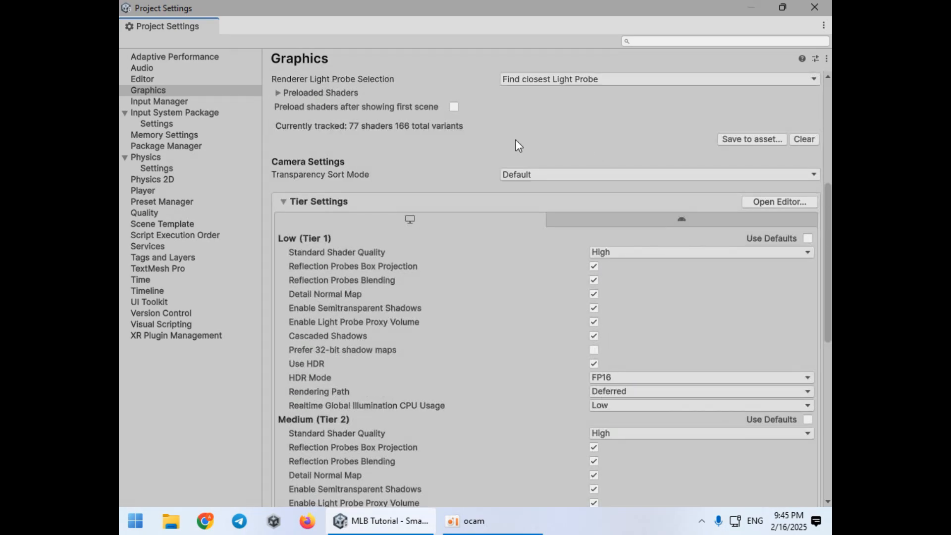
Step: In the Quality settings, delete every quality level except Beautiful
left_click(144, 214)
scroll(632, 230, "up", 5)
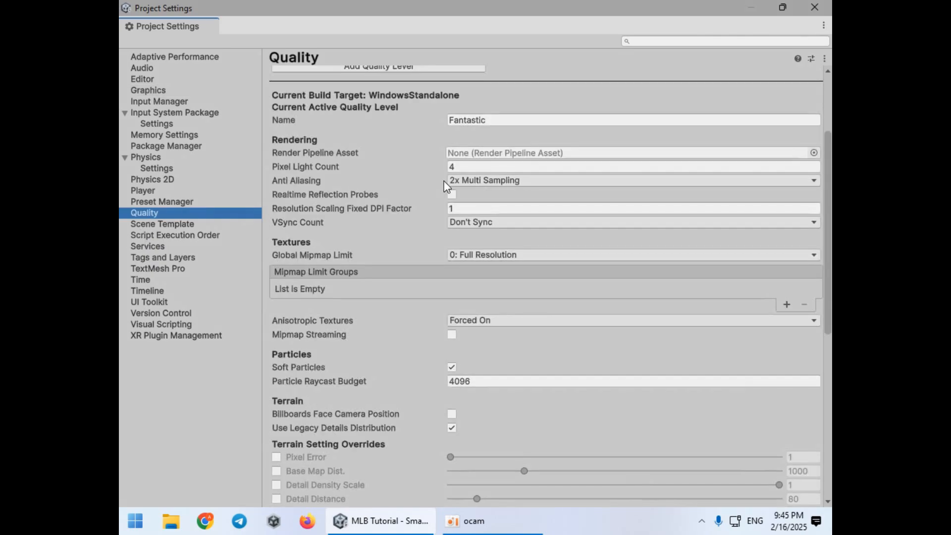
left_click(477, 92)
left_click(477, 93)
left_click(478, 92)
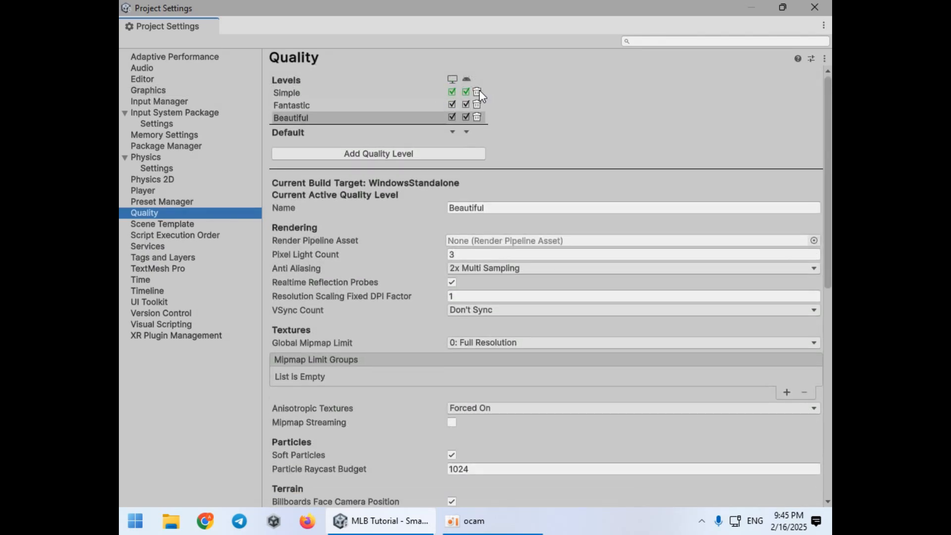
left_click(478, 92)
left_click(477, 92)
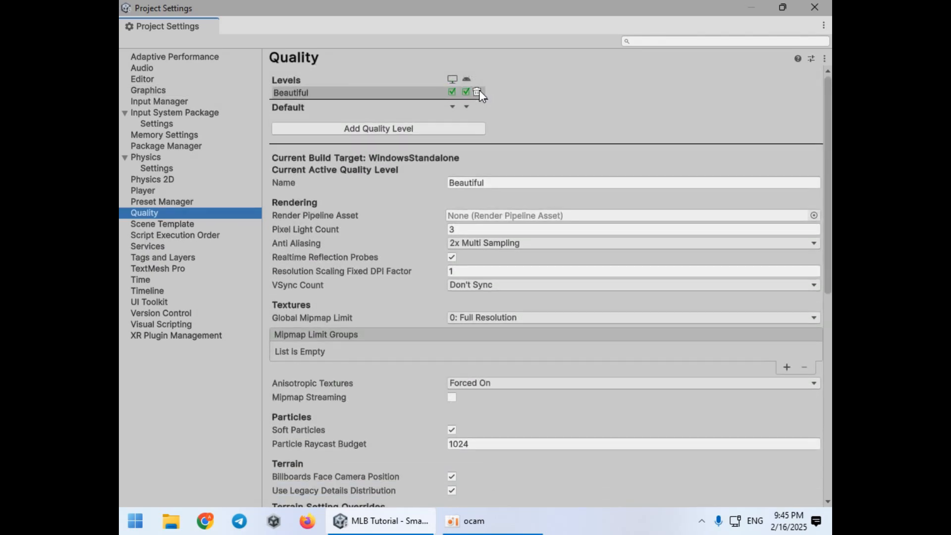
Step: Disable anti-aliasing for the Beautiful quality level
left_click(496, 243)
left_click(492, 260)
scroll(431, 292, "down", 6)
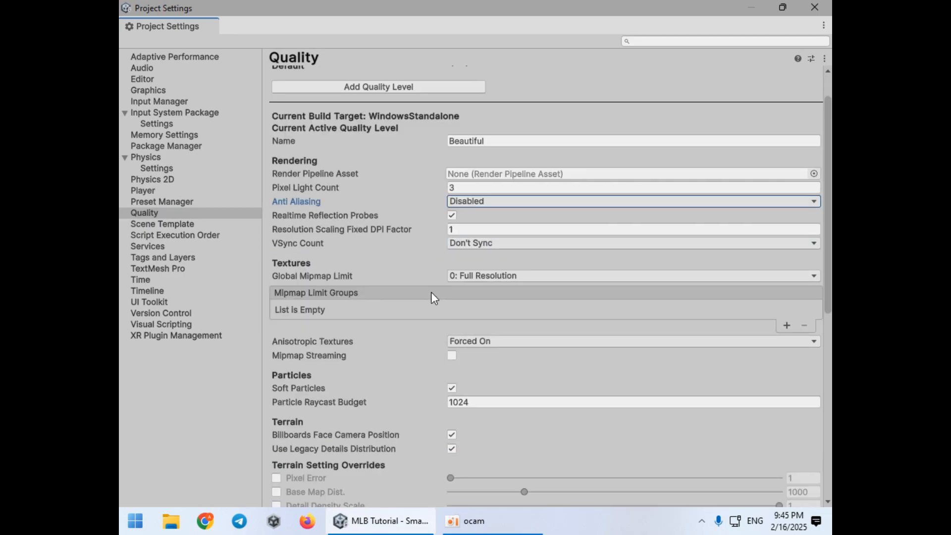
scroll(494, 268, "up", 3)
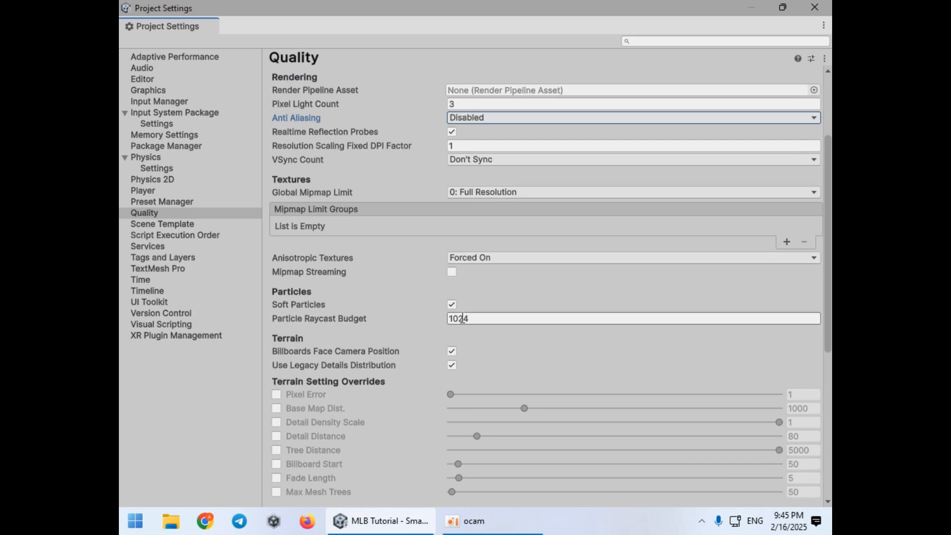
Step: Set the Beautiful level's shadow distance to 500 and shadow cascades to Four Cascades, and close the project settings
scroll(460, 338, "down", 4)
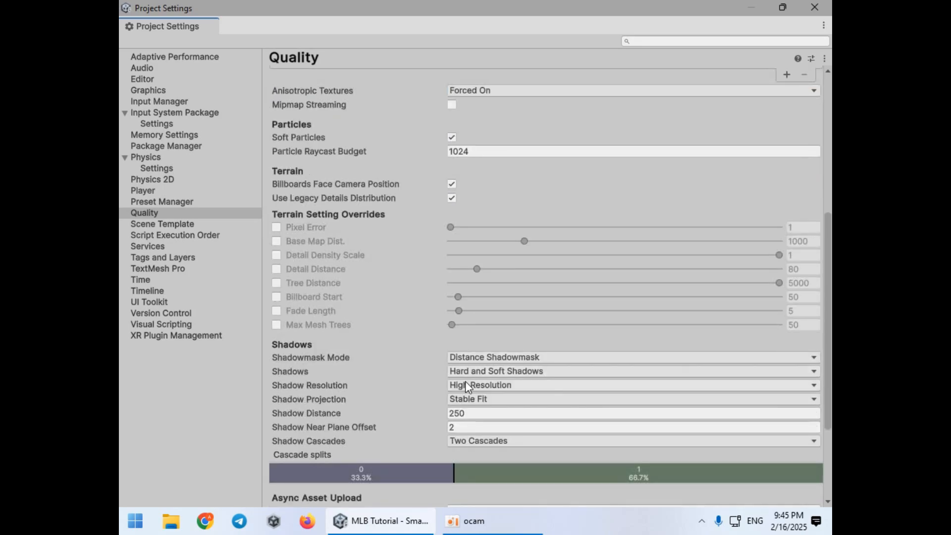
scroll(468, 379, "down", 2)
left_click(483, 330)
type("500")
scroll(423, 399, "down", 2)
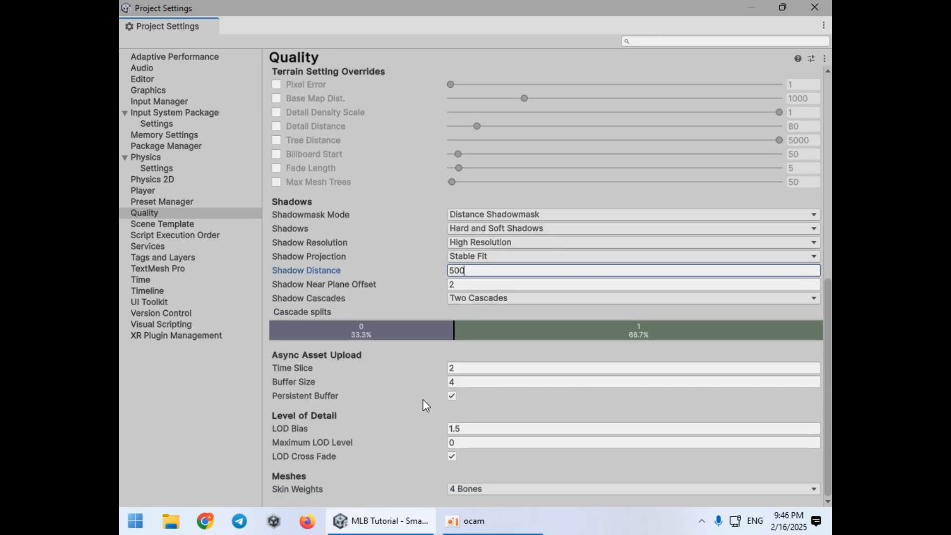
left_click(501, 298)
left_click(483, 342)
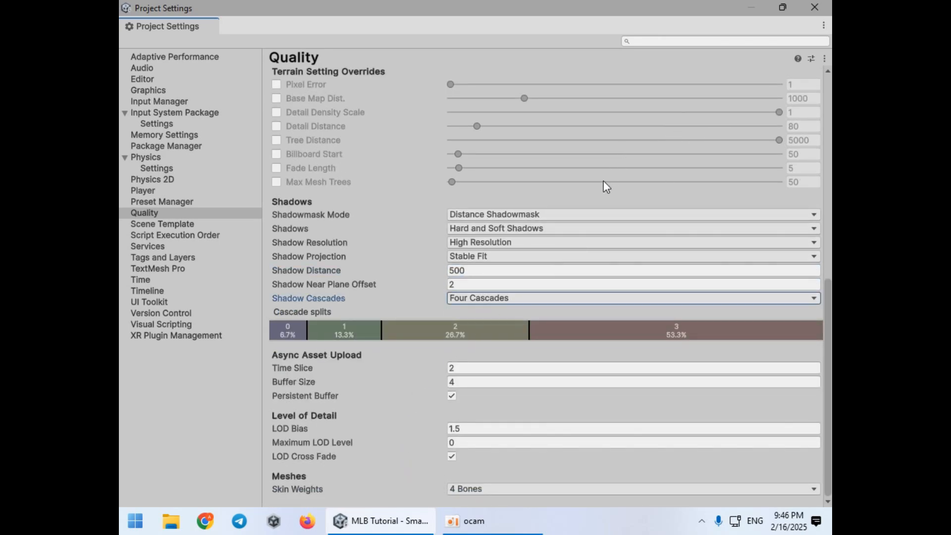
left_click(819, 10)
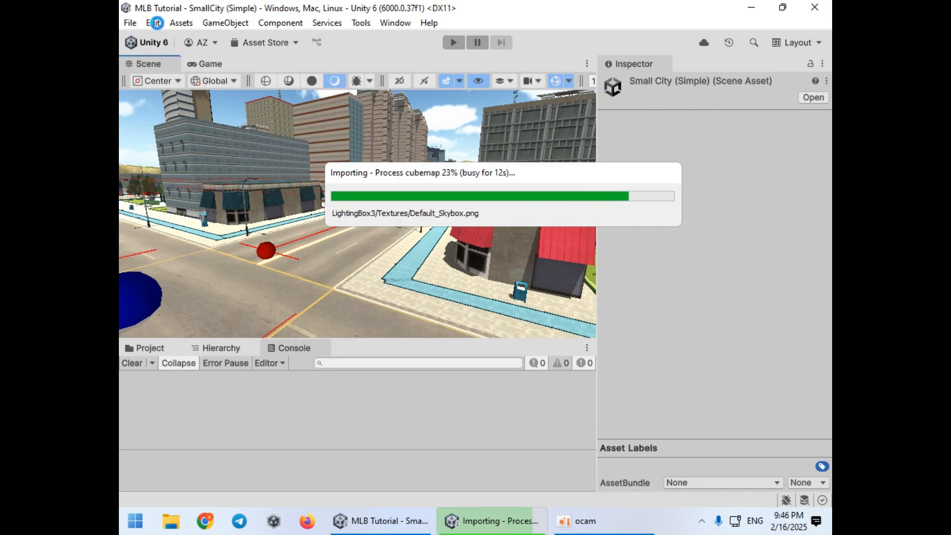
Step: Check the color space in the Player project settings
left_click(155, 23)
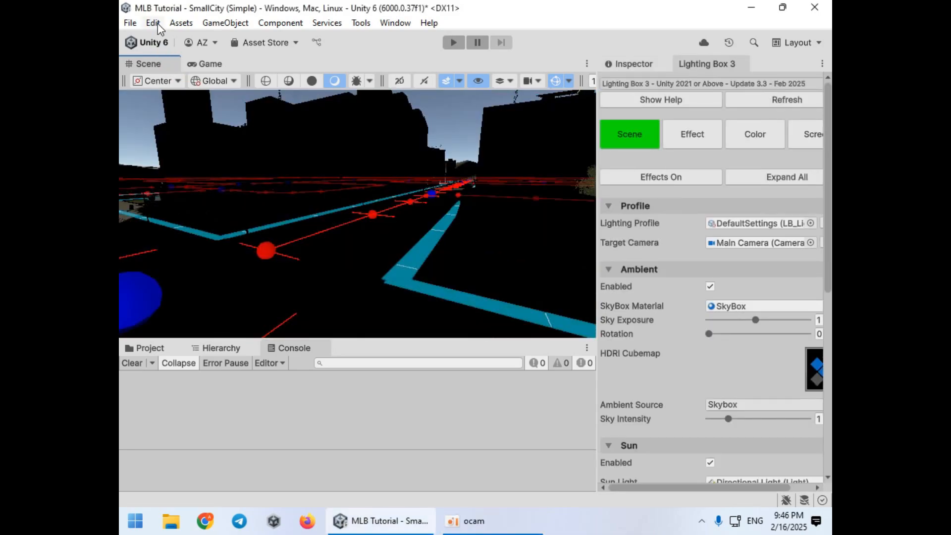
left_click(223, 428)
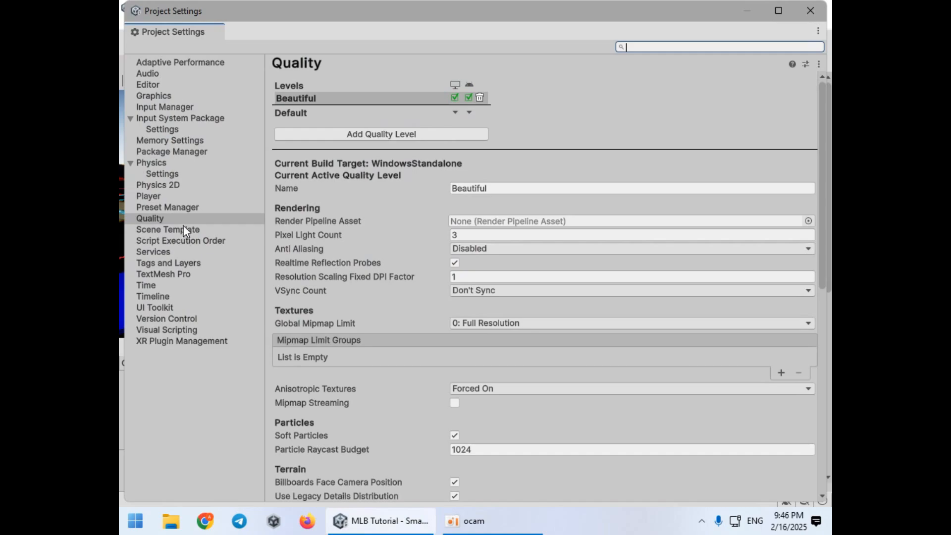
left_click(157, 196)
scroll(491, 317, "down", 3)
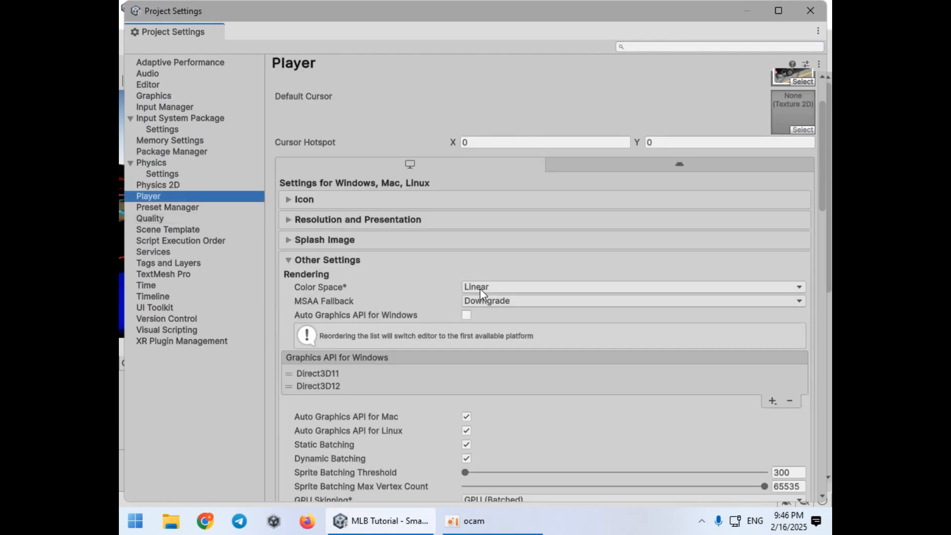
left_click(813, 13)
Step: Widen the Lighting Box 3 panel until the profile's New and Save options fit in view
right_click_drag(462, 204, 407, 100)
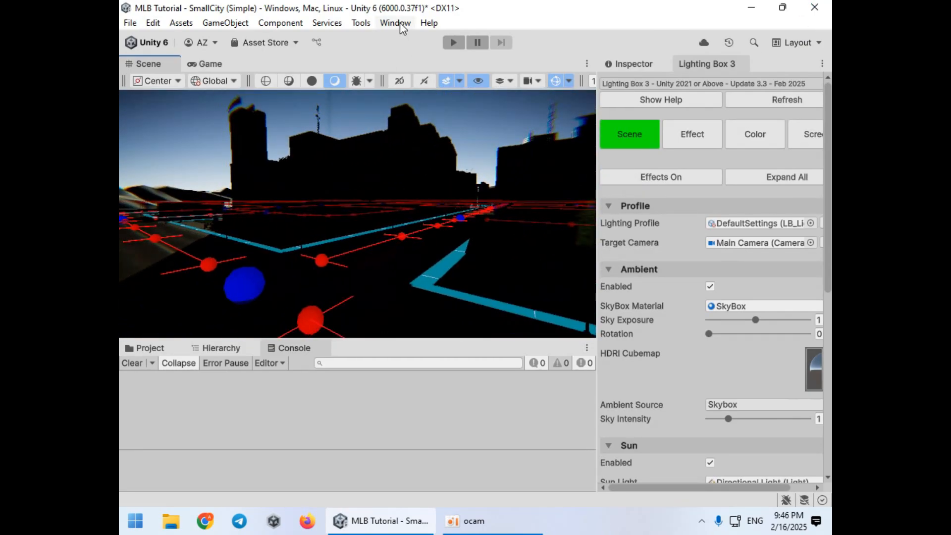
left_click(395, 23)
left_click(608, 166)
left_click_drag(598, 157, 538, 160)
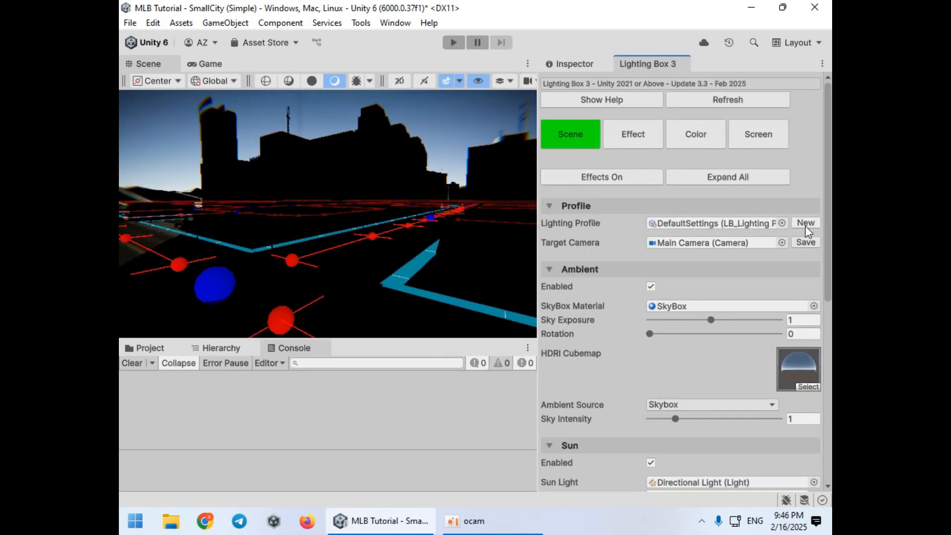
Step: Create a lighting profile named Lighting_Profile_SmallCity (Simple) in a new folder inside Driver (TrafficSystem)/Scenes
left_click(806, 223)
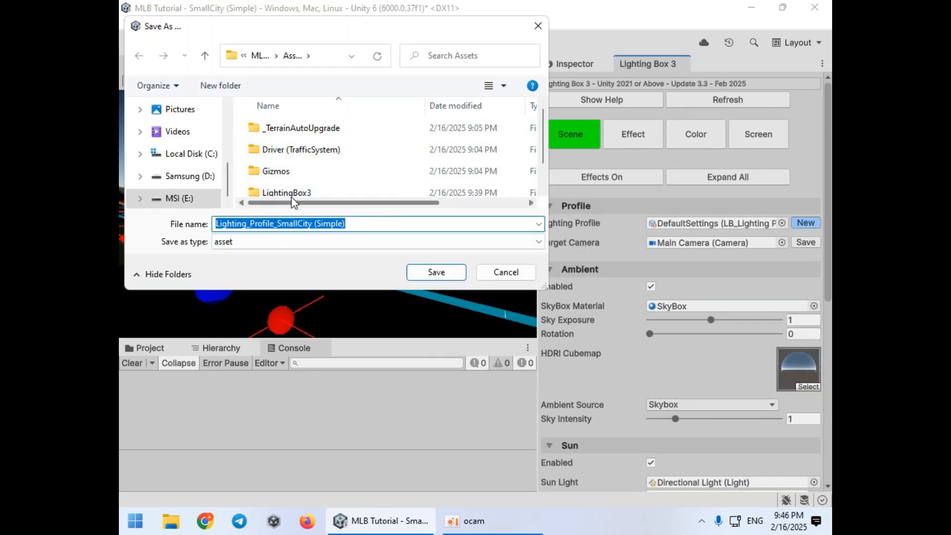
scroll(295, 198, "down", 1)
scroll(297, 196, "up", 1)
left_click(294, 150)
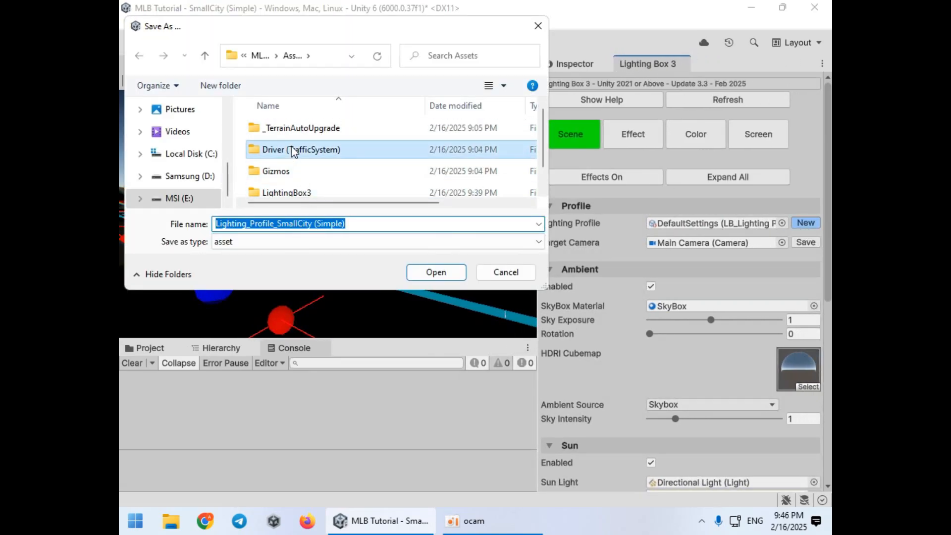
double_click(294, 150)
double_click(303, 173)
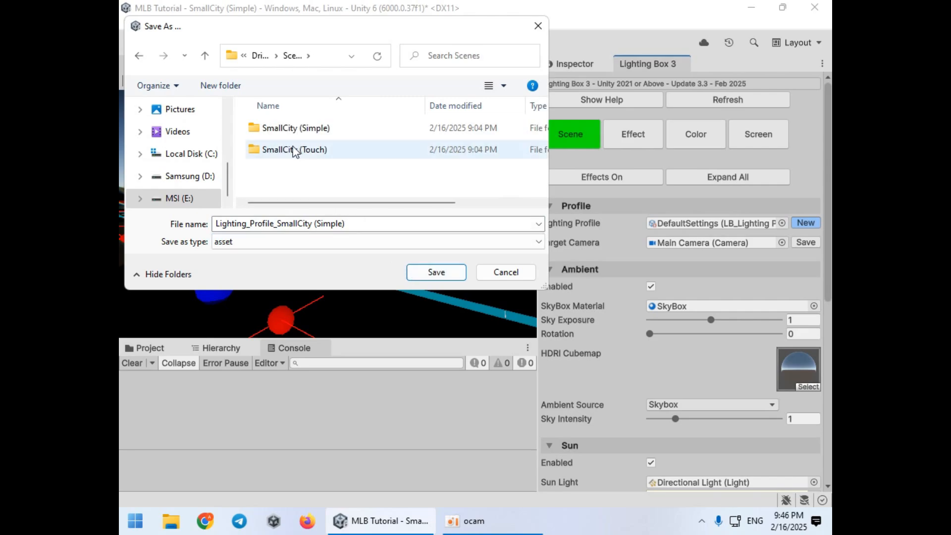
left_click(235, 89)
left_click(319, 185)
double_click(316, 129)
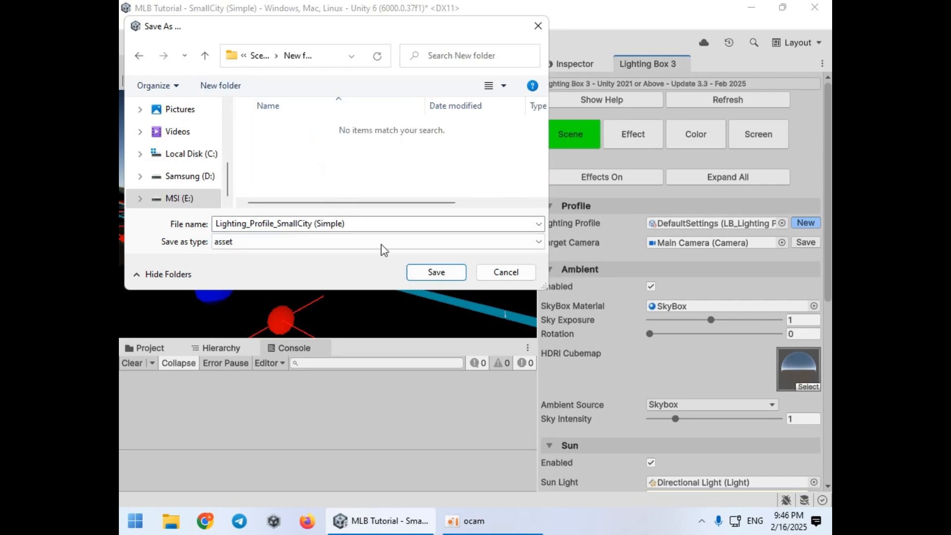
left_click(435, 272)
Step: Narrow the Lighting Box 3 panel and locate the assigned lighting profile among the project assets
left_click(149, 348)
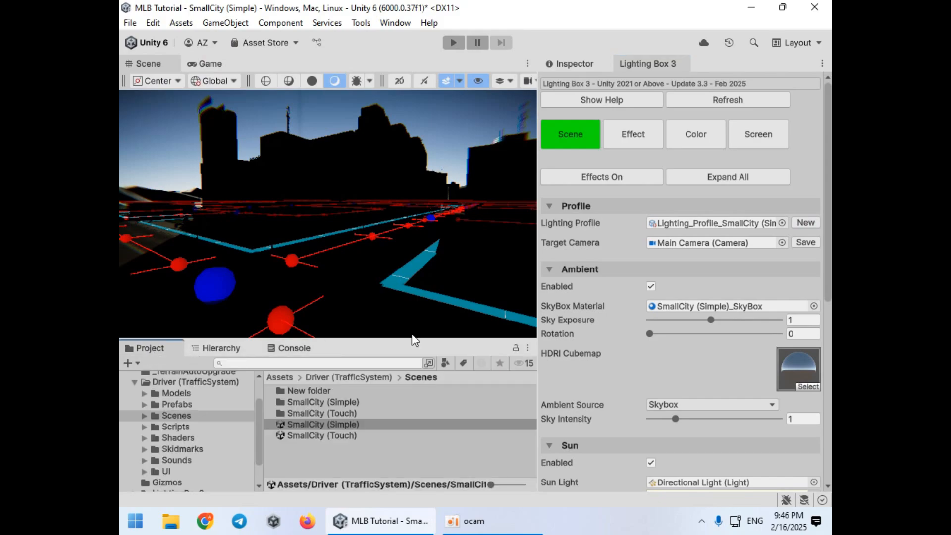
left_click_drag(538, 242, 608, 241)
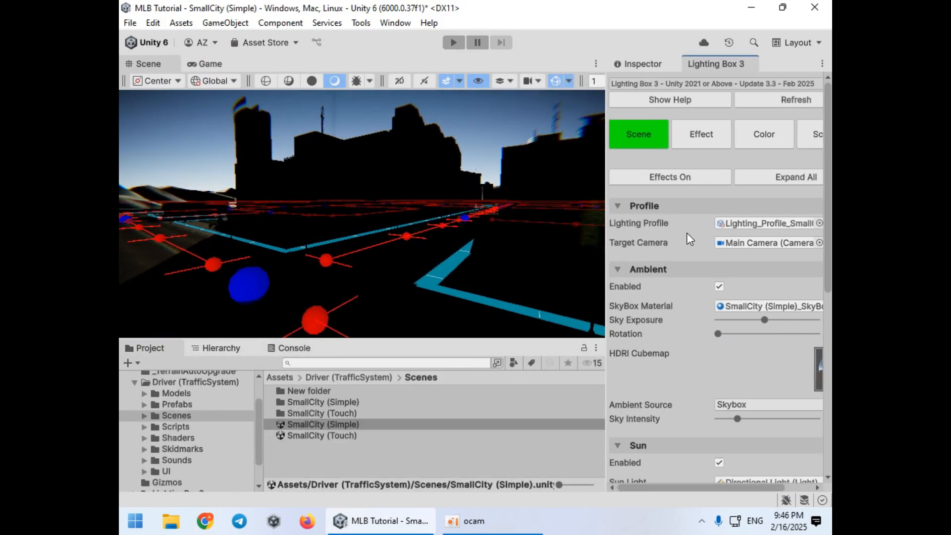
left_click(726, 224)
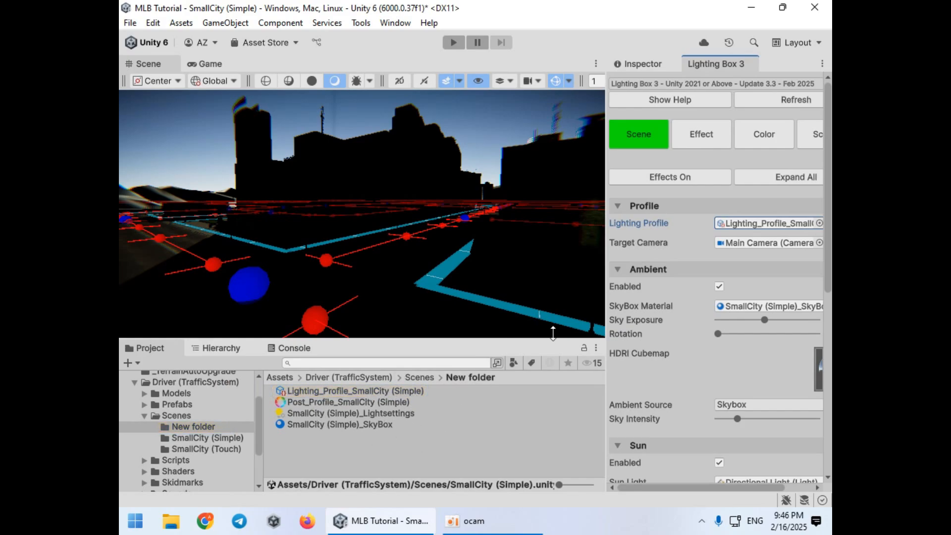
Step: Widen the Lighting Box 3 panel and locate its assigned lighting profile and SkyBox Material among the project assets
left_click_drag(605, 253, 578, 250)
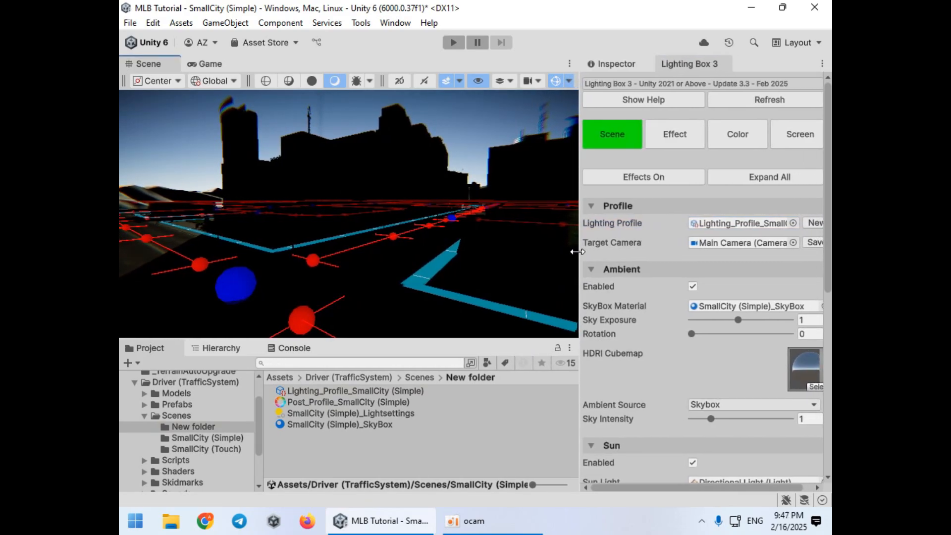
left_click(744, 223)
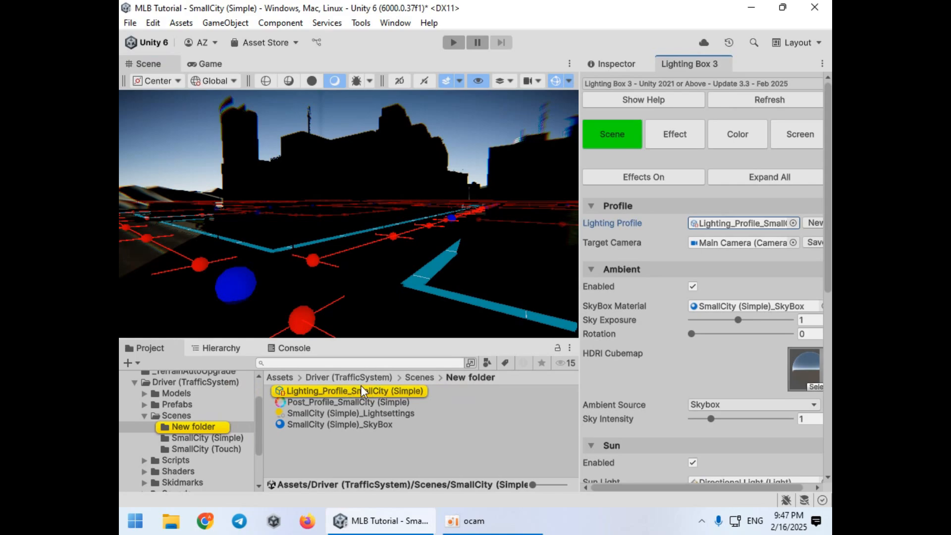
scroll(709, 278, "down", 3)
left_click(703, 223)
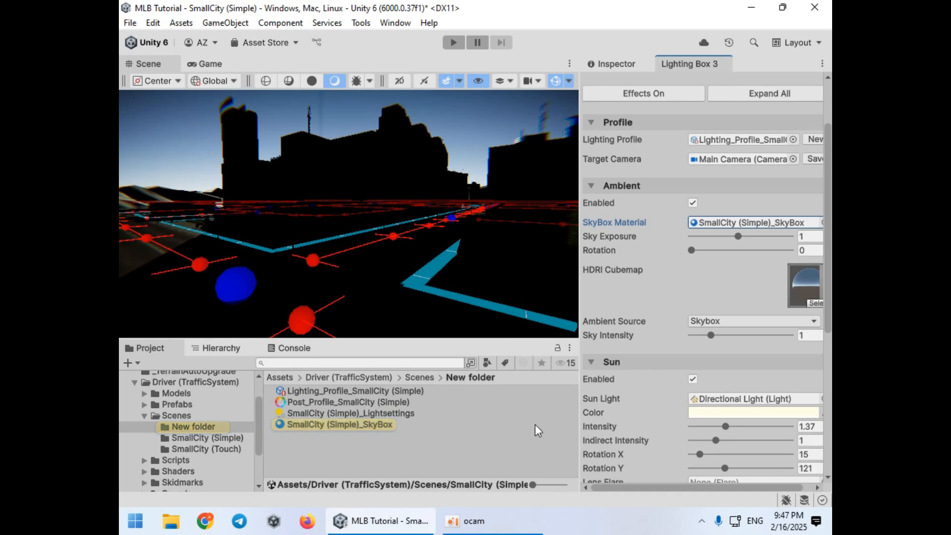
Step: Open the Lighting window from the Build section, locate its assigned lighting settings asset in the project, and close the window
scroll(718, 397, "down", 5)
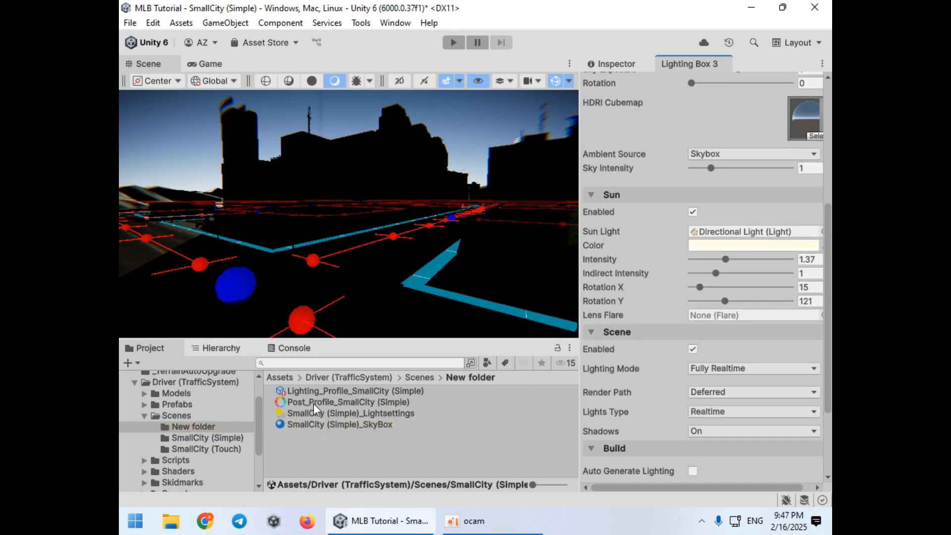
scroll(659, 391, "down", 4)
left_click(680, 421)
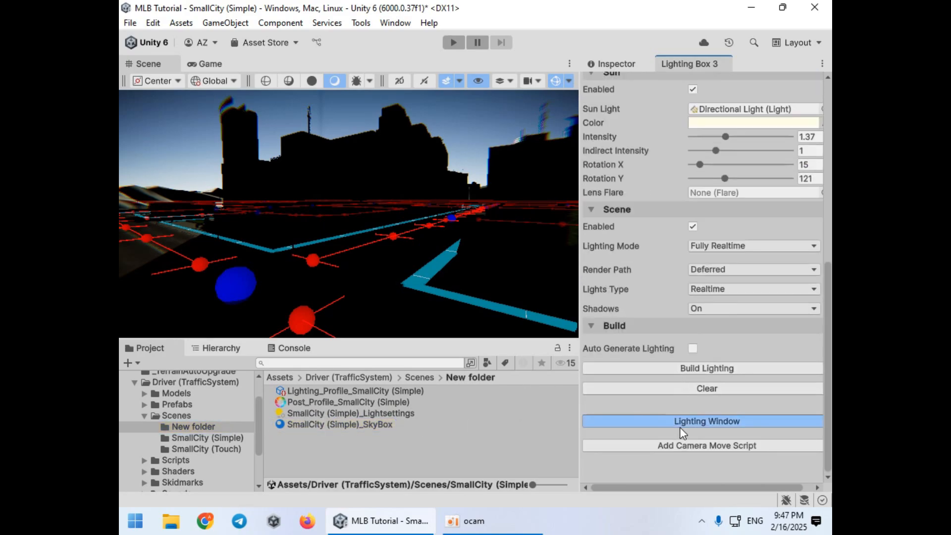
left_click(300, 112)
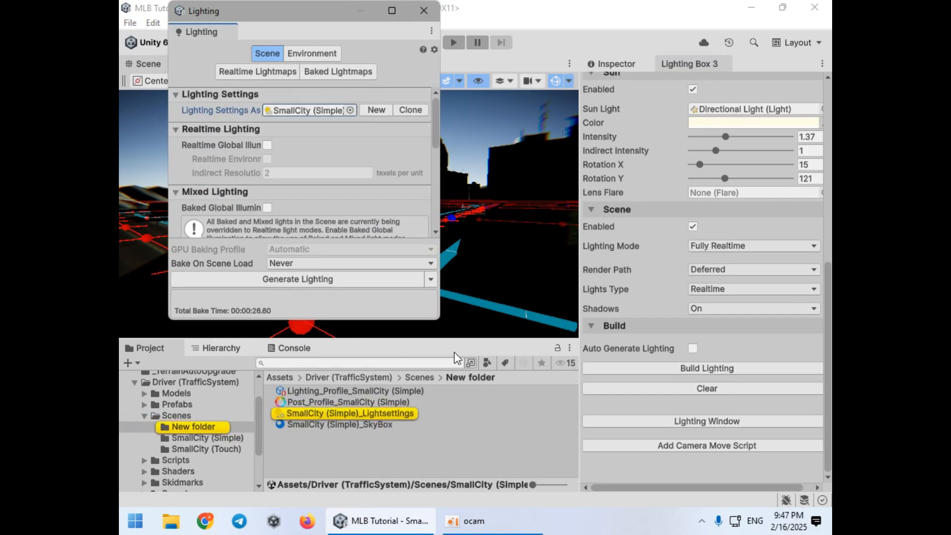
left_click(431, 280)
left_click(464, 313)
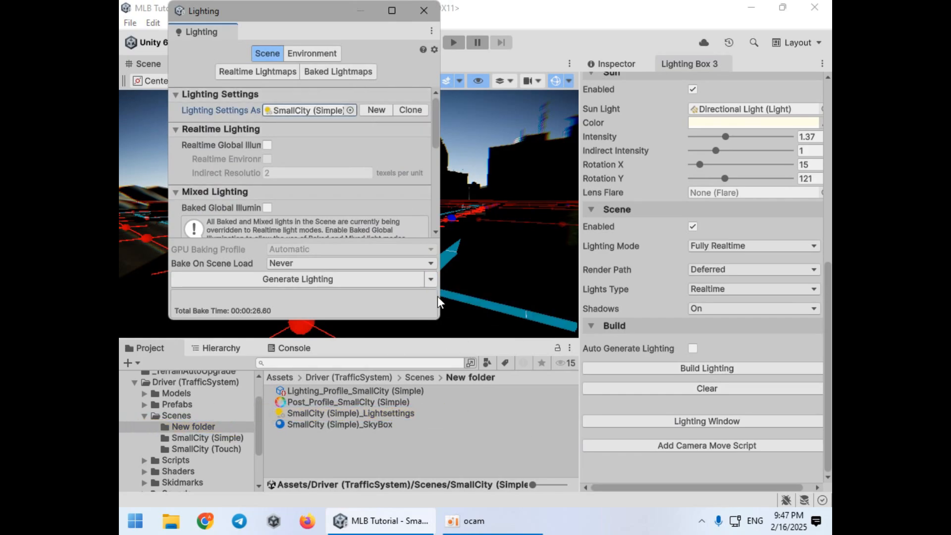
left_click(423, 10)
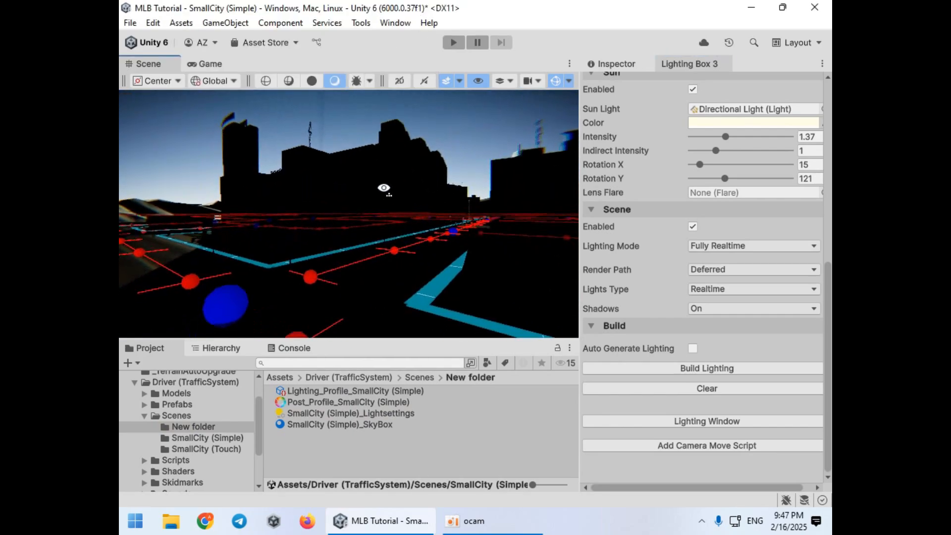
Step: Dock the Hierarchy beside the Scene view and expand the Lighting Box 3 object to show its children
left_click(218, 348)
left_click_drag(240, 353, 231, 288)
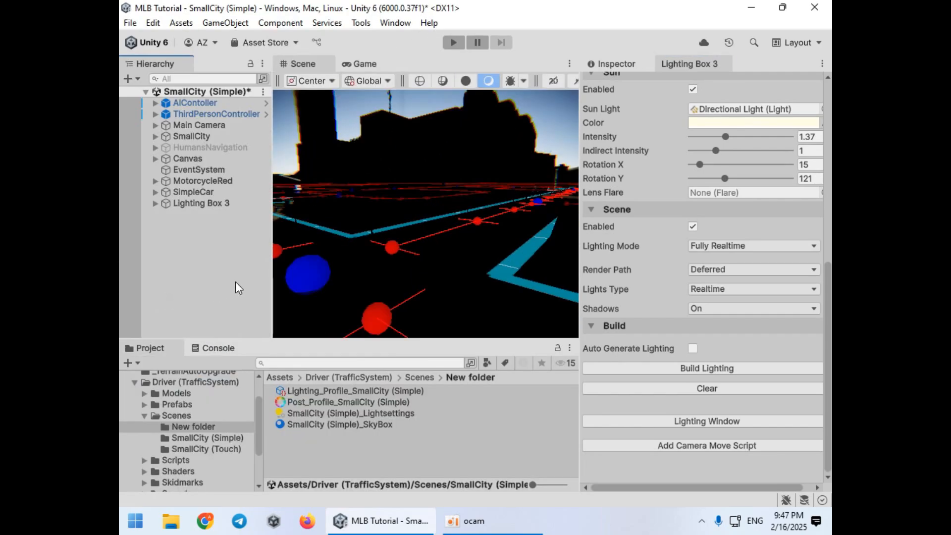
left_click(163, 205)
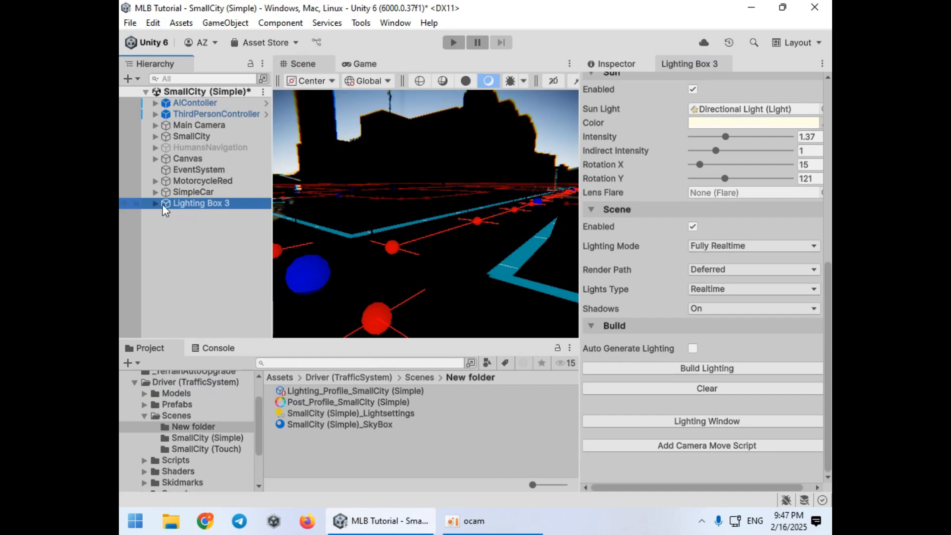
left_click(156, 204)
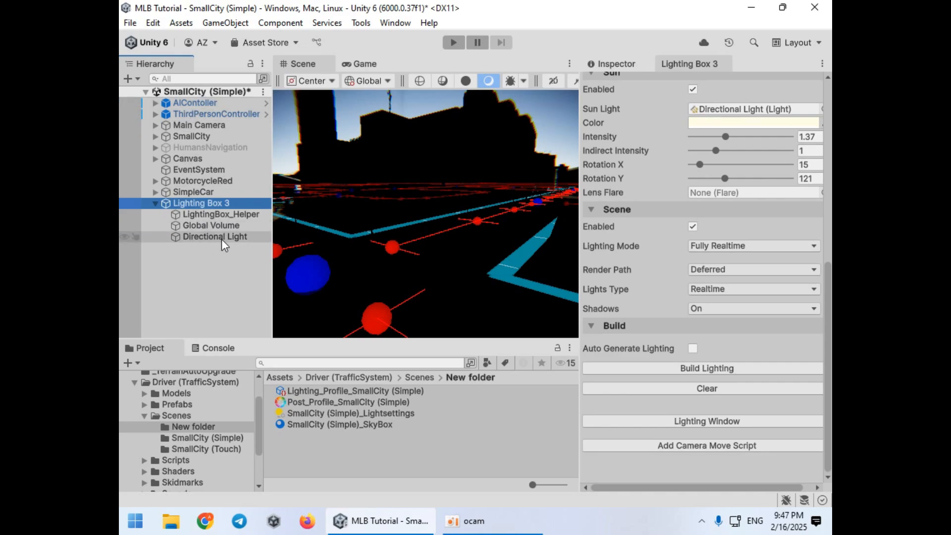
Step: Select Global Volume under Lighting Box 3, examine it in the Inspector, and return to the Lighting Box 3 settings
left_click(224, 226)
right_click_drag(343, 233, 407, 198)
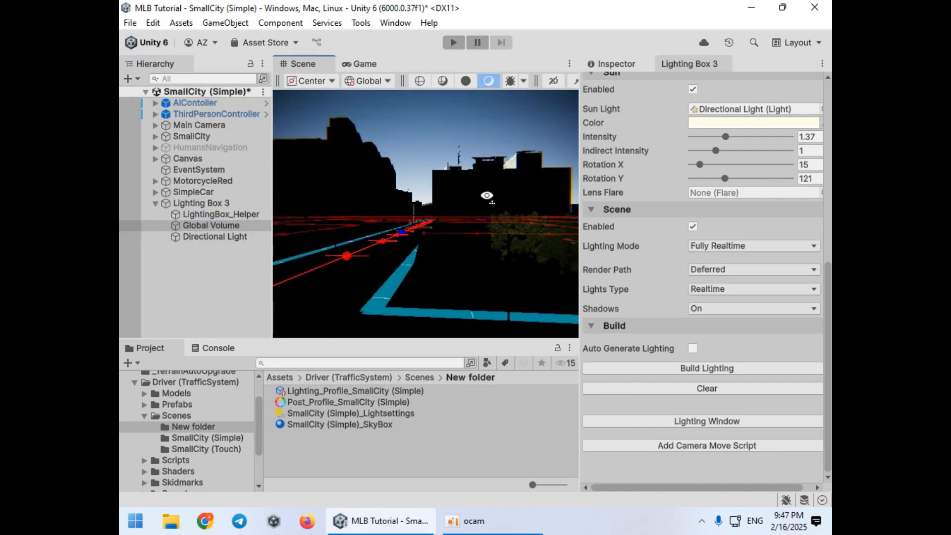
left_click(603, 61)
right_click_drag(479, 294, 374, 298)
left_click(684, 64)
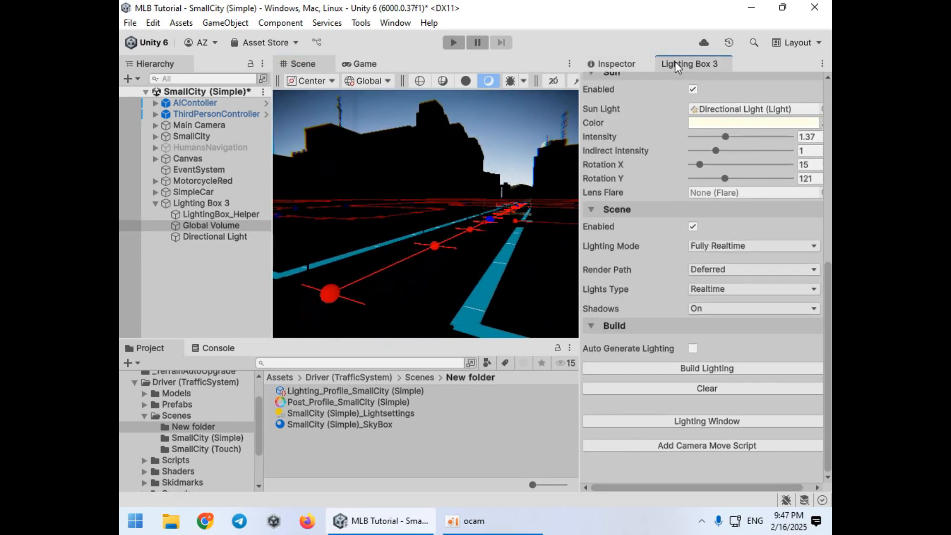
Step: Narrow the Hierarchy slightly and set the Sun's Rotation X to 154 so daylight falls on the city buildings
left_click_drag(273, 199, 258, 199)
scroll(615, 159, "up", 8)
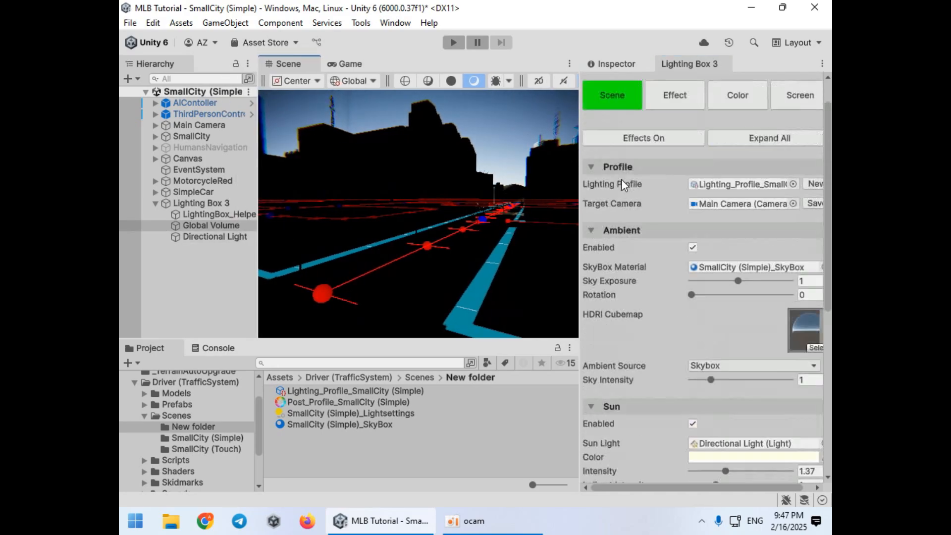
scroll(617, 159, "down", 5)
scroll(654, 286, "down", 2)
left_click_drag(700, 287, 776, 287)
right_click_drag(520, 261, 647, 221)
key("s")
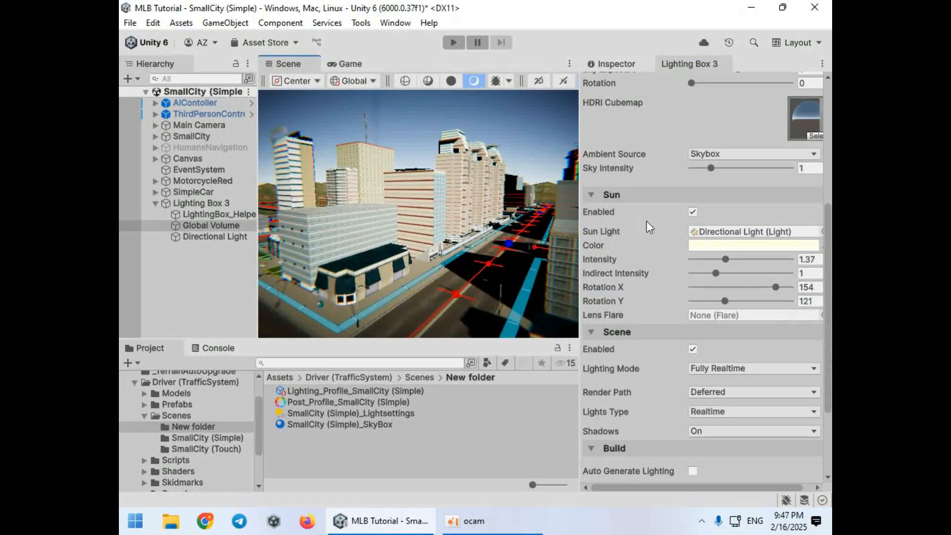
Step: Assign the kloppenheim_06_puresky HDRI cubemap to the skybox and set Sky Exposure to 0.7
scroll(765, 207, "up", 2)
left_click(815, 181)
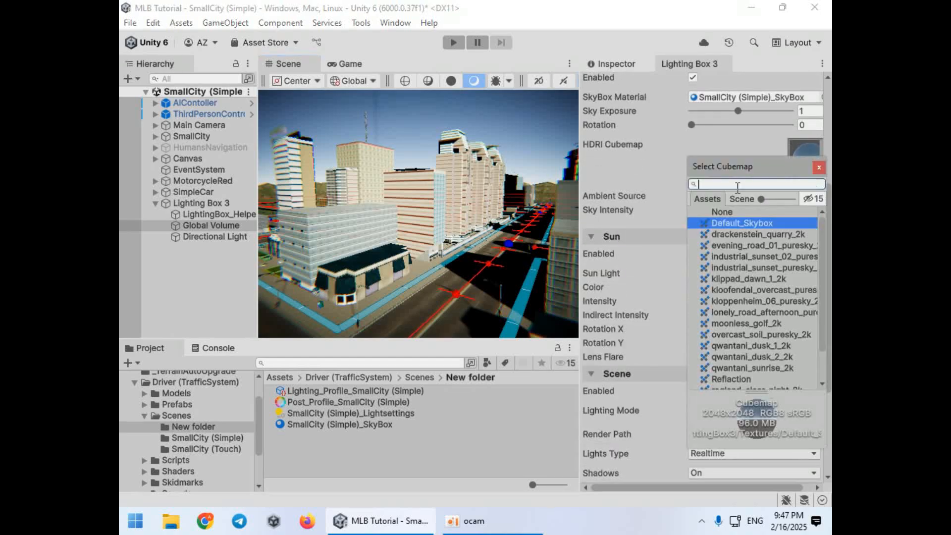
left_click(749, 232)
left_click(746, 245)
left_click(744, 287)
left_click(744, 304)
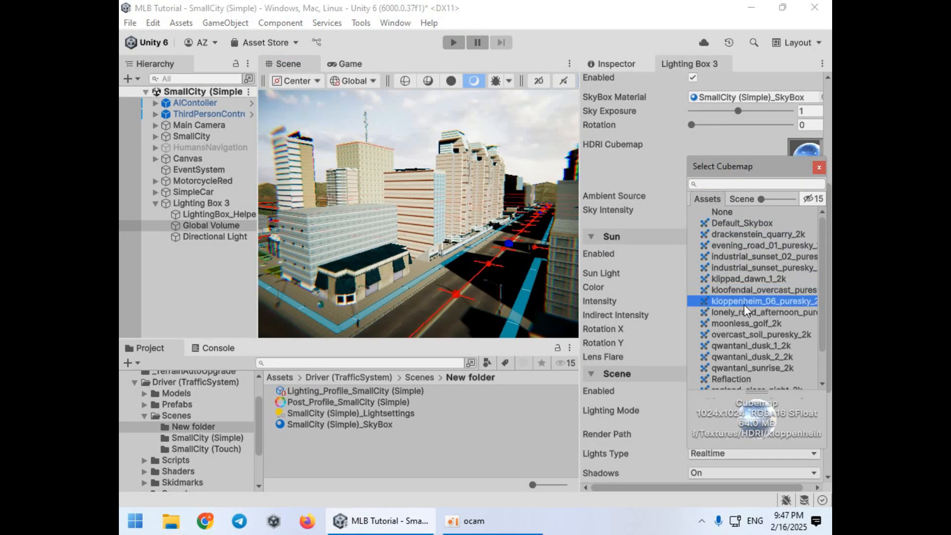
right_click_drag(436, 265, 688, 153)
left_click_drag(740, 107, 723, 122)
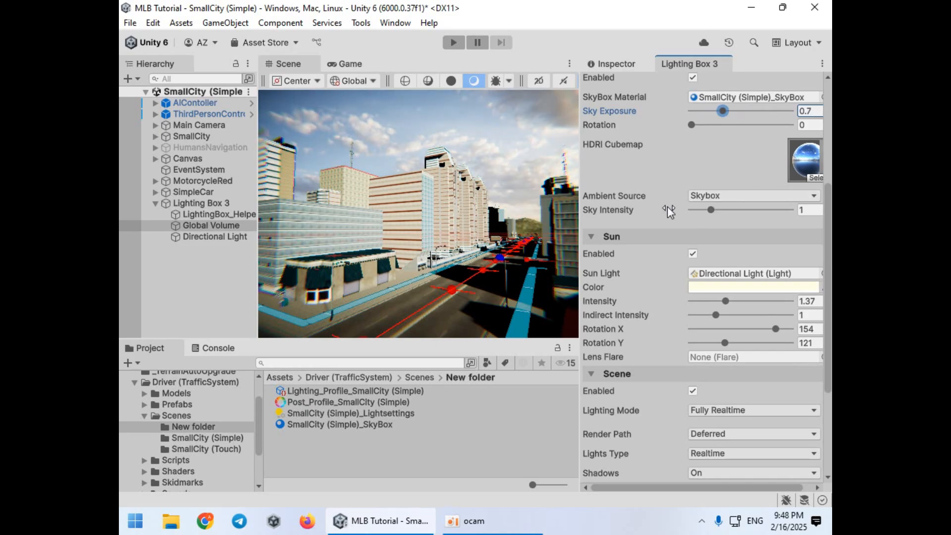
Step: Switch the Ambient Source to Color and set the ambient color to dark grey 545454
left_click_drag(718, 212, 727, 216)
left_click(723, 197)
left_click(723, 223)
left_click(721, 211)
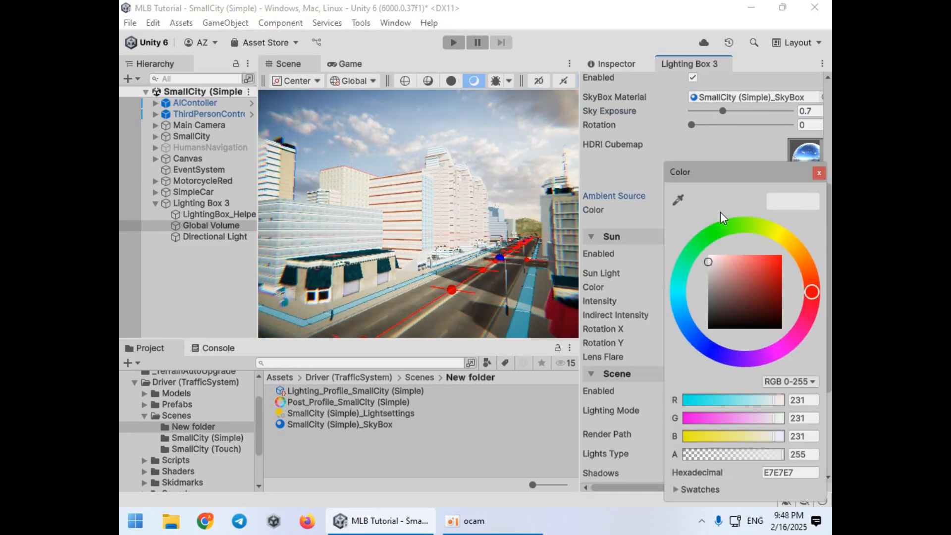
left_click_drag(715, 274, 723, 287)
mouse_move(682, 312)
left_mouse_down()
mouse_move(694, 333)
mouse_move(685, 315)
left_mouse_up()
mouse_move(727, 292)
left_mouse_down()
mouse_move(701, 337)
mouse_move(721, 296)
mouse_move(706, 322)
mouse_move(709, 306)
left_mouse_up()
left_click(621, 192)
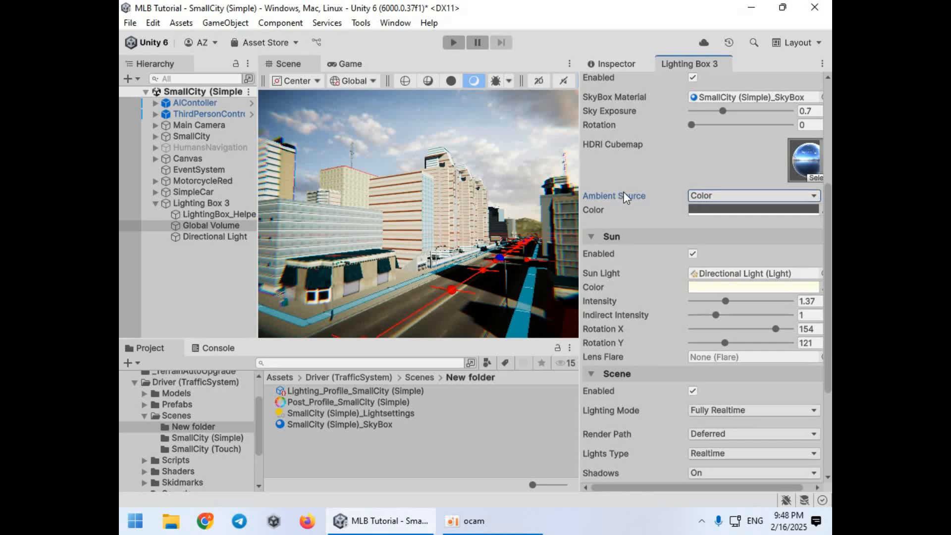
left_click(718, 207)
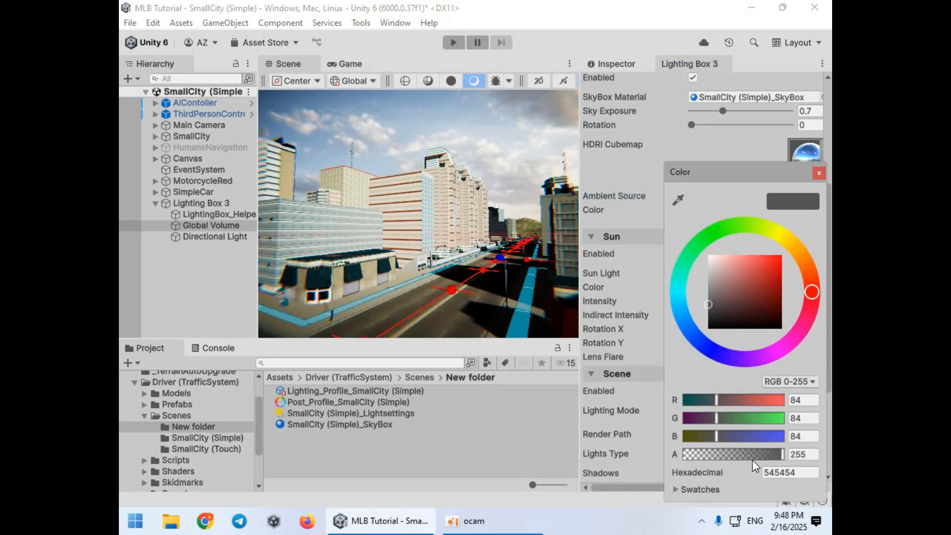
left_click(634, 298)
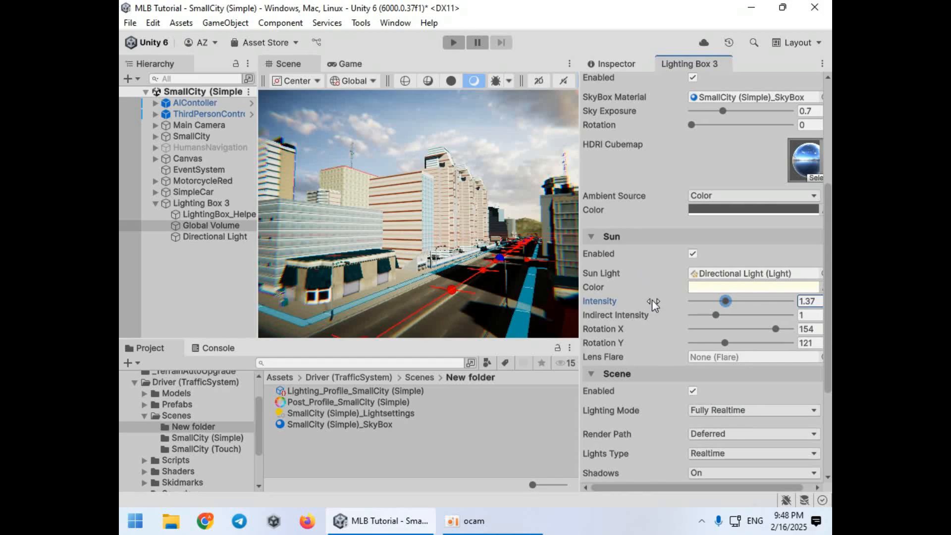
Step: Assign the BF1_Sun_Blue lens flare to the Sun and turn the scene view toward the sun
left_click(820, 356)
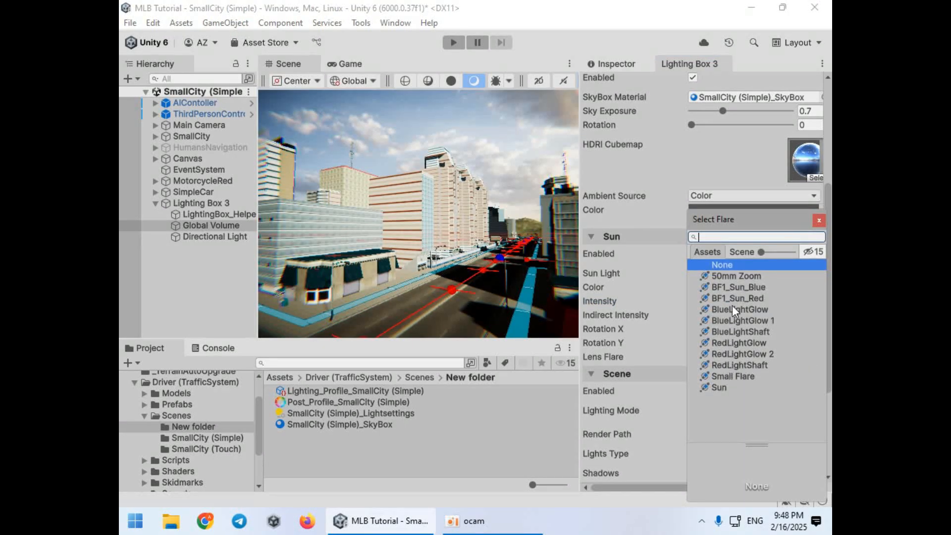
left_click(729, 285)
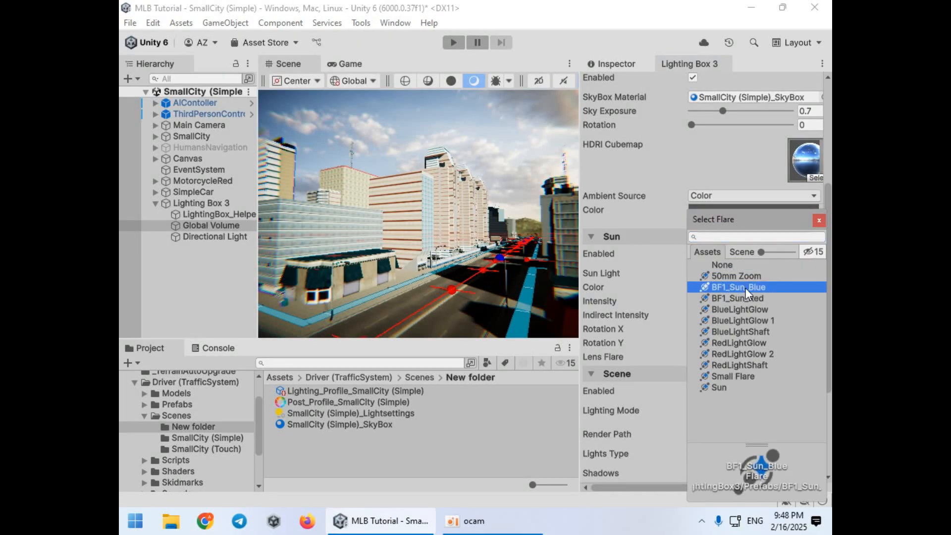
double_click(746, 288)
right_click_drag(672, 186, 454, 352)
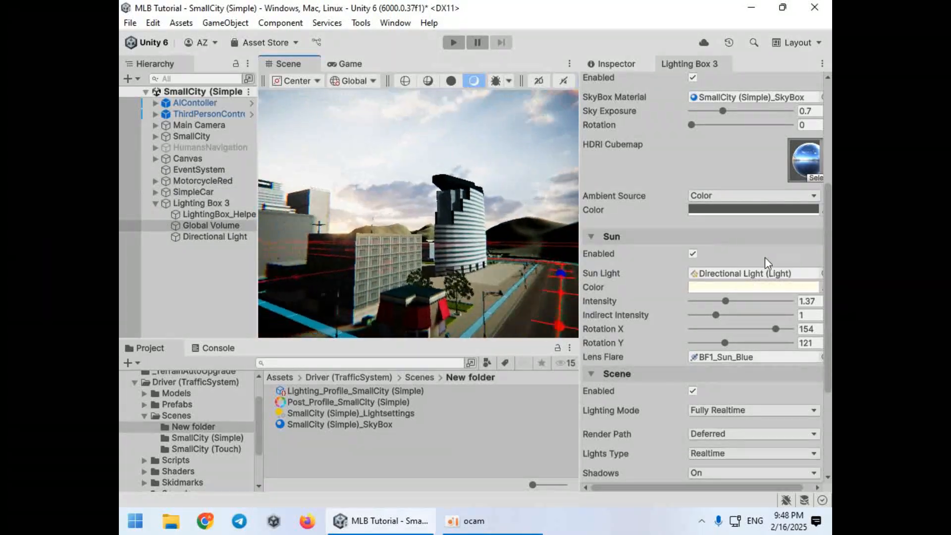
Step: Enable the Global Fog effect in Height mode with a height of 211 and a height density of about 0.0065
scroll(751, 248, "up", 6)
left_click(675, 135)
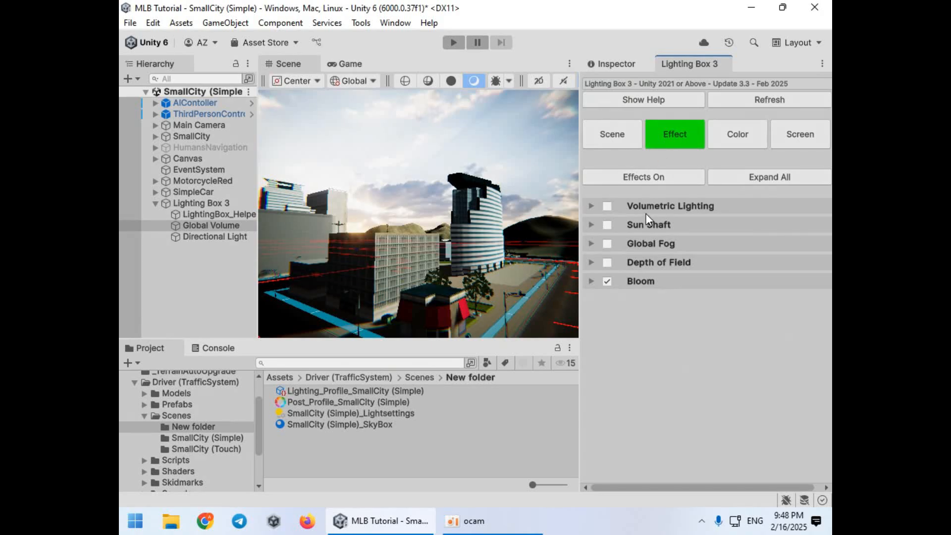
left_click(608, 244)
left_click(629, 243)
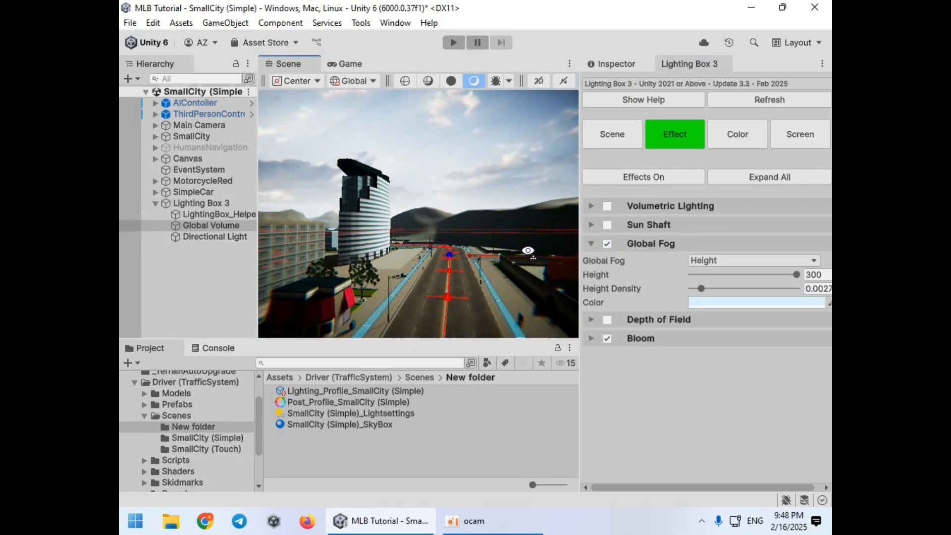
left_click(699, 260)
left_click(707, 291)
mouse_move(702, 289)
left_mouse_down()
mouse_move(722, 288)
mouse_move(713, 289)
left_mouse_up()
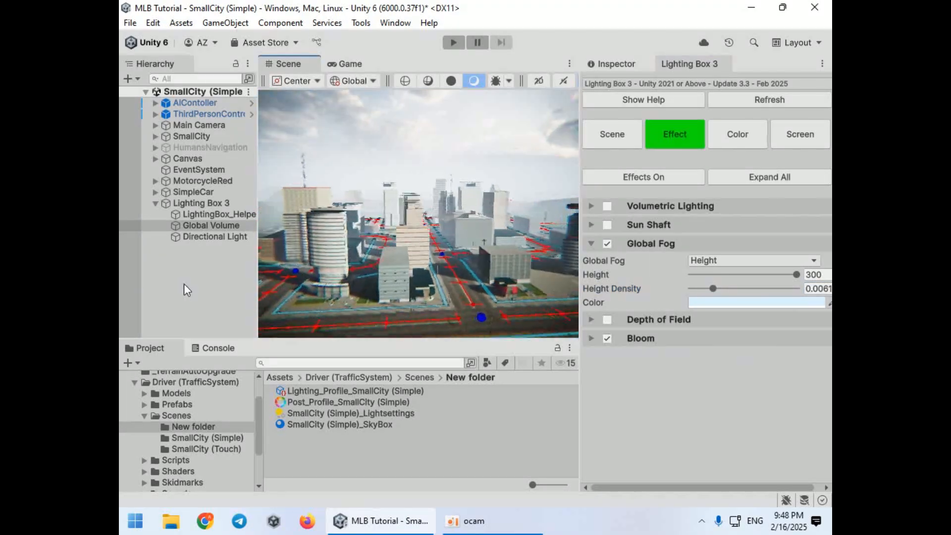
left_click_drag(786, 275, 716, 289)
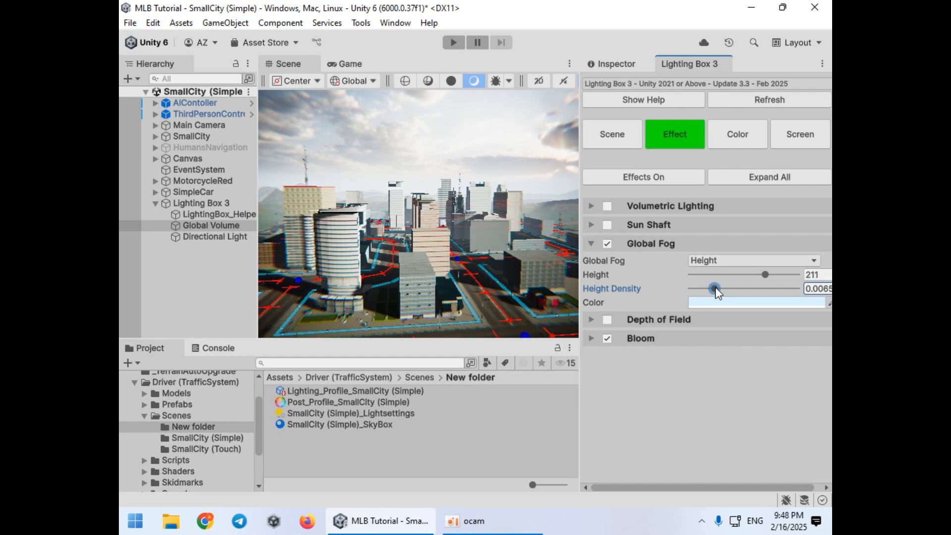
Step: Darken the Global Fog color to a muted greyish blue and check the fog down at street level
left_click(722, 302)
left_click(803, 246)
left_click_drag(803, 246, 662, 324)
mouse_move(724, 274)
left_mouse_down()
mouse_move(735, 299)
mouse_move(730, 268)
mouse_move(706, 290)
mouse_move(701, 274)
mouse_move(711, 296)
mouse_move(715, 281)
left_mouse_up()
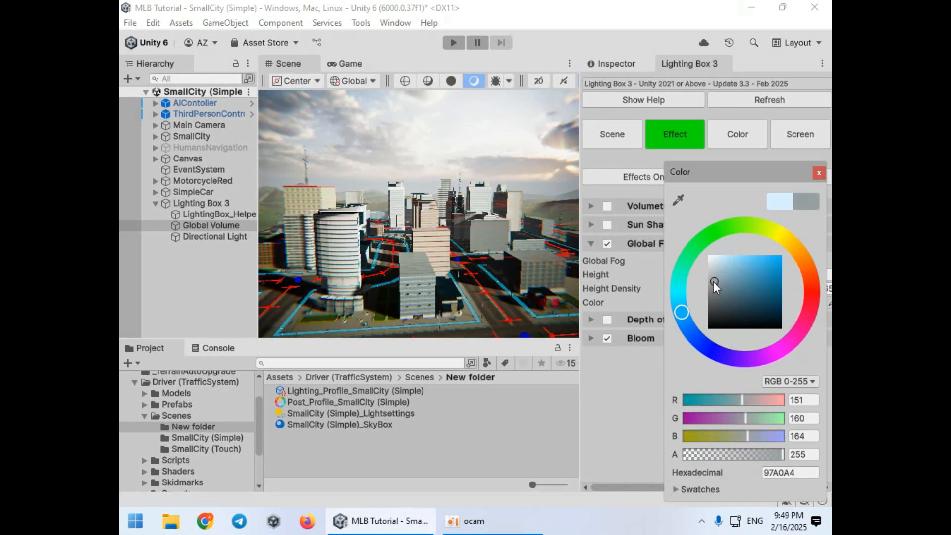
right_click_drag(466, 248, 446, 255)
left_click(735, 302)
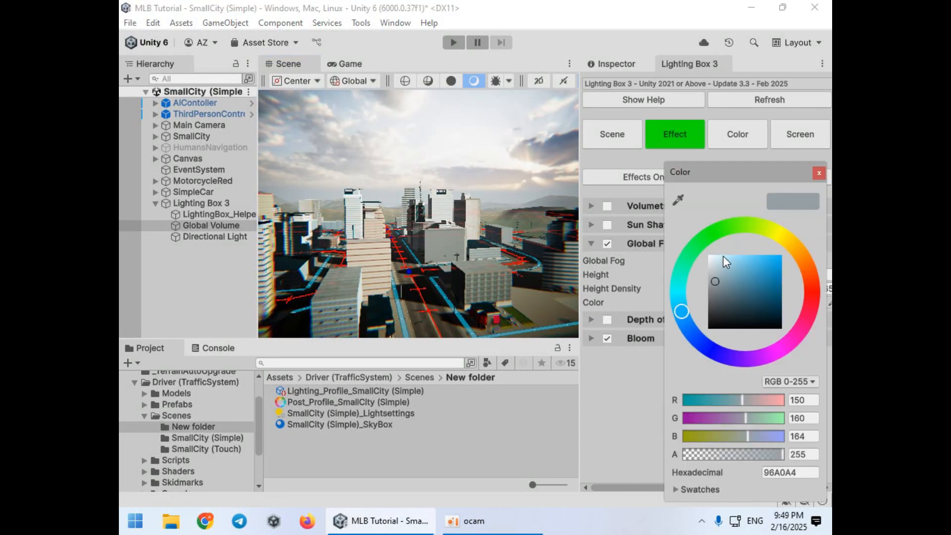
left_click_drag(719, 279, 718, 270)
mouse_move(682, 311)
left_mouse_down()
mouse_move(681, 327)
mouse_move(687, 322)
left_mouse_up()
right_click_drag(500, 263, 605, 250)
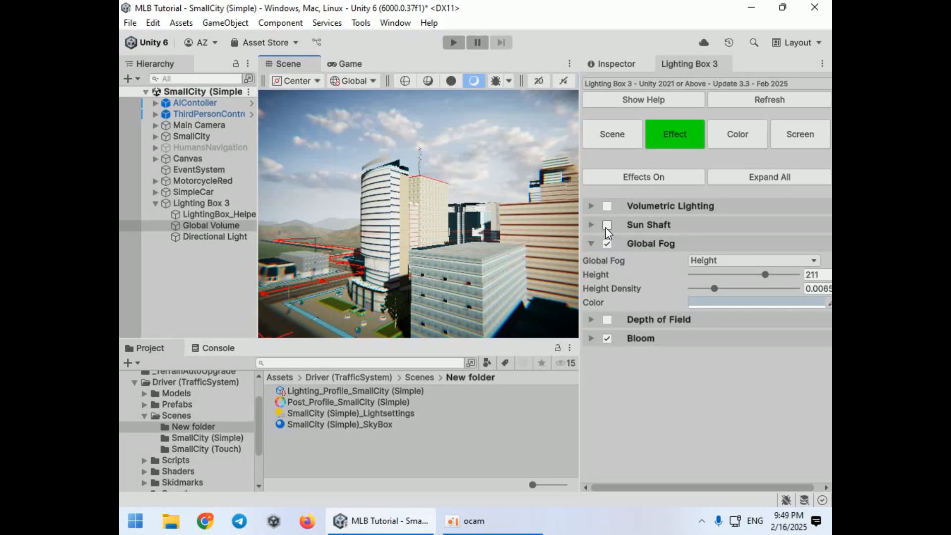
key("w")
right_click_drag(285, 268, 384, 232)
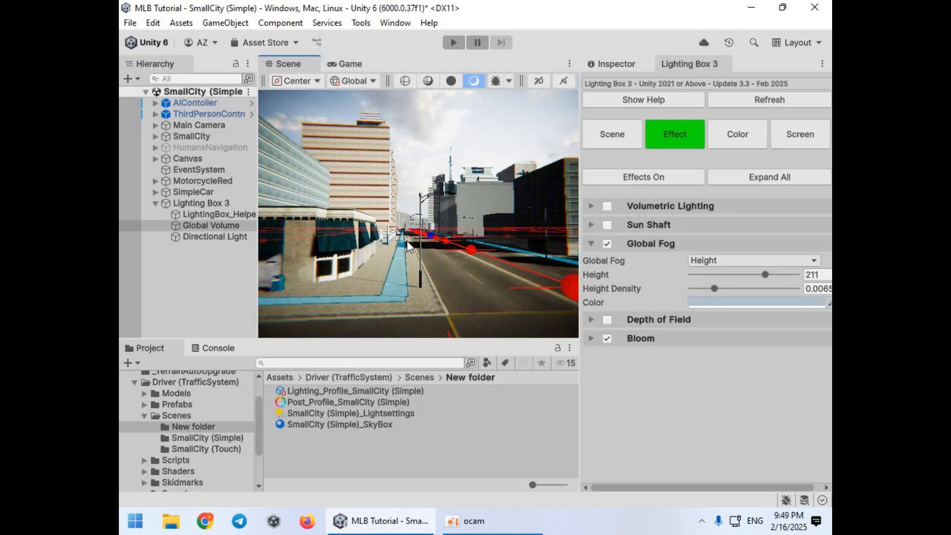
Step: Add a Reflection Probe over the city street and raise it to a height of about 33.5
right_click_drag(402, 284, 426, 231)
left_click(426, 231)
key("f")
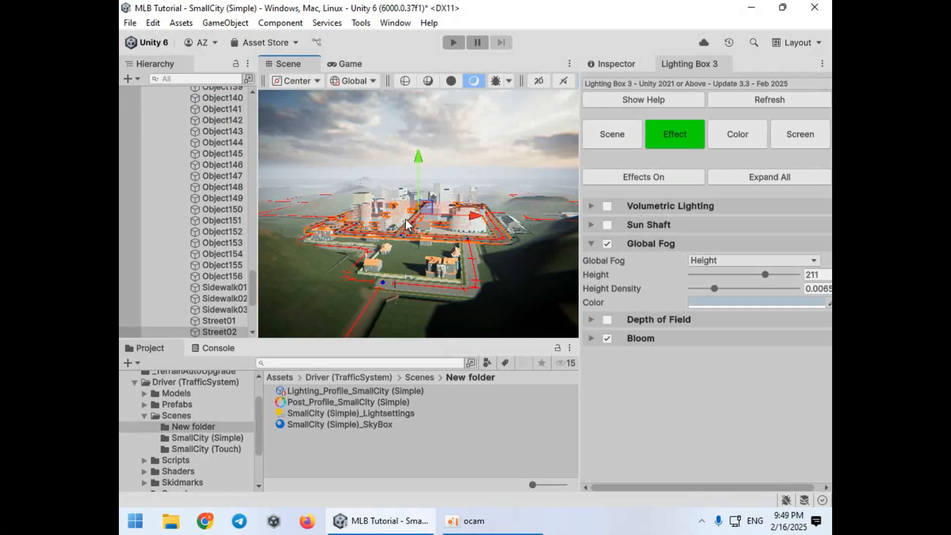
left_click(226, 23)
mouse_move(276, 115)
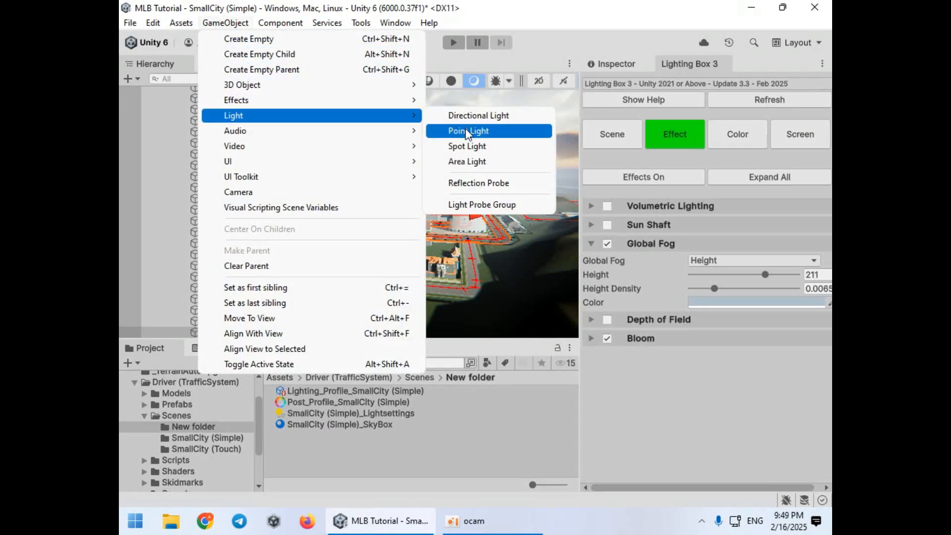
left_click(467, 183)
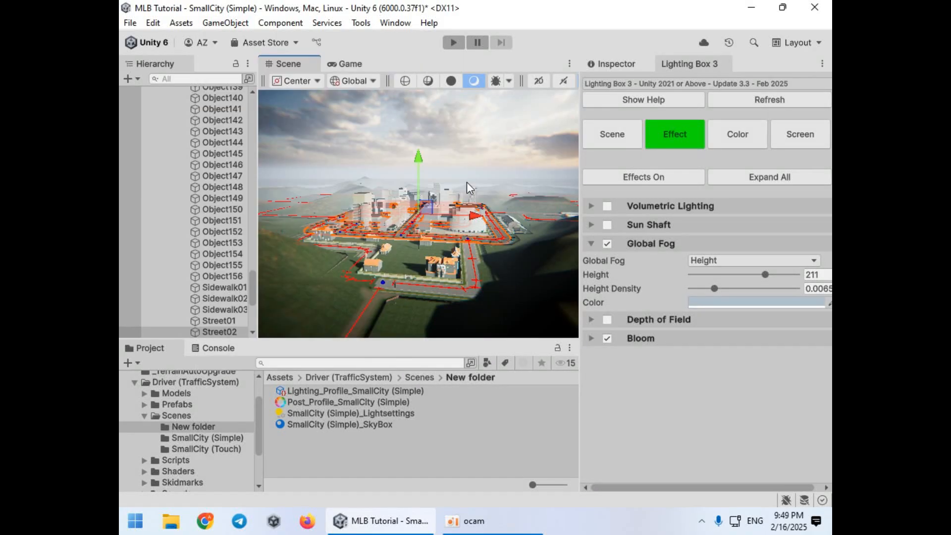
key("f")
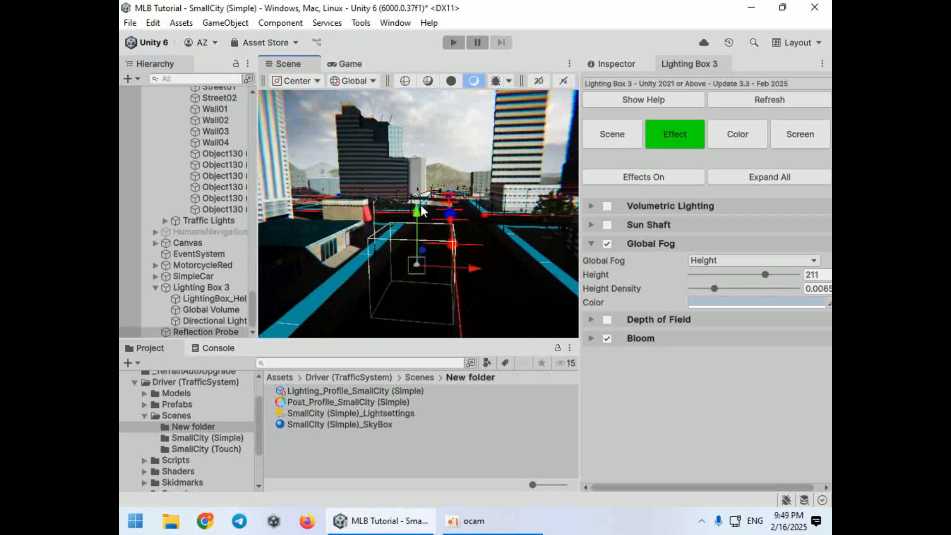
left_click_drag(415, 206, 421, 109)
right_click_drag(422, 114, 422, 216)
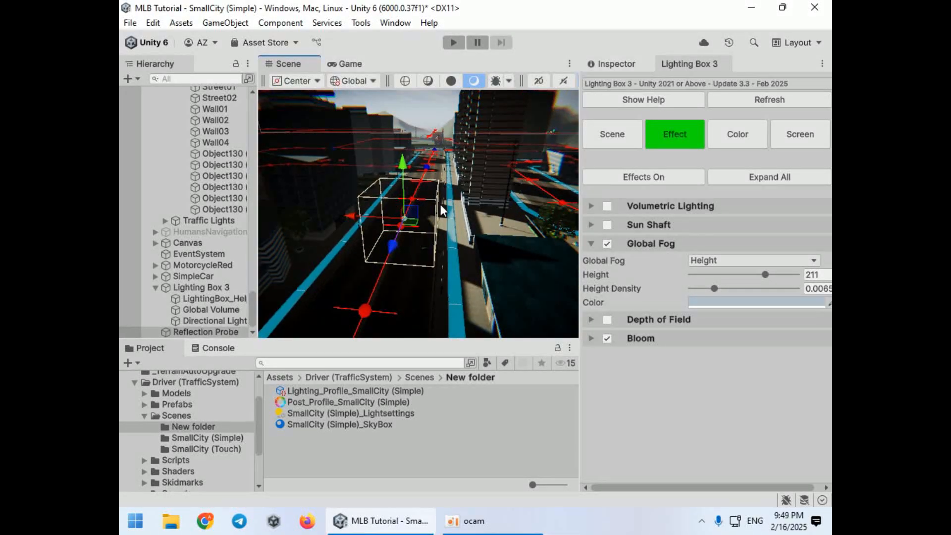
Step: Set the reflection probe's type to Realtime and its cubemap resolution to 512
left_click(640, 63)
left_click_drag(581, 119, 631, 119)
left_click(767, 236)
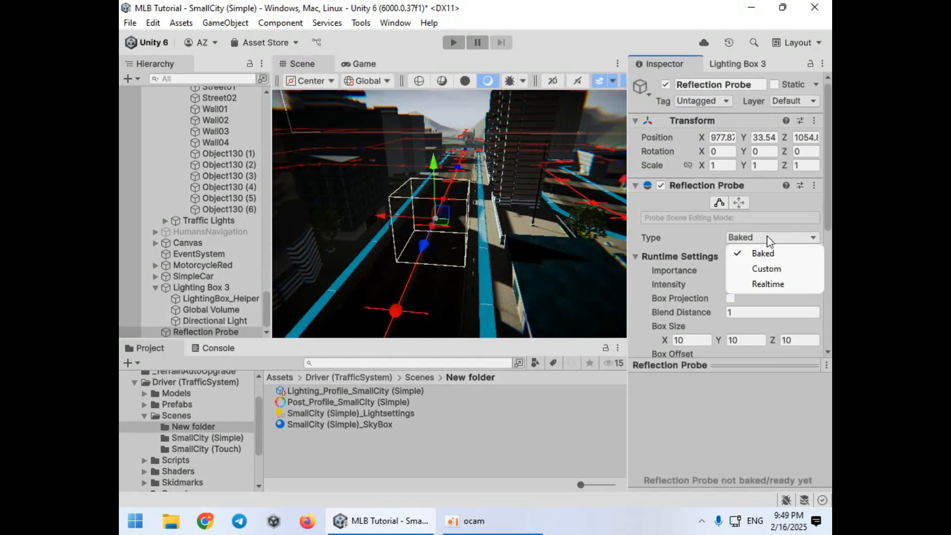
left_click(756, 284)
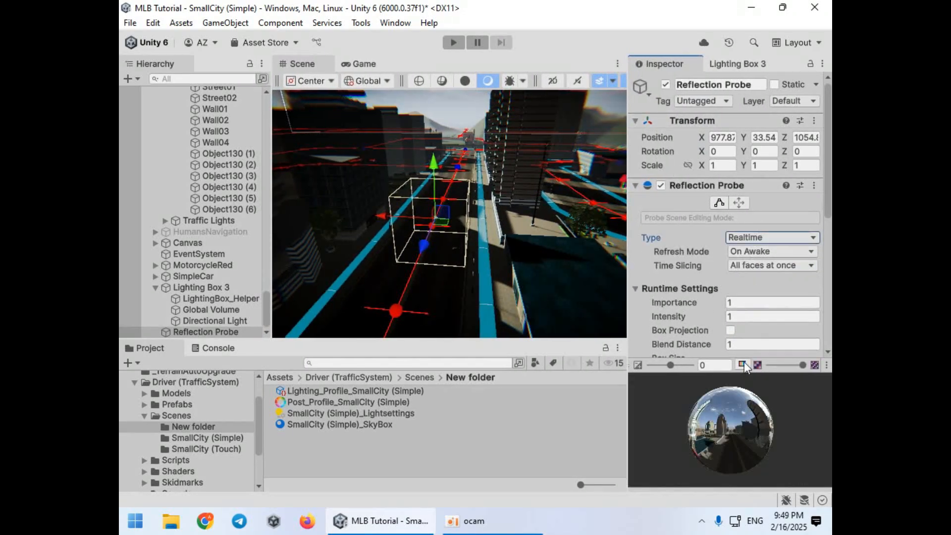
right_click_drag(499, 247, 467, 235)
key("w")
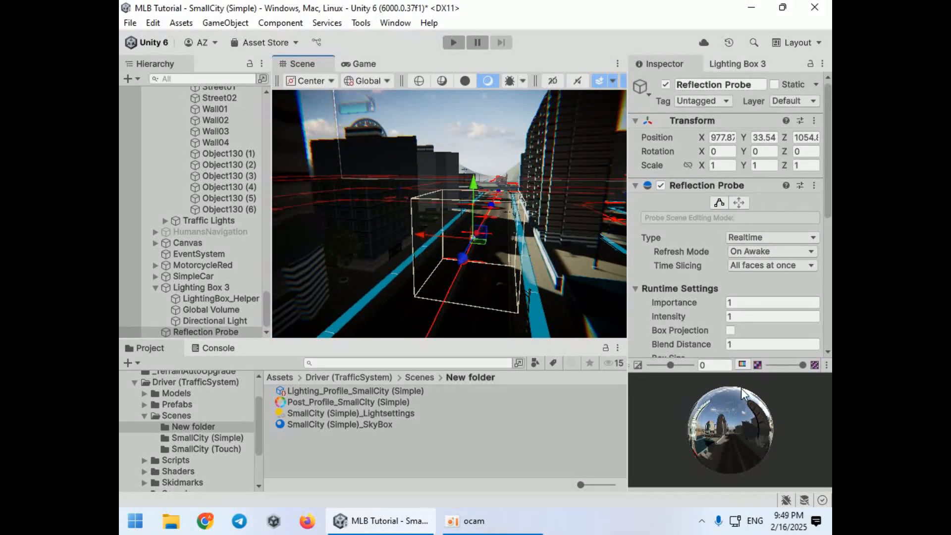
scroll(697, 264, "down", 6)
left_click(734, 242)
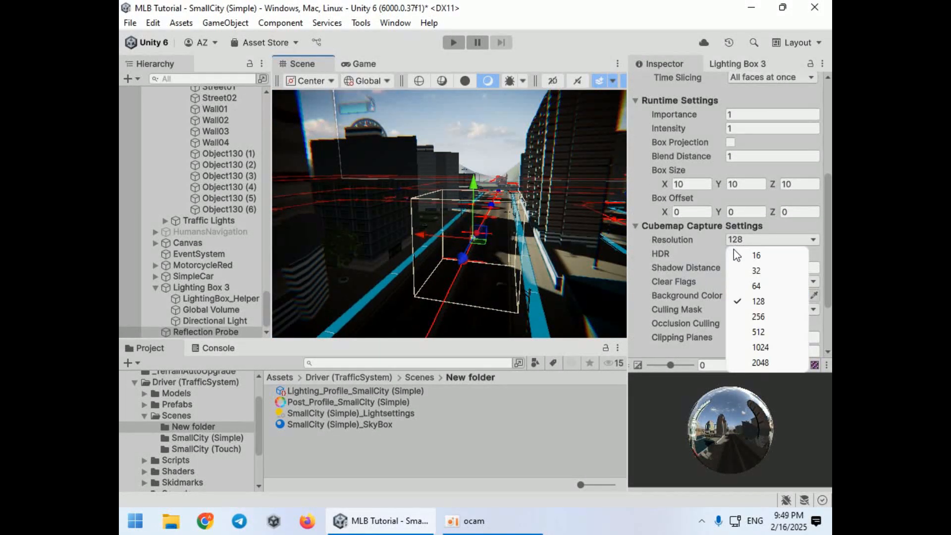
left_click(749, 333)
scroll(706, 295, "down", 3)
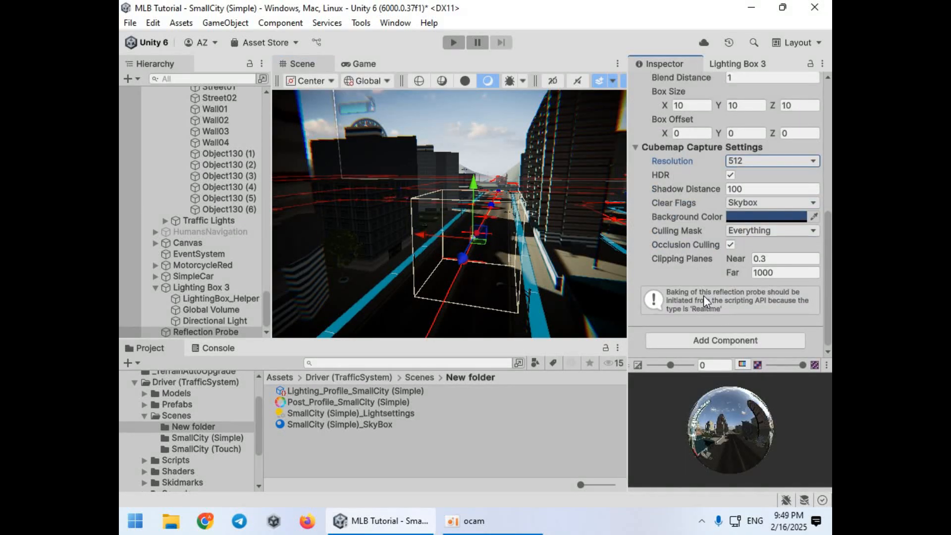
Step: Set the reflection probe's box size to 10000 on X, Y and Z
scroll(699, 268, "up", 3)
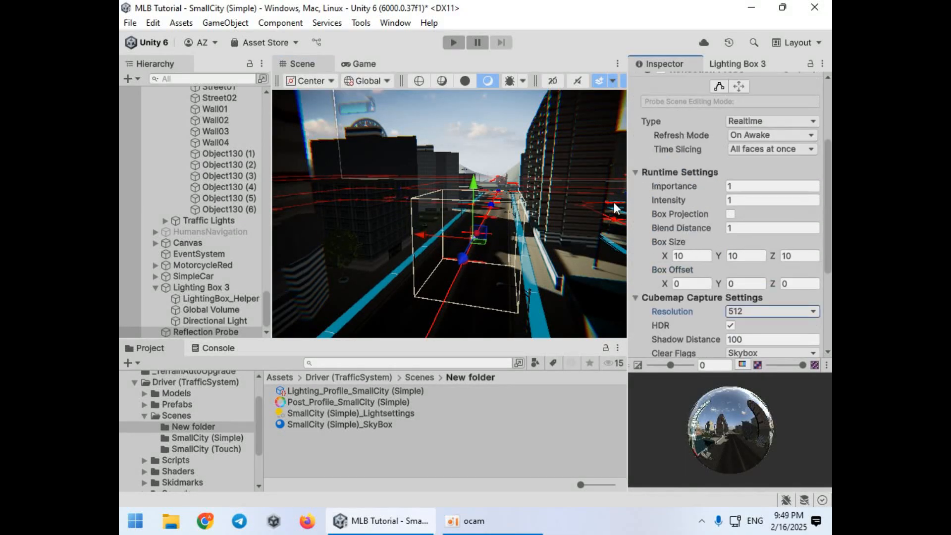
left_click(706, 256)
type("10000")
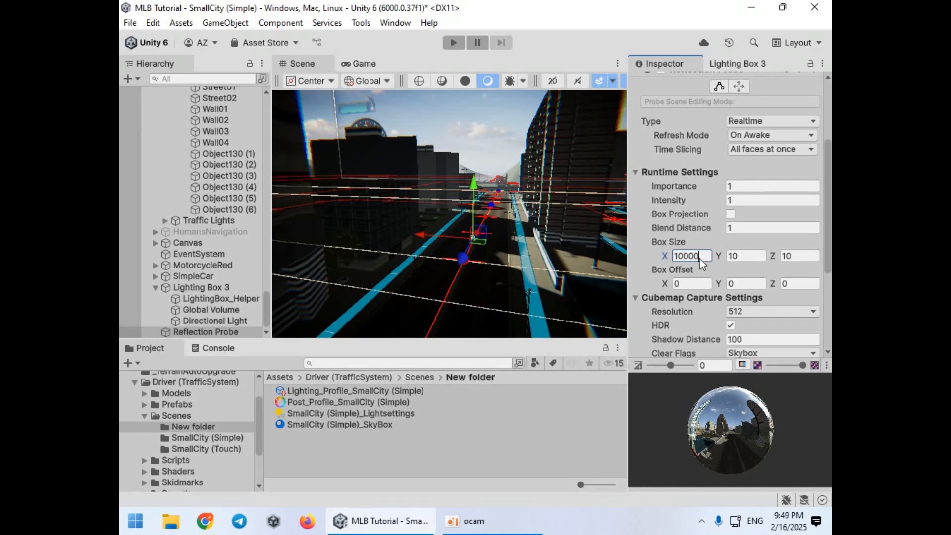
key("Tab")
type("10000")
key("Tab")
type("10000")
key("Return")
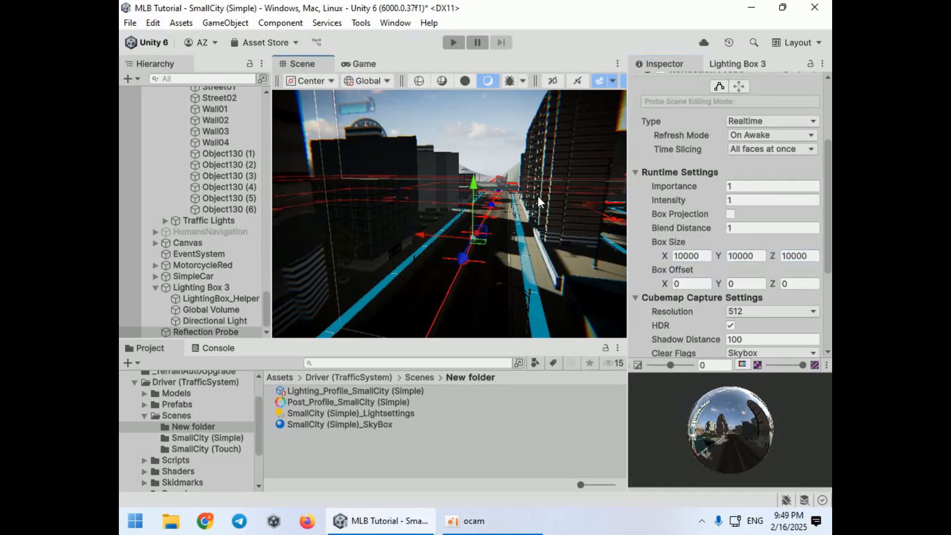
Step: Examine the reflection probe's sphere and its box extent around the city, returning to street level
right_click_drag(540, 193, 530, 251)
right_click_drag(462, 231, 439, 193)
scroll(439, 195, "up", 5)
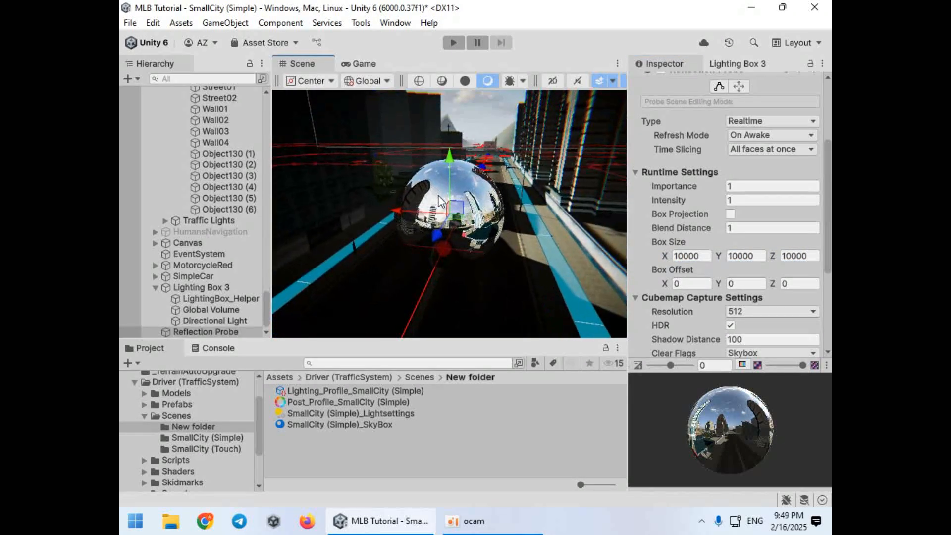
key("f")
left_click_drag(439, 197, 428, 217, "alt")
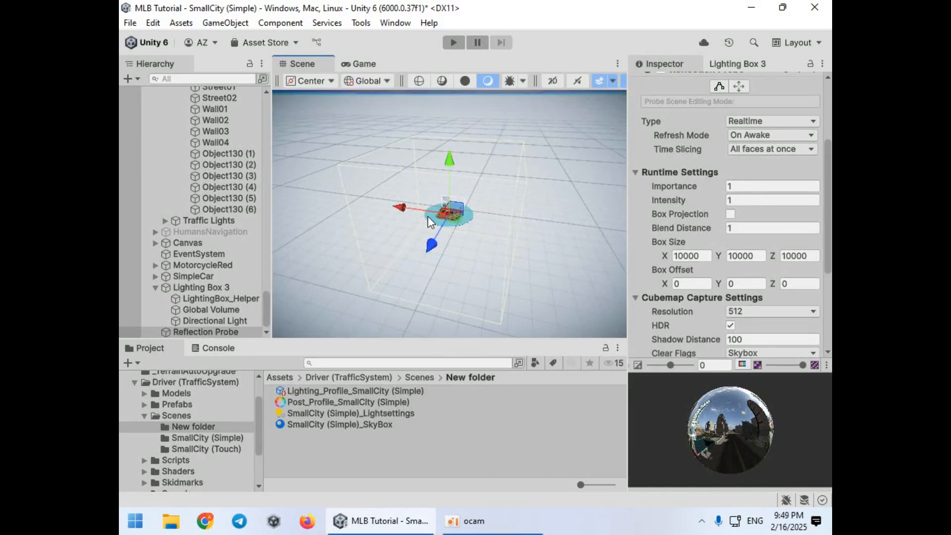
scroll(427, 216, "up", 10)
right_click_drag(427, 216, 537, 172)
key("s")
key("w")
Step: Locate the SmallCity Materials folder starting from the materials assigned to the Street02 mesh
left_click(462, 249)
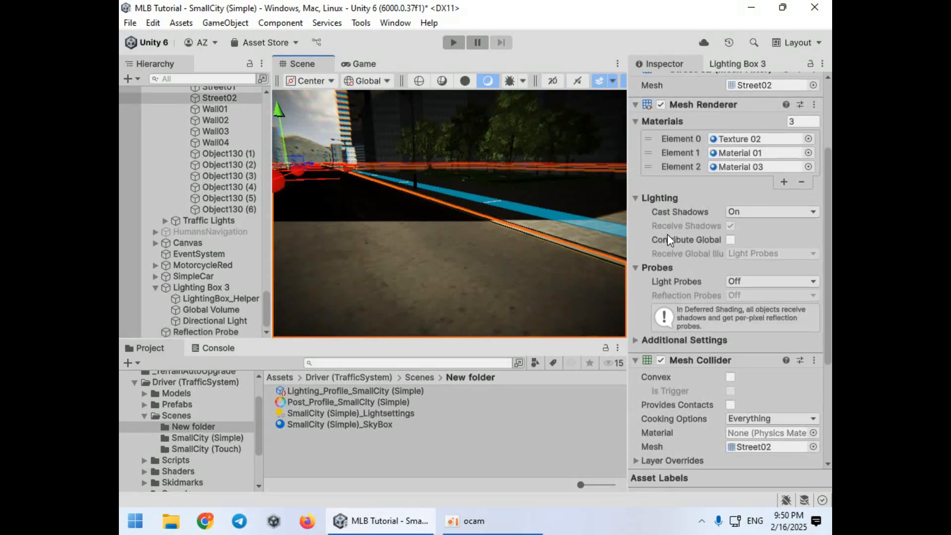
scroll(668, 235, "up", 3)
left_click(738, 214)
left_click(374, 400)
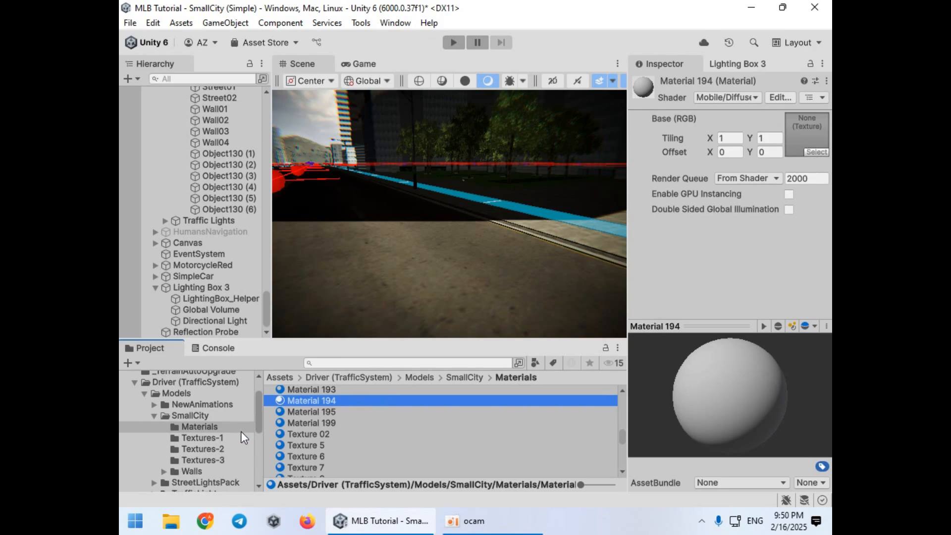
left_click(204, 427)
left_click(331, 422)
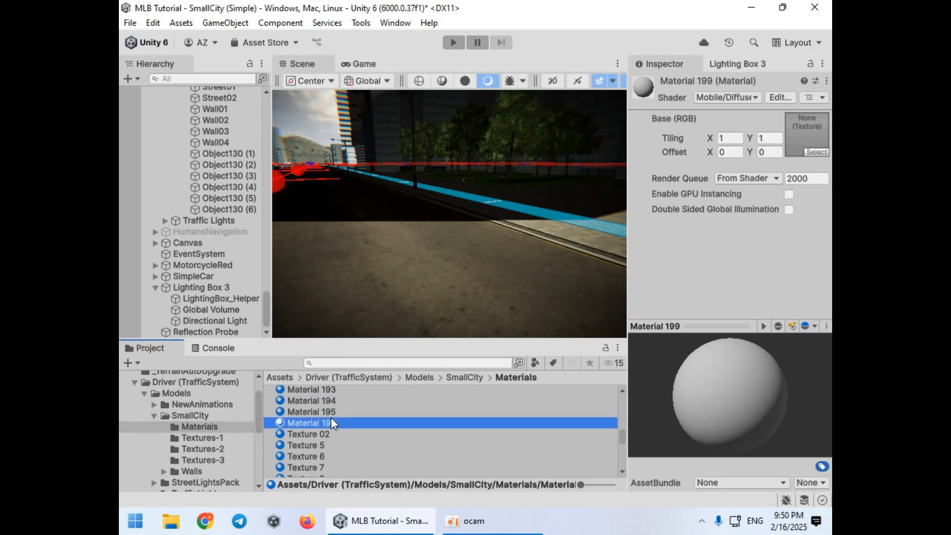
Step: Assign the LightingBox Auto PBR Metallic shader to all materials in the SmallCity Materials folder
key("ctrl+a")
left_click(738, 96)
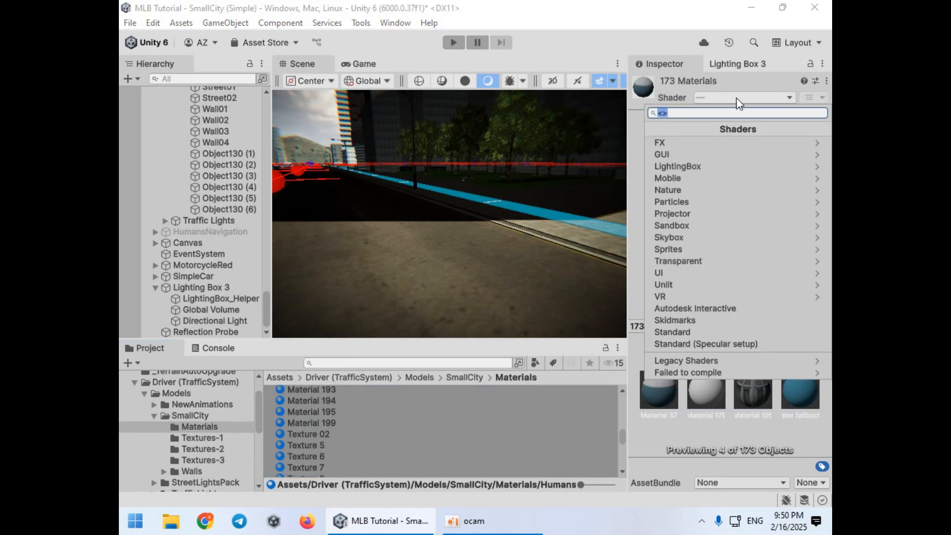
left_click(711, 162)
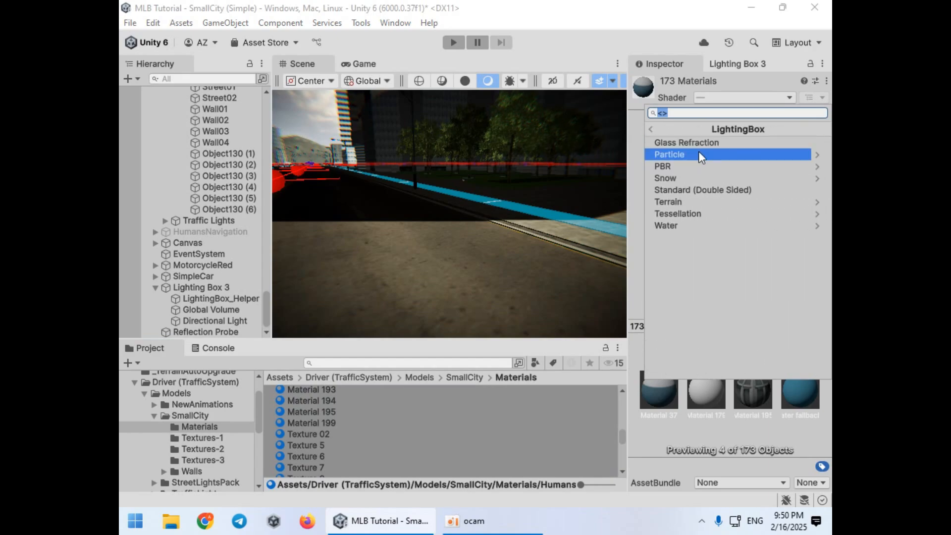
left_click(692, 164)
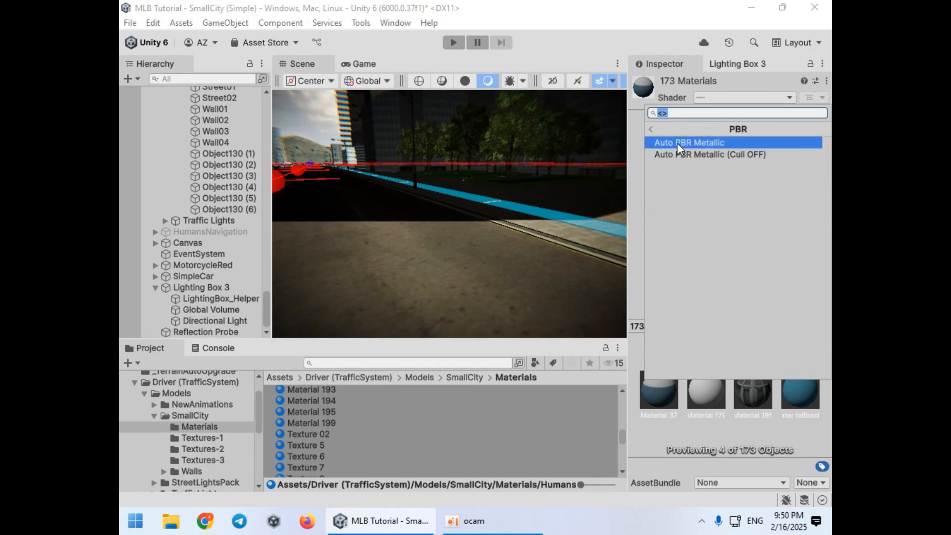
left_click(683, 142)
Step: Check the street's Texture 02 material, and set the color of all SmallCity materials to white
right_click_drag(407, 256, 504, 239)
left_click(503, 229)
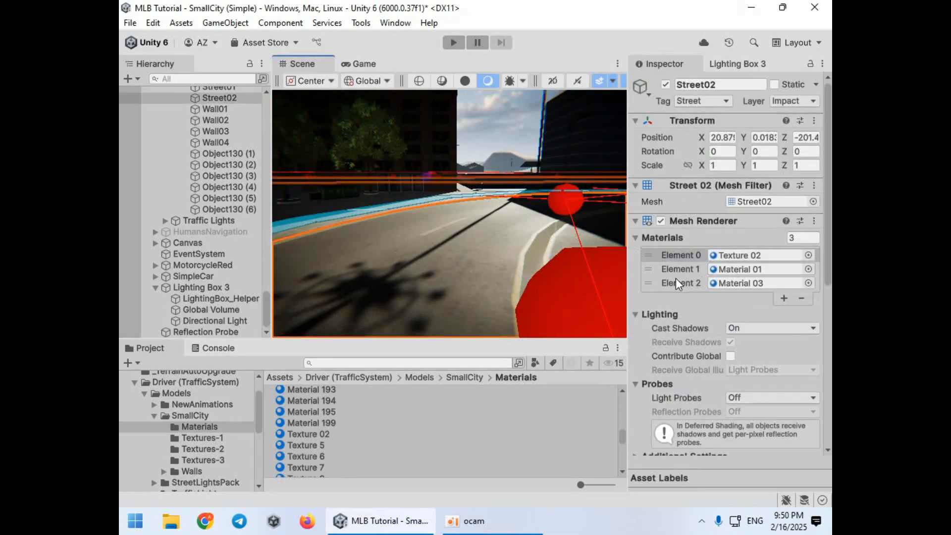
scroll(688, 305, "down", 6)
scroll(687, 391, "down", 4)
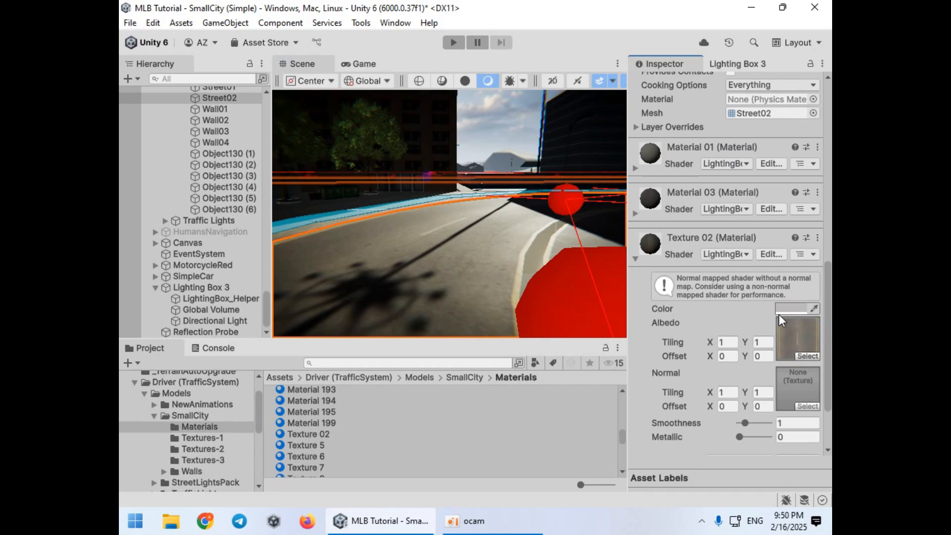
left_click(503, 396)
key("ctrl+a")
scroll(781, 168, "up", 2)
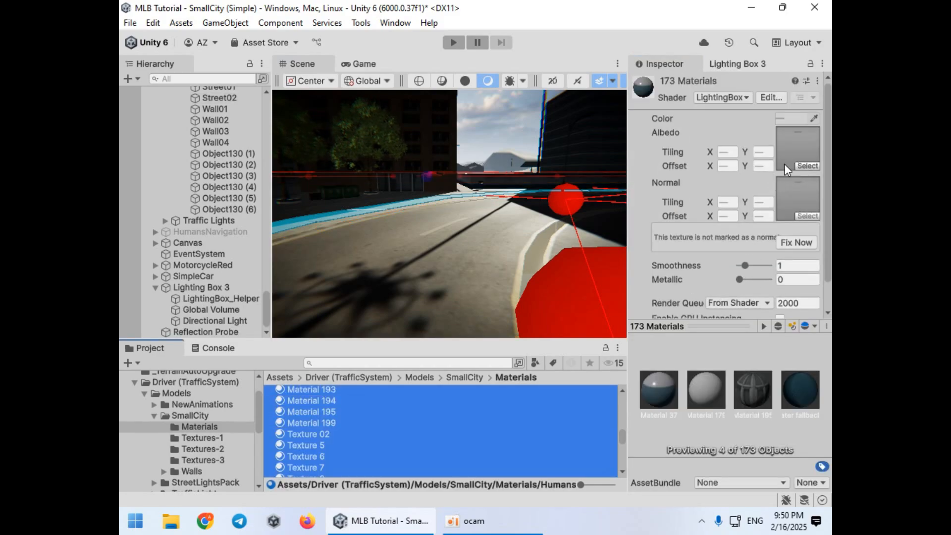
left_click(792, 118)
Step: Try a higher smoothness on the street's Texture 02 material and check the road reflections toward the sun
right_click_drag(461, 231, 481, 223)
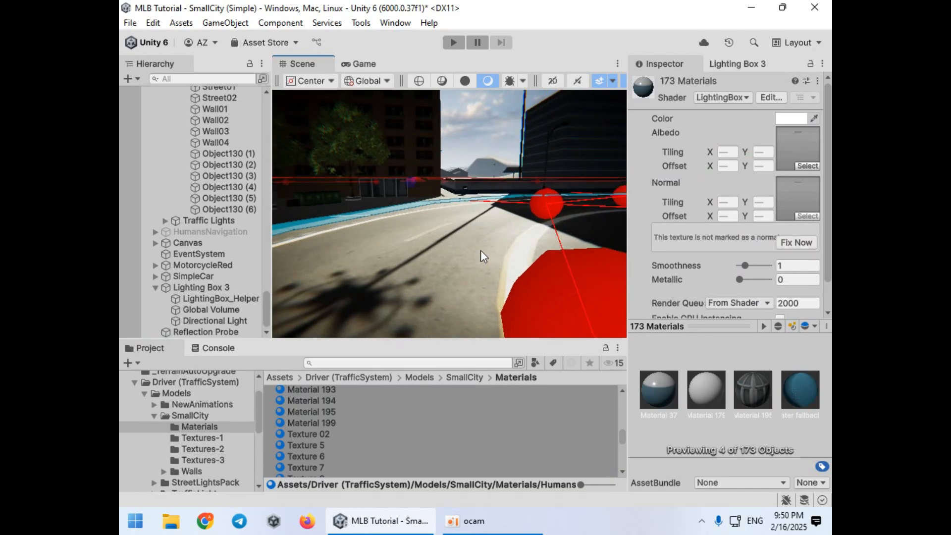
left_click(464, 254)
scroll(677, 307, "down", 15)
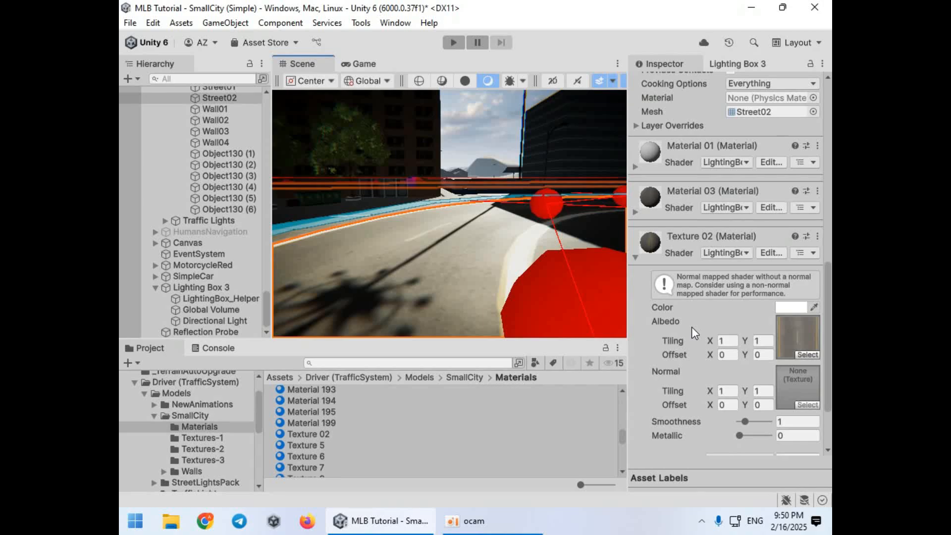
left_click_drag(745, 384, 765, 384)
left_click_drag(495, 265, 663, 325, "alt")
right_click_drag(662, 326, 543, 225)
key("a")
key("d")
Step: Set the smoothness of all SmallCity materials to about 3.9
left_click(426, 422)
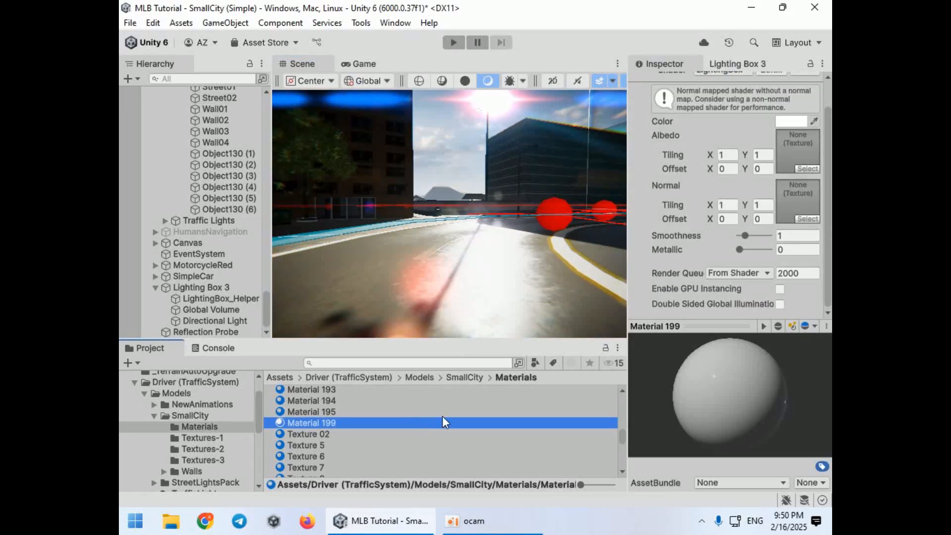
key("ctrl+a")
scroll(735, 263, "up", 1)
left_click_drag(744, 266, 760, 270)
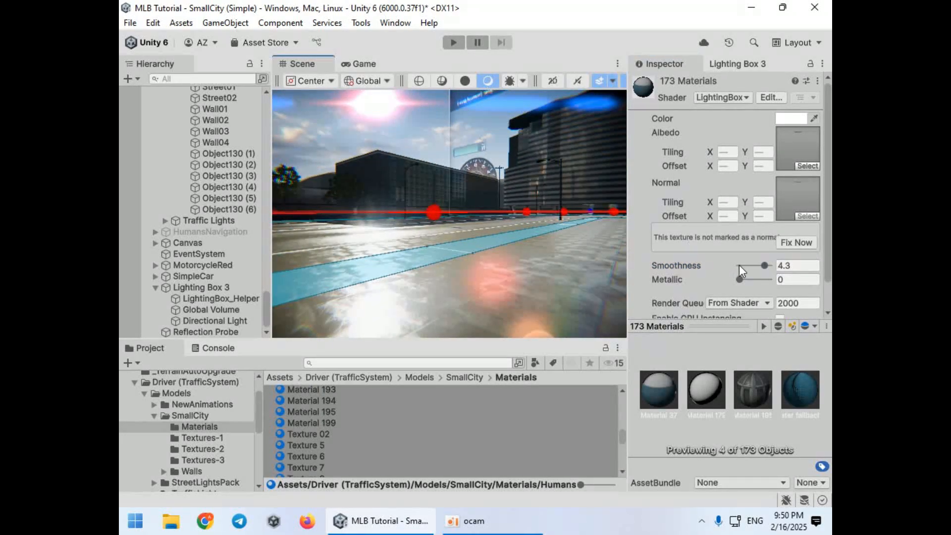
mouse_move(762, 262)
left_mouse_down()
mouse_move(748, 265)
mouse_move(763, 262)
left_mouse_up()
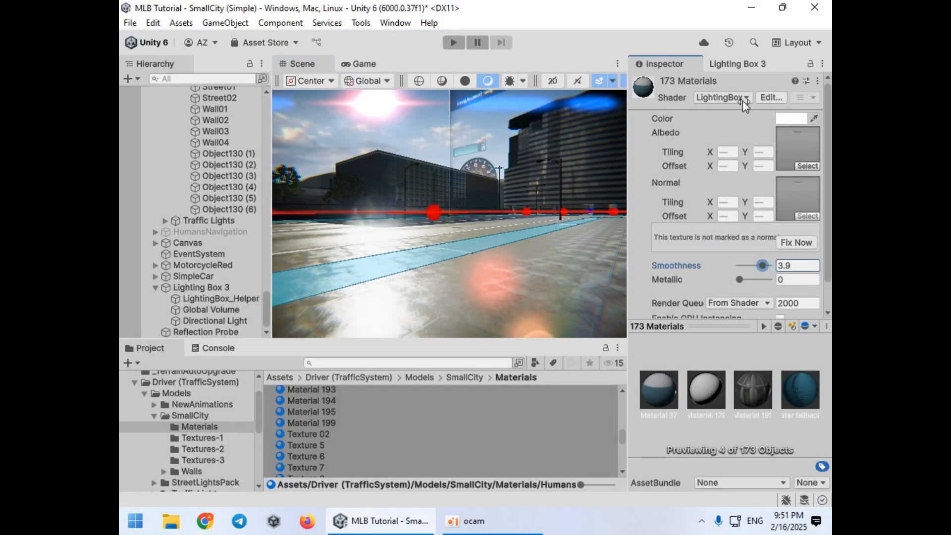
Step: Enable the Stochastic SSR screen effect with a ray distance of 100 and a screen fade of 0
left_click(738, 63)
left_click(823, 142)
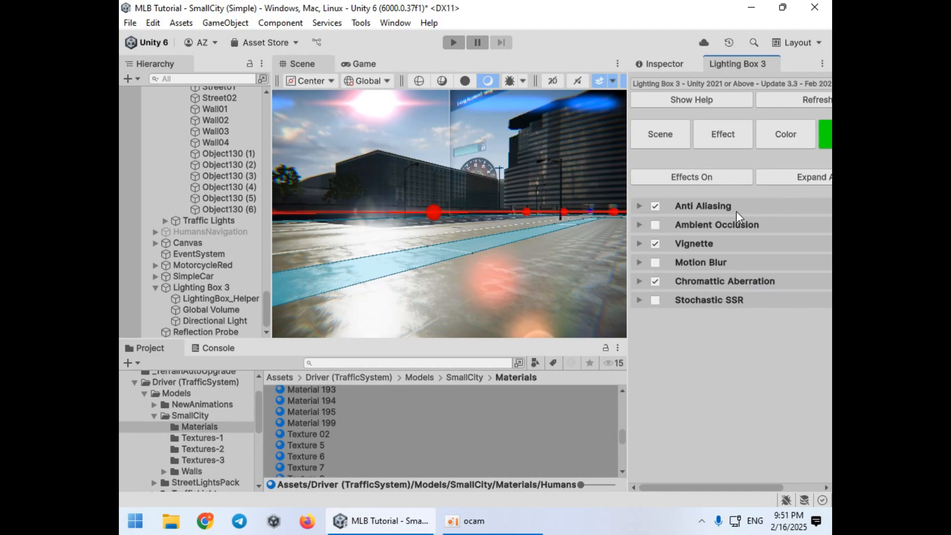
left_click_drag(629, 173, 579, 178)
left_click(622, 302)
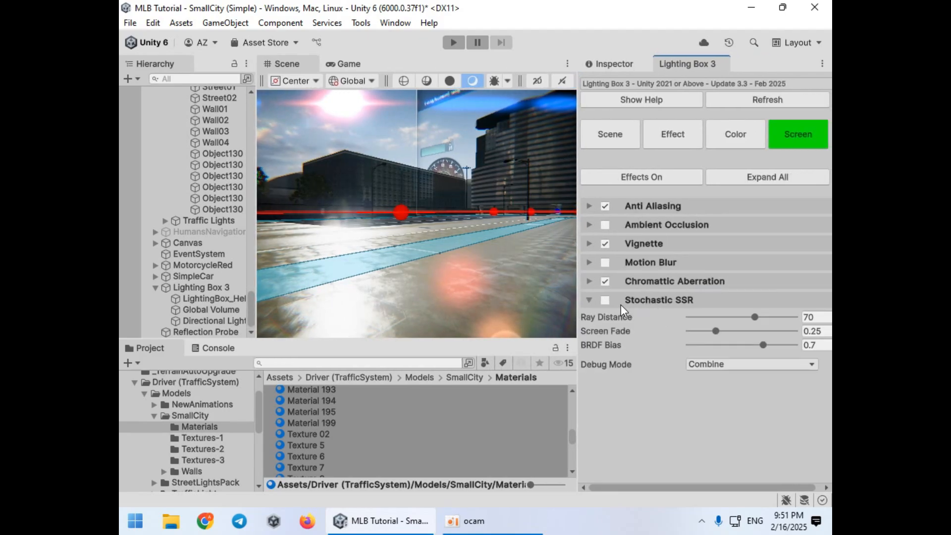
left_click_drag(755, 317, 821, 321)
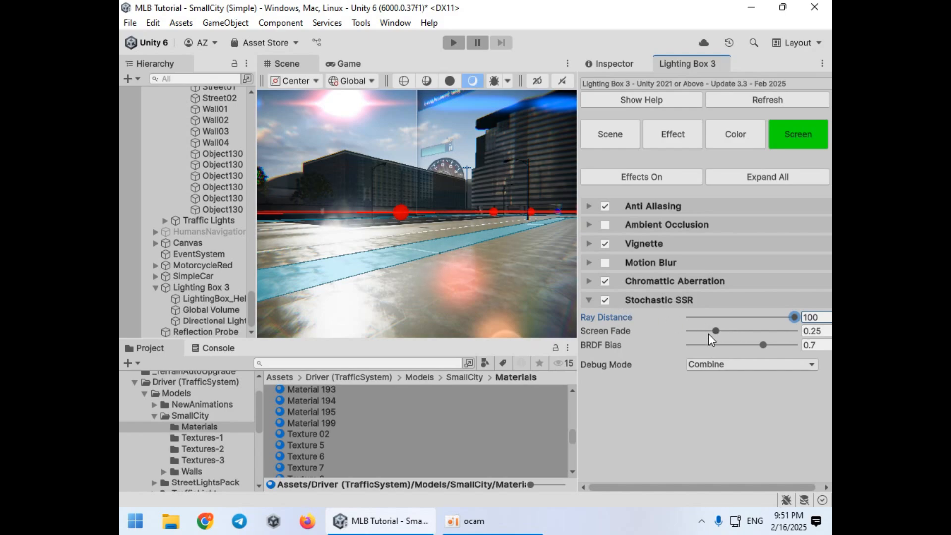
left_click_drag(708, 334, 656, 333)
right_click_drag(610, 316, 626, 221)
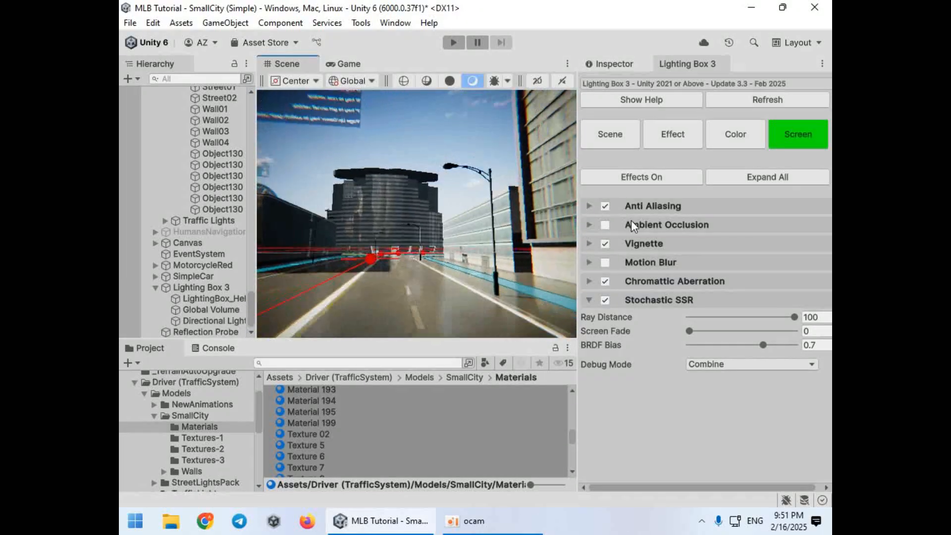
Step: Show the Game view and toggle all Lighting Box effects off and on to compare the look
left_click(354, 65)
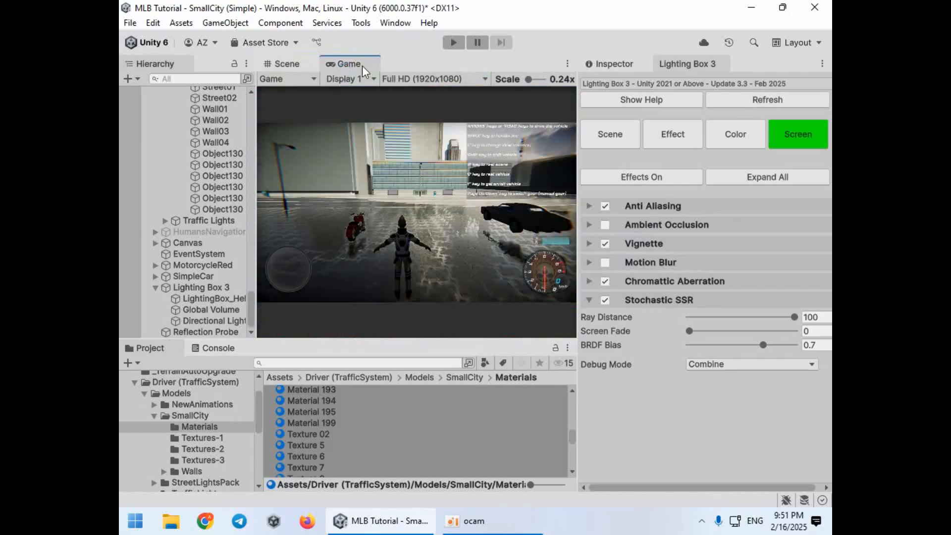
left_click(629, 178)
left_click(628, 179)
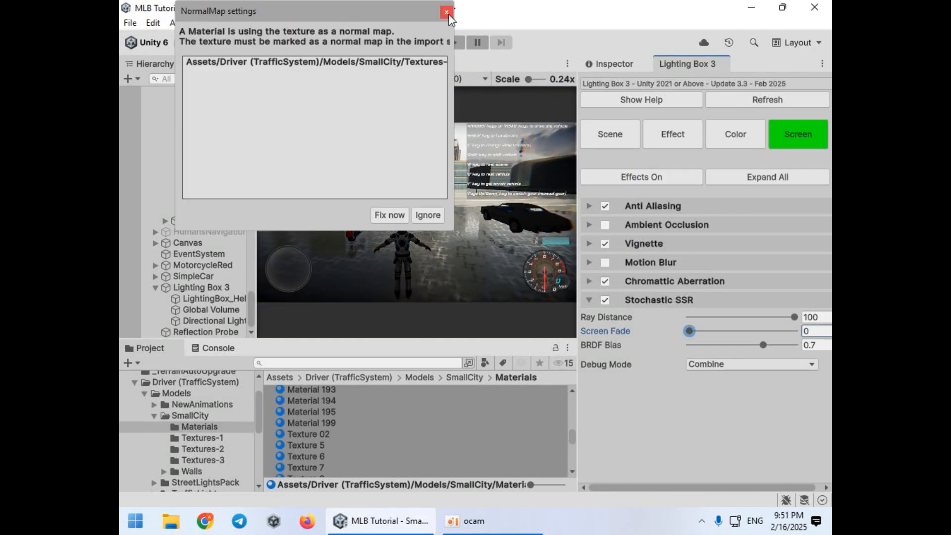
Step: Fix the flagged normal map texture import settings and test the scene briefly in play mode, walking the character forward
left_click(381, 216)
left_click(452, 43)
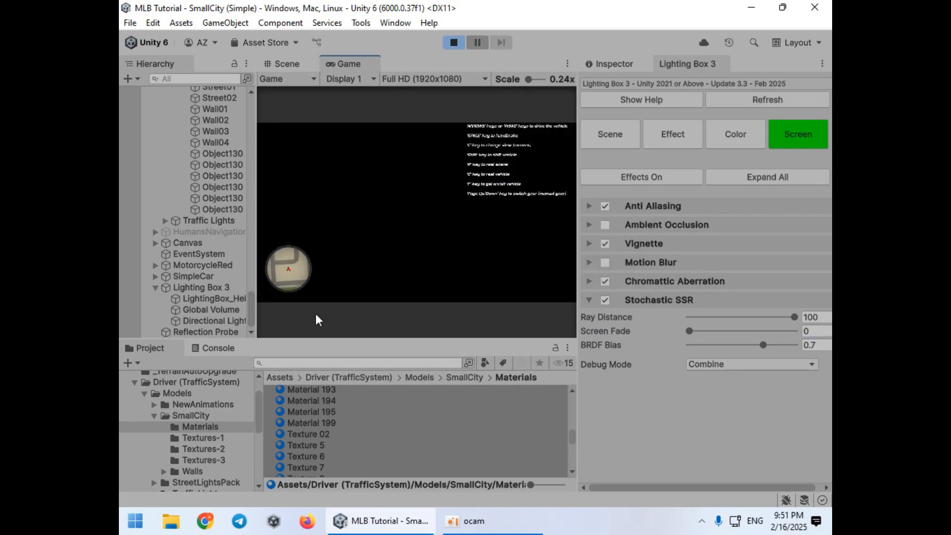
key("w")
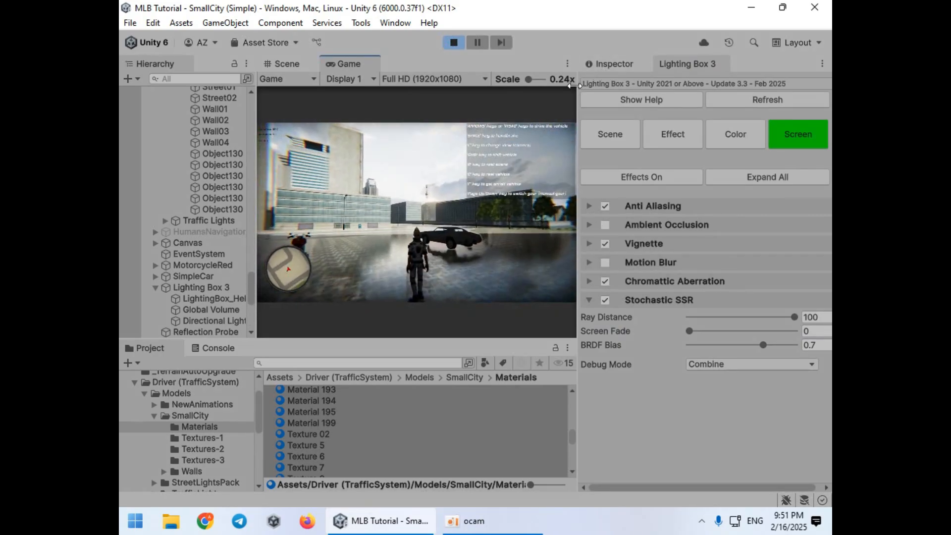
left_click(453, 43)
scroll(218, 444, "down", 2)
scroll(218, 444, "up", 2)
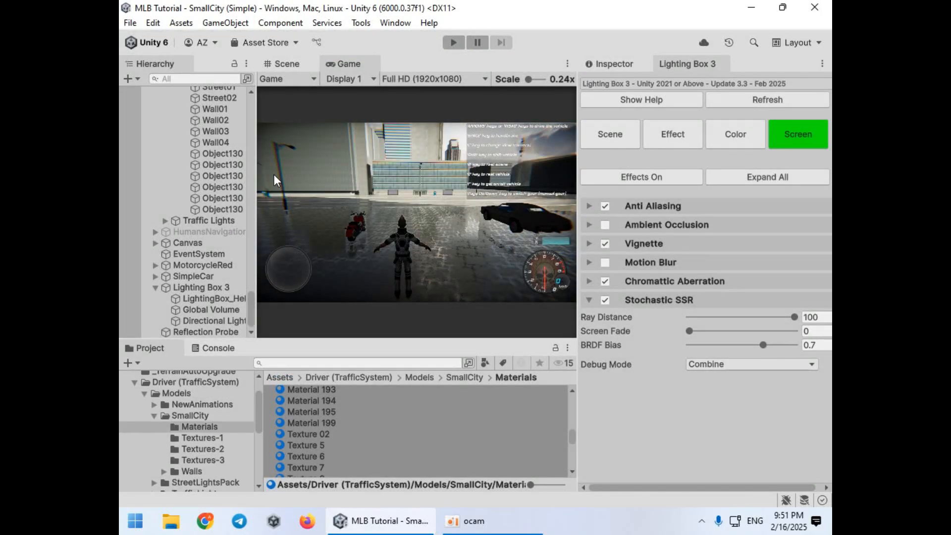
Step: In the Scene view, frame the third-person character, select its EthanBody mesh and locate the EthanGrey material in the project
left_click(287, 64)
scroll(208, 198, "up", 15)
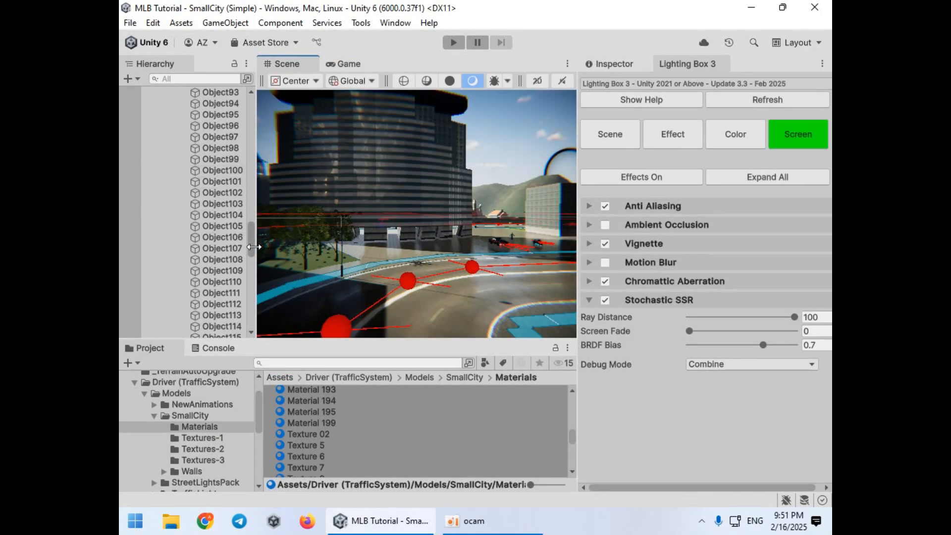
double_click(199, 114)
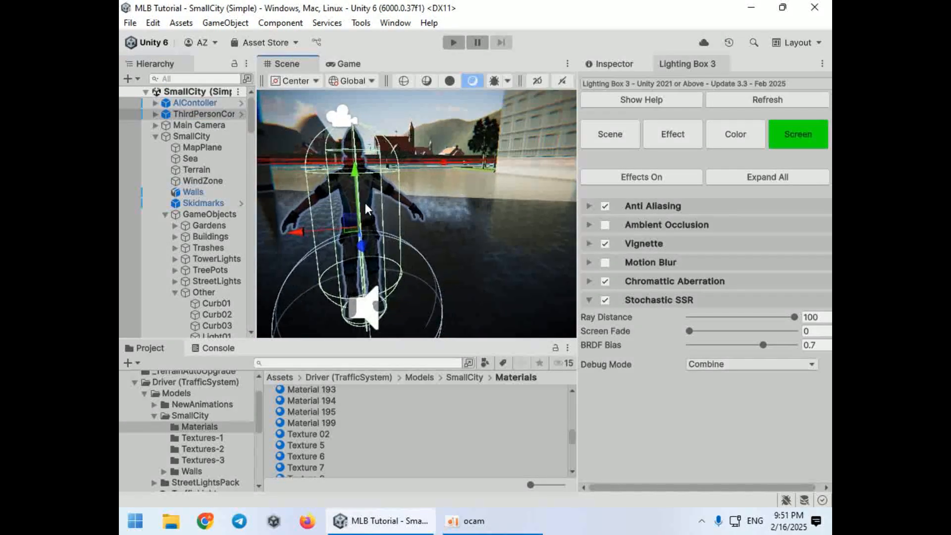
left_click(366, 183)
left_click(614, 63)
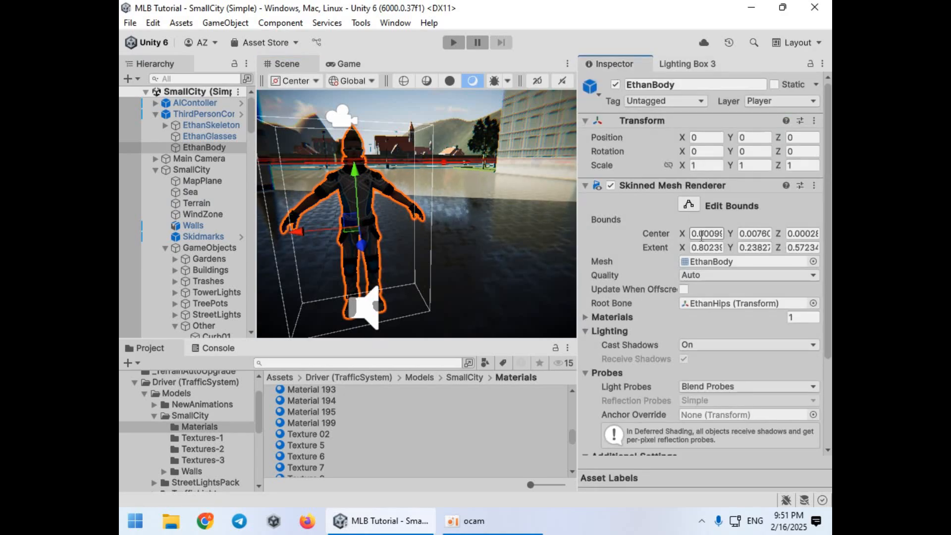
scroll(689, 373, "down", 4)
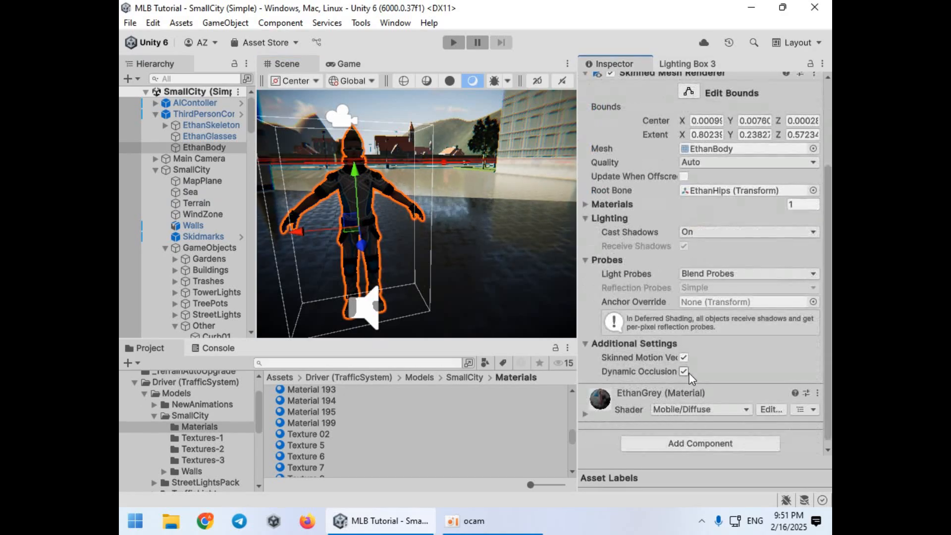
left_click(613, 204)
left_click(706, 222)
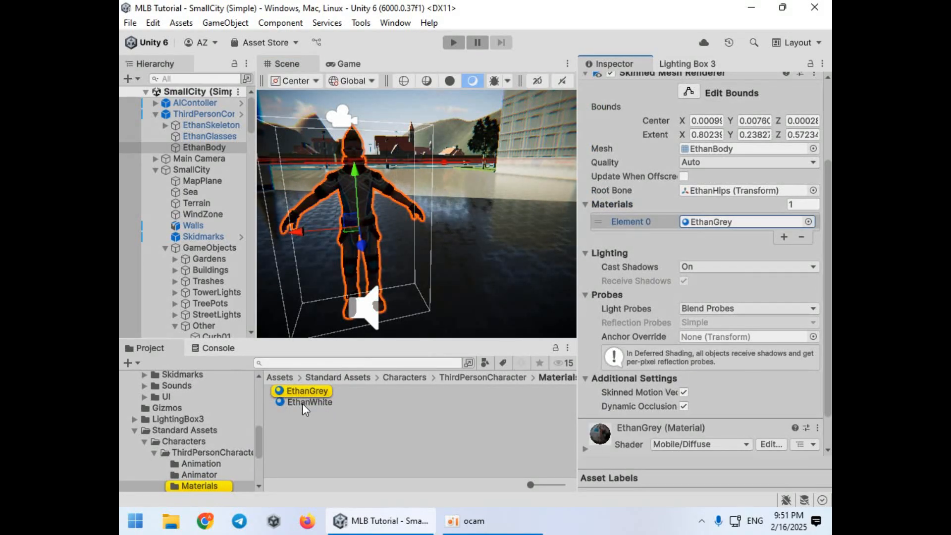
Step: Assign the LightingBox Auto PBR Metallic shader to the EthanGrey and EthanWhite materials and raise their smoothness
left_click(322, 392)
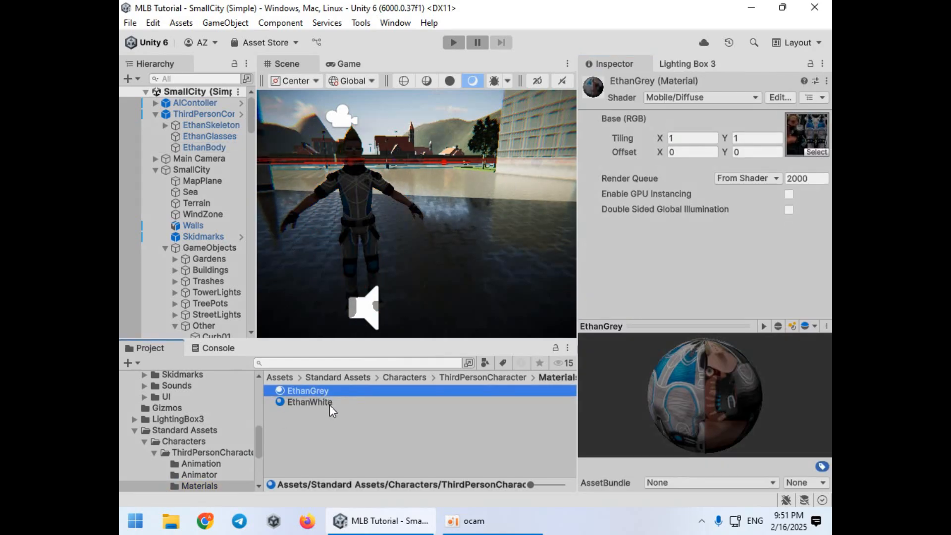
left_click(329, 404, "shift")
left_click(674, 98)
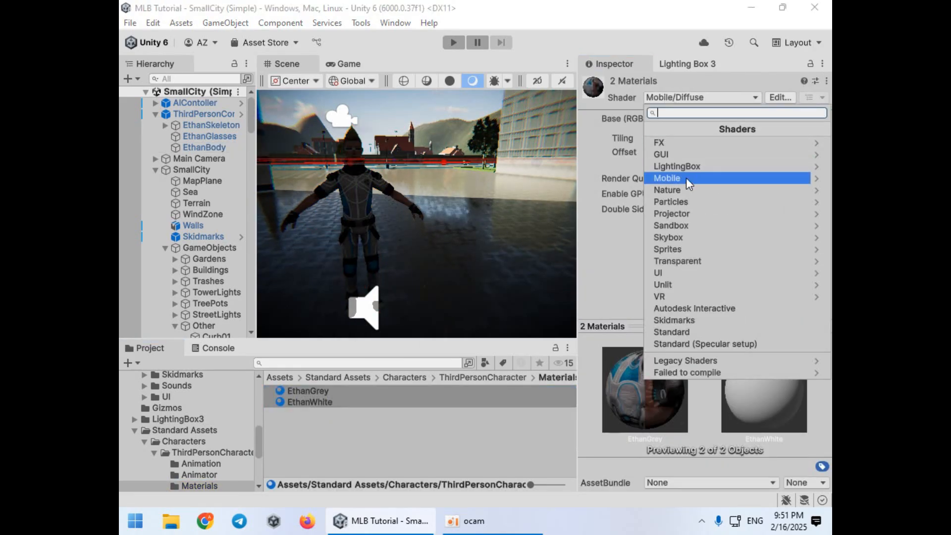
left_click(692, 166)
left_click(691, 166)
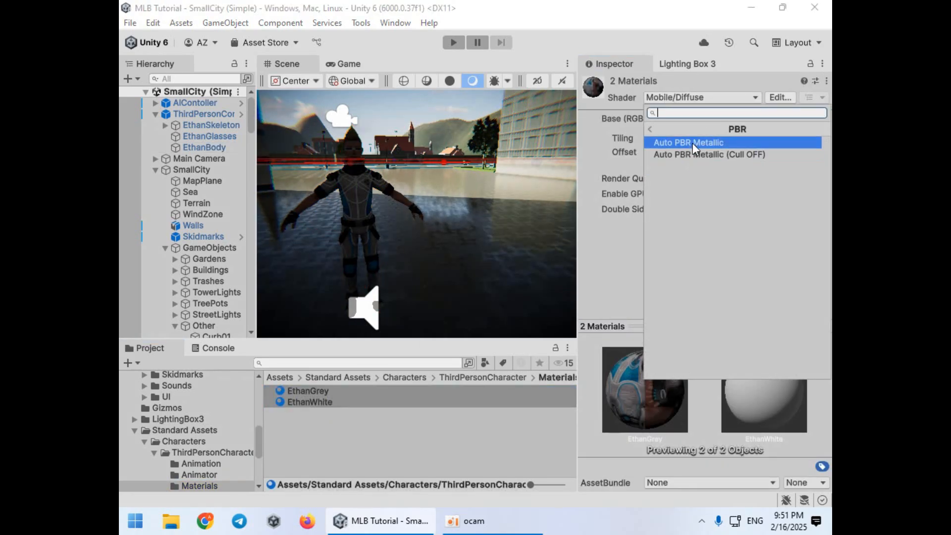
left_click(694, 142)
left_click_drag(710, 233, 740, 234)
Step: Select the SimpleCar's body mesh in the scene and locate its Body material in the project
right_click_drag(446, 231, 377, 218)
left_click(430, 212)
left_click(496, 242)
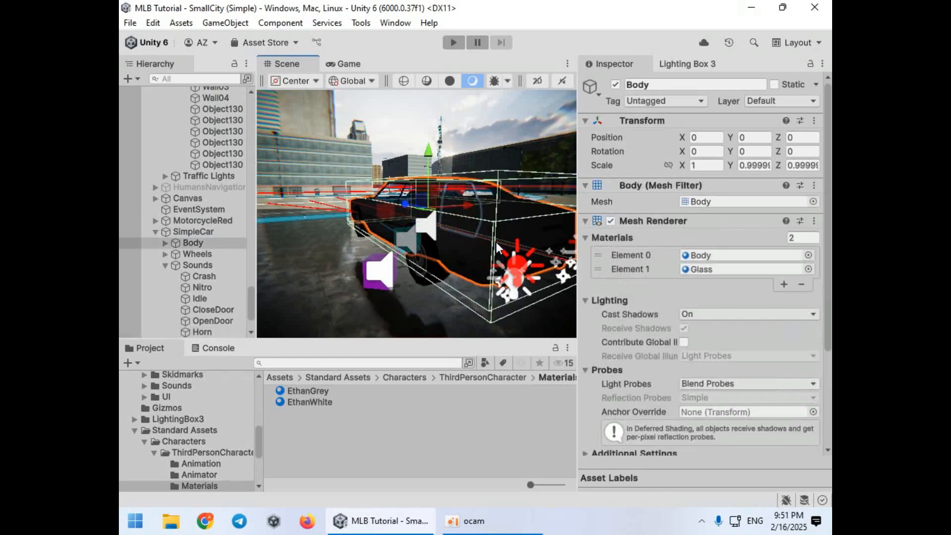
left_click(701, 256)
scroll(228, 435, "up", 3)
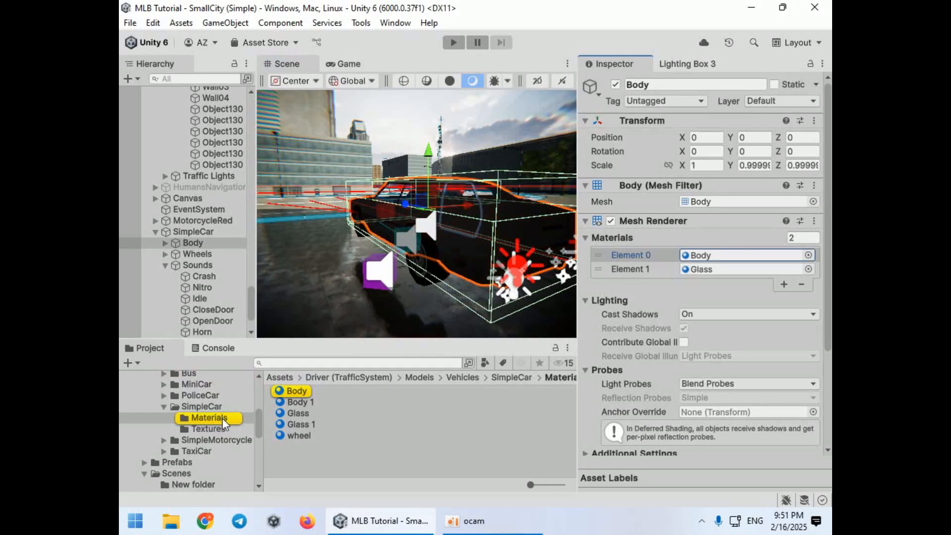
Step: Filter the project assets by the Material type, limited to the Vehicles folder
left_click(223, 404)
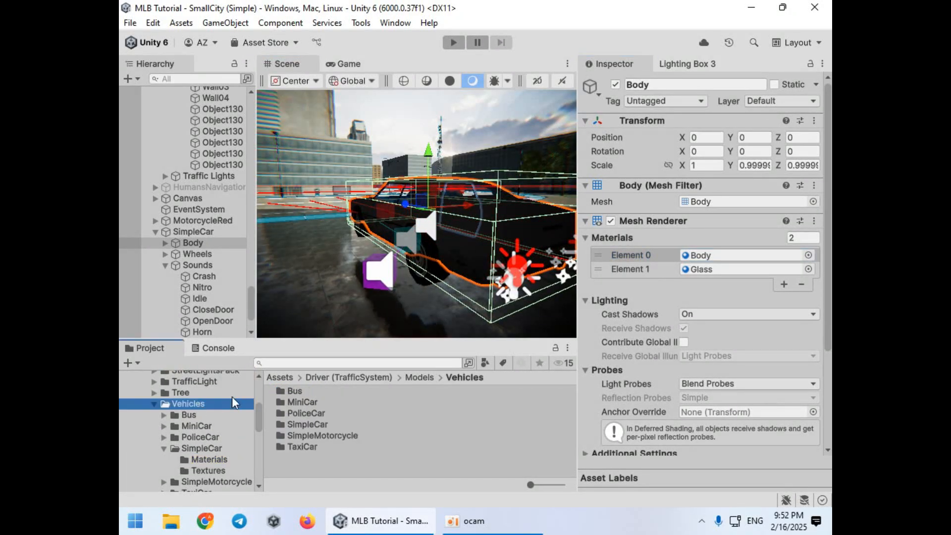
left_click(484, 364)
left_click(517, 221)
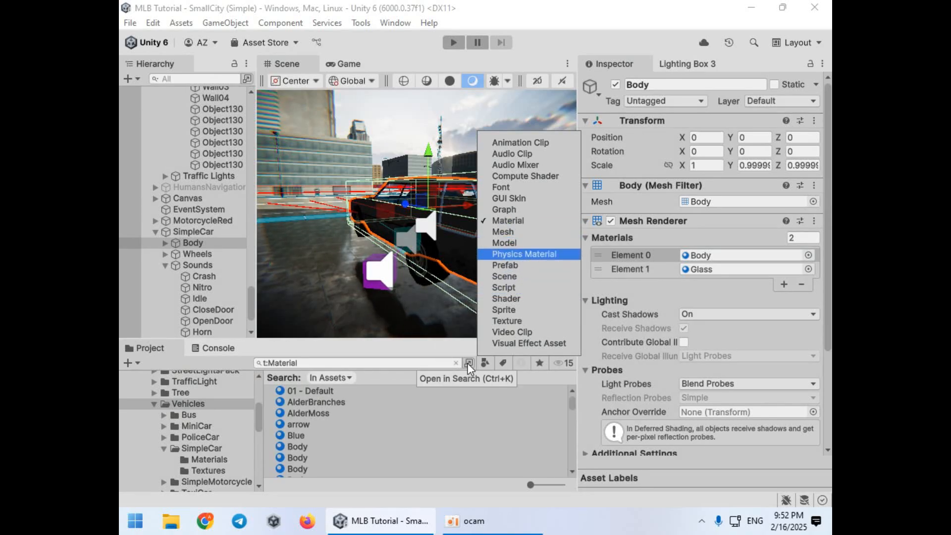
left_click(329, 378)
left_click(347, 422)
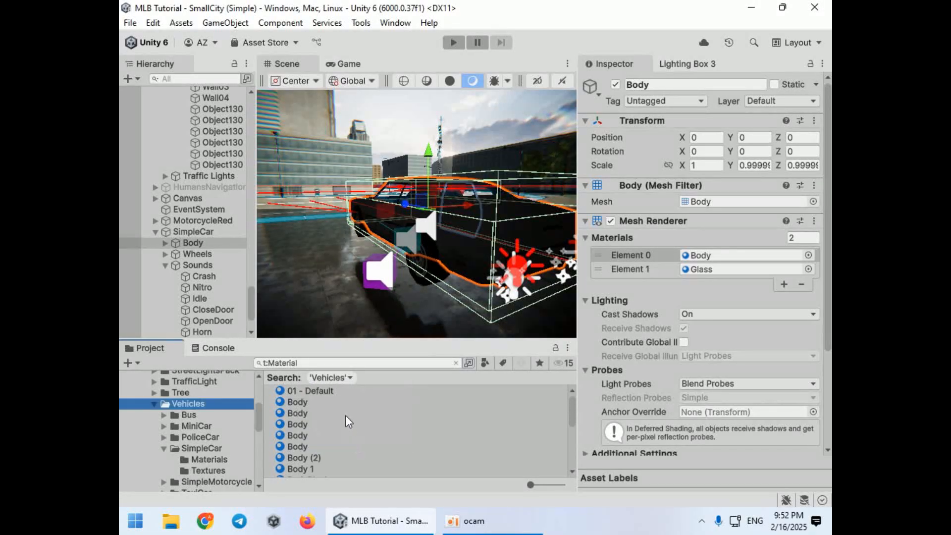
Step: Select all materials found in the Vehicles folder and assign them the LightingBox Auto PBR Metallic shader
left_click(342, 414)
key("ctrl+a")
left_click(693, 98)
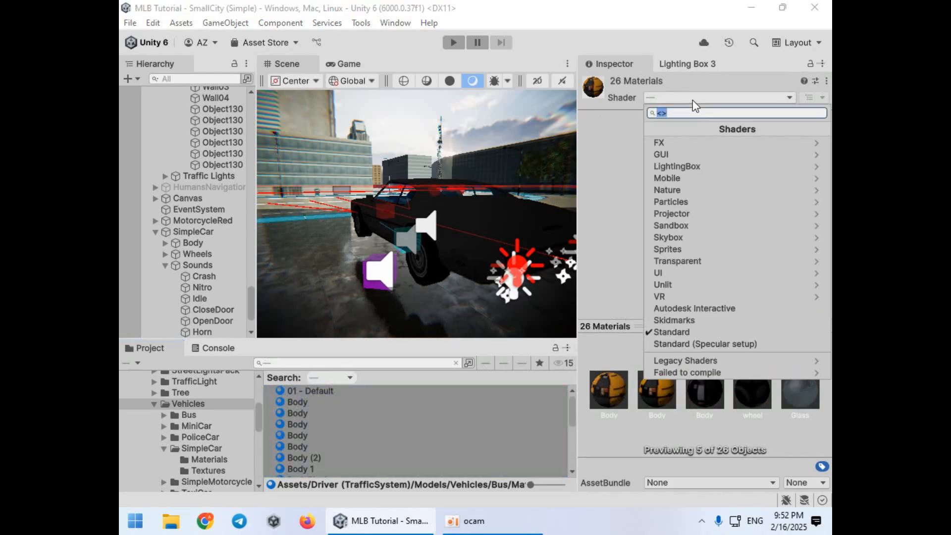
left_click(685, 167)
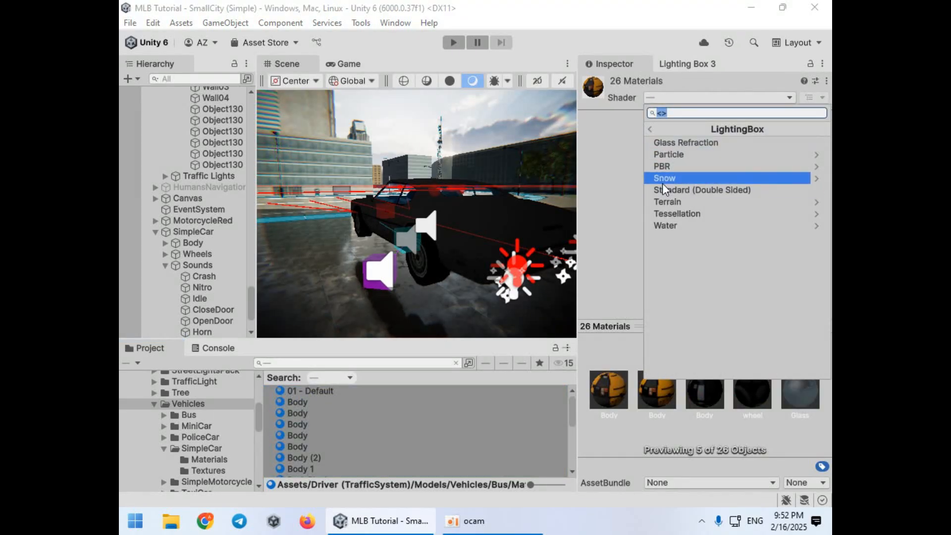
left_click(680, 166)
left_click(682, 144)
Step: Adjust the smoothness of the vehicle materials while checking the reflections on the black car
left_click_drag(464, 194, 575, 223, "alt")
left_click(709, 233)
mouse_move(711, 233)
left_mouse_down()
mouse_move(727, 232)
mouse_move(709, 234)
mouse_move(716, 232)
left_mouse_up()
right_click_drag(506, 210, 444, 171)
left_click(444, 170)
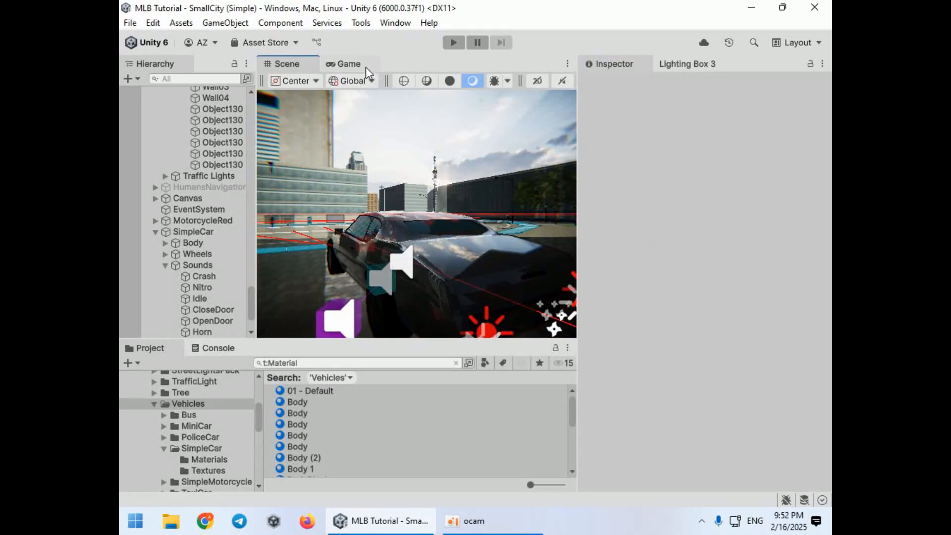
Step: Play the scene and walk the character to check the car and road reflections, restoring the docked Game view
key("ctrl+p")
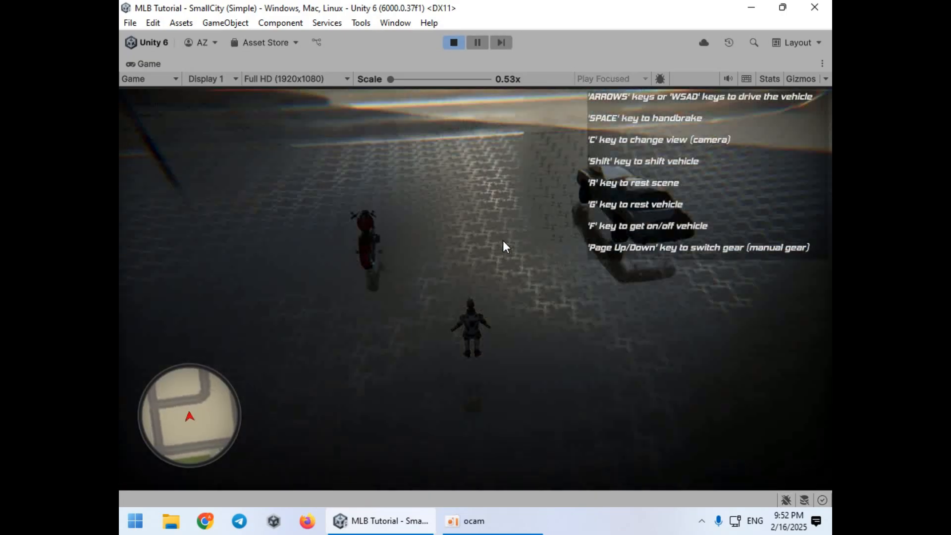
key("w")
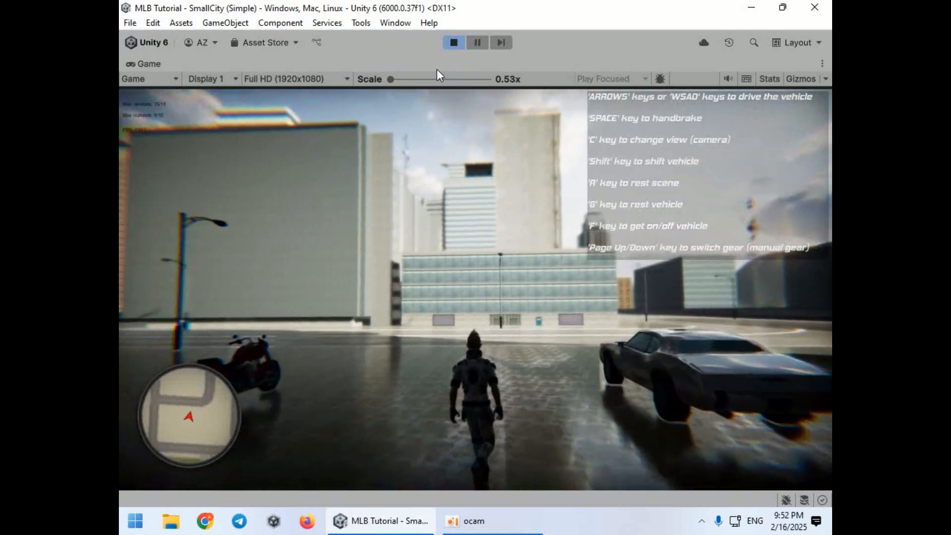
double_click(446, 65)
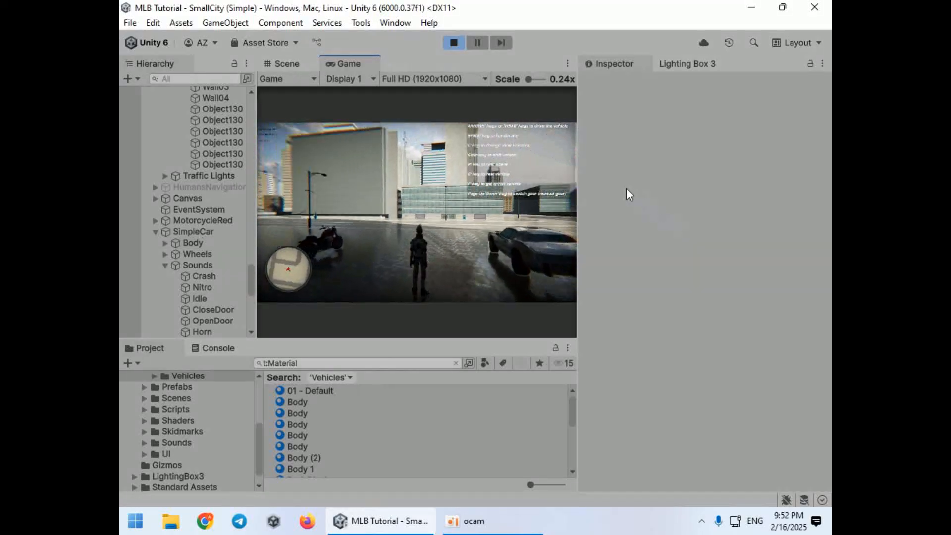
Step: Set the ambient color in Lighting Box 3's scene settings to a light bluish grey, A9B0B7
left_click(679, 64)
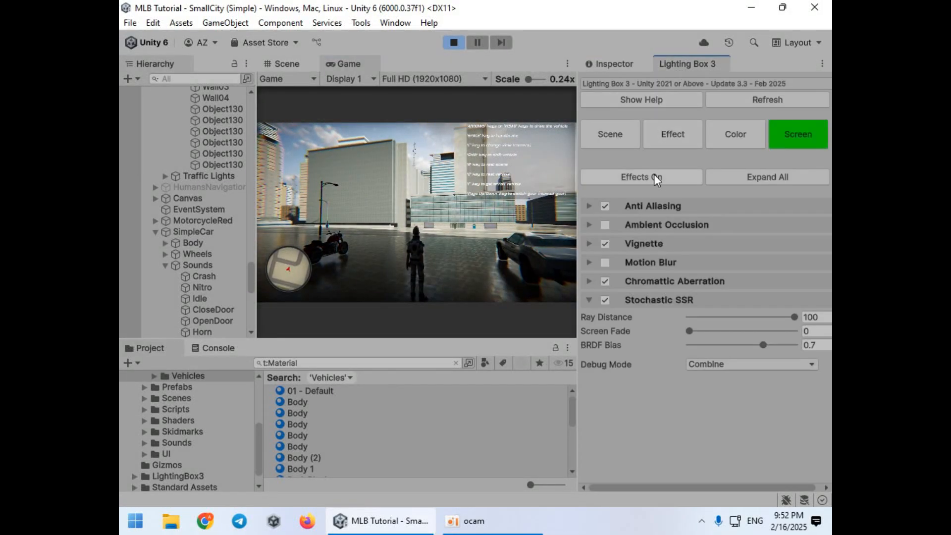
left_click(594, 132)
scroll(694, 272, "down", 3)
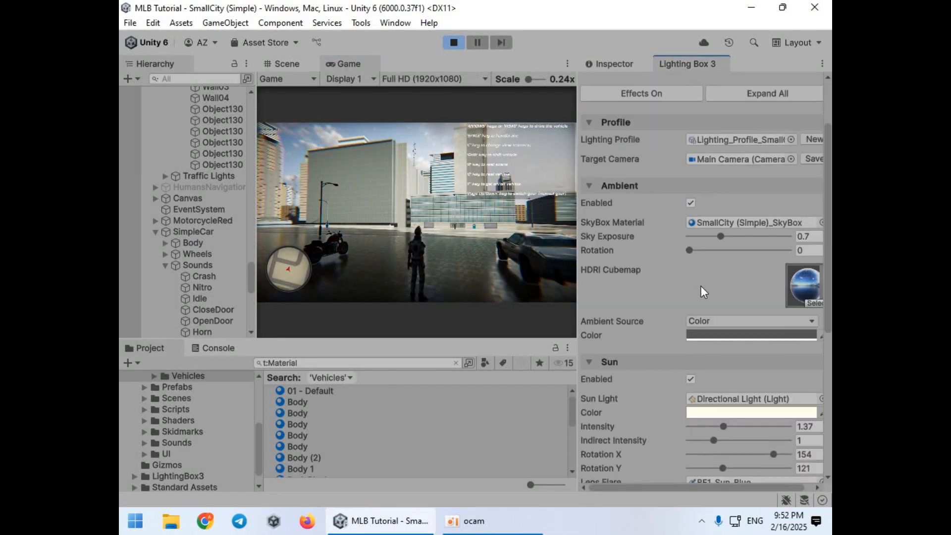
left_click(720, 336)
left_click_drag(722, 295, 688, 323)
left_click_drag(717, 276, 715, 276)
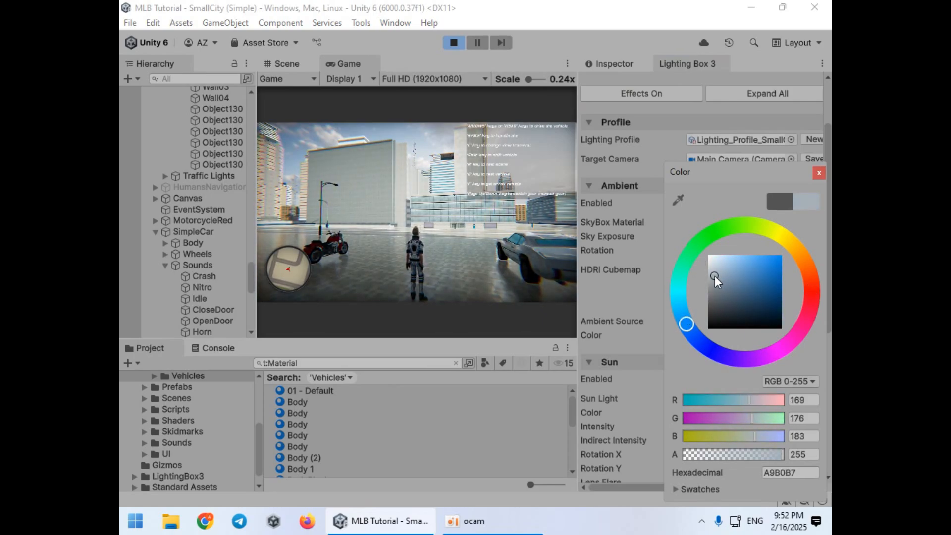
left_click(628, 239)
scroll(674, 319, "up", 3)
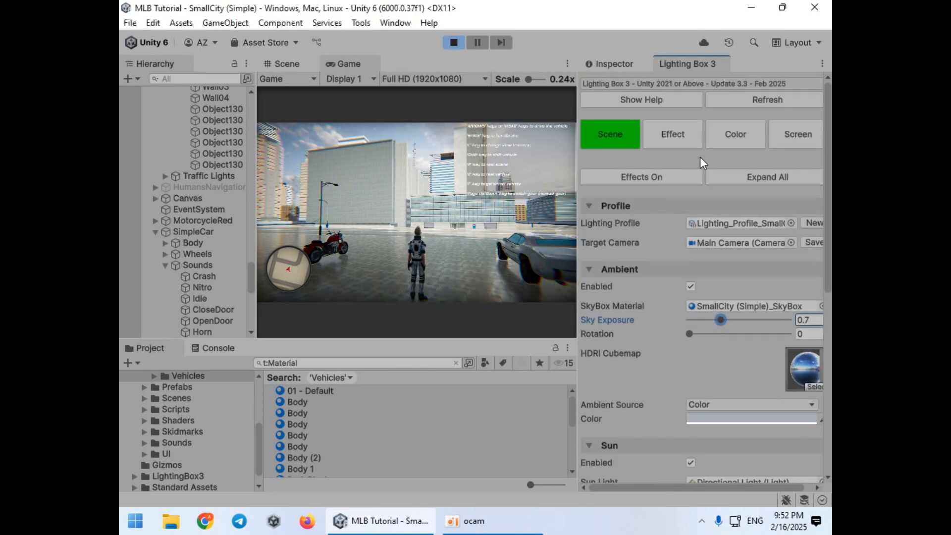
Step: Set the sun color to a warm light orange, FFE5B6
left_click(788, 143)
left_click(682, 137)
left_click(623, 136)
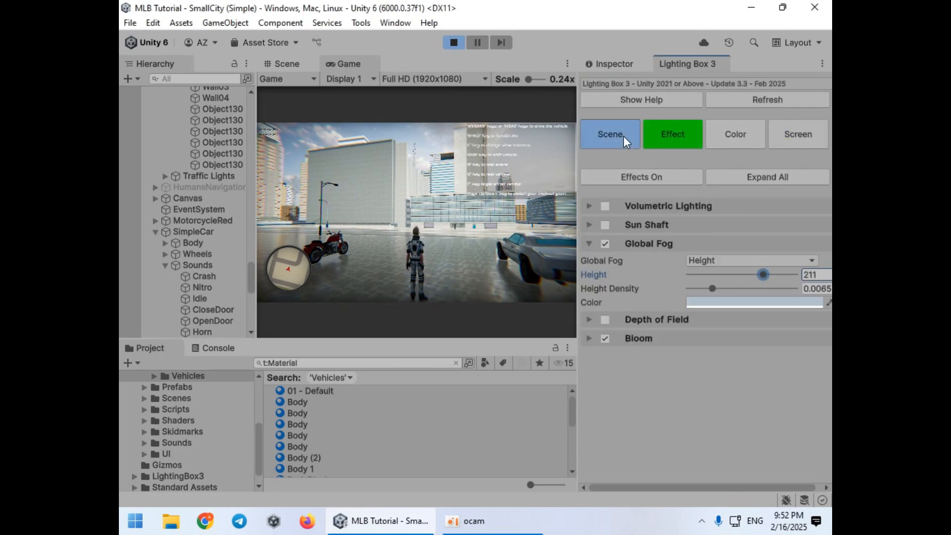
scroll(631, 292, "down", 4)
scroll(644, 294, "down", 1)
left_click(722, 329)
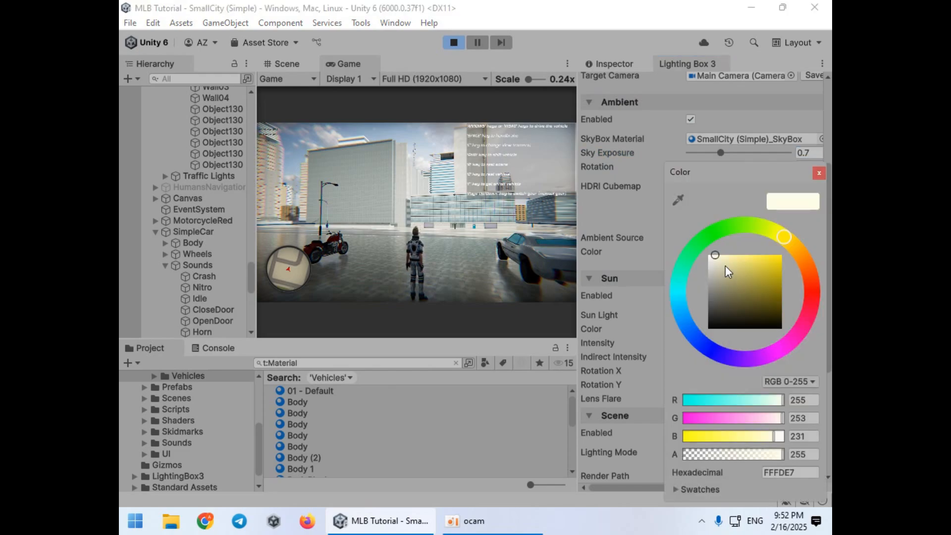
left_click(792, 250)
left_click(730, 255)
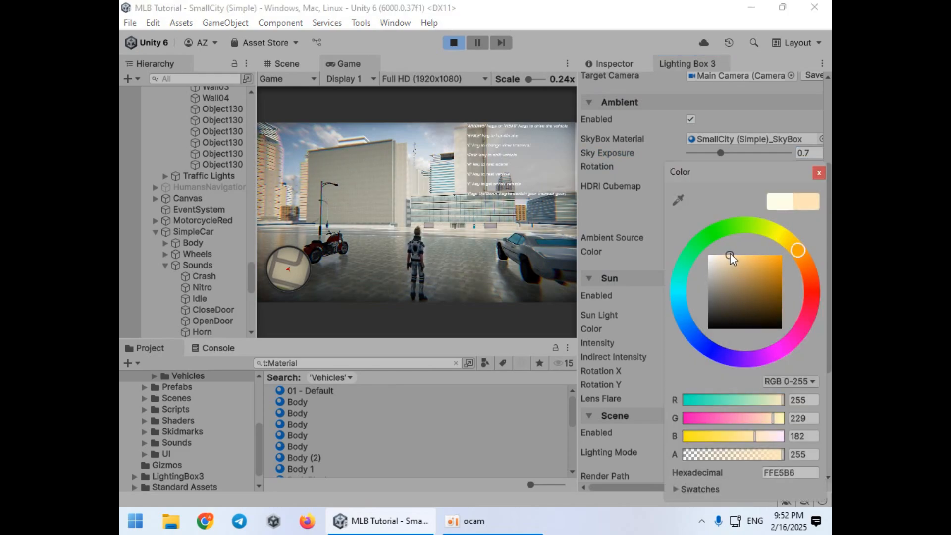
left_click(619, 288)
Step: Turn the sun around its Y rotation so it shines toward the camera and fine-tune its intensity
mouse_move(723, 343)
left_mouse_down()
mouse_move(739, 341)
mouse_move(727, 343)
left_mouse_up()
left_click_drag(722, 386, 786, 380)
scroll(733, 332, "up", 6)
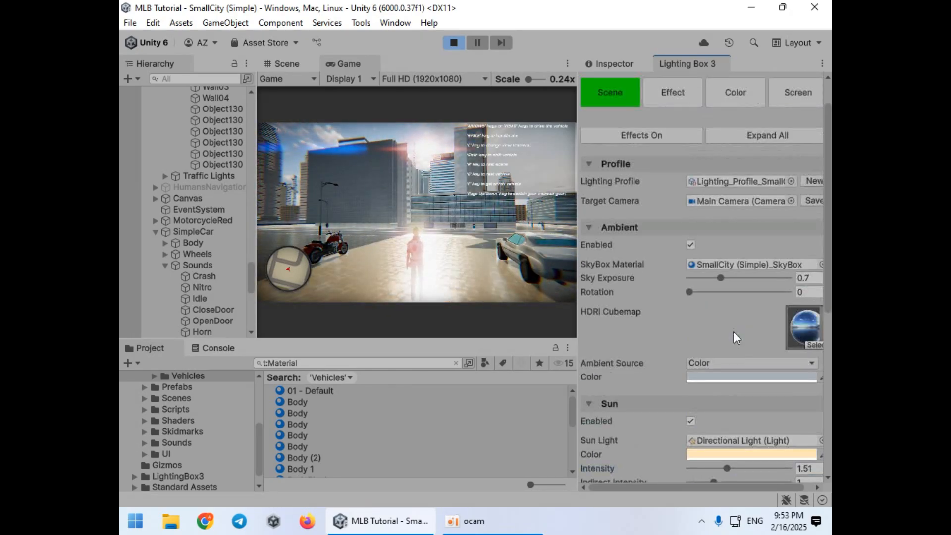
scroll(688, 278, "down", 6)
left_click_drag(728, 347, 718, 343)
scroll(695, 324, "up", 6)
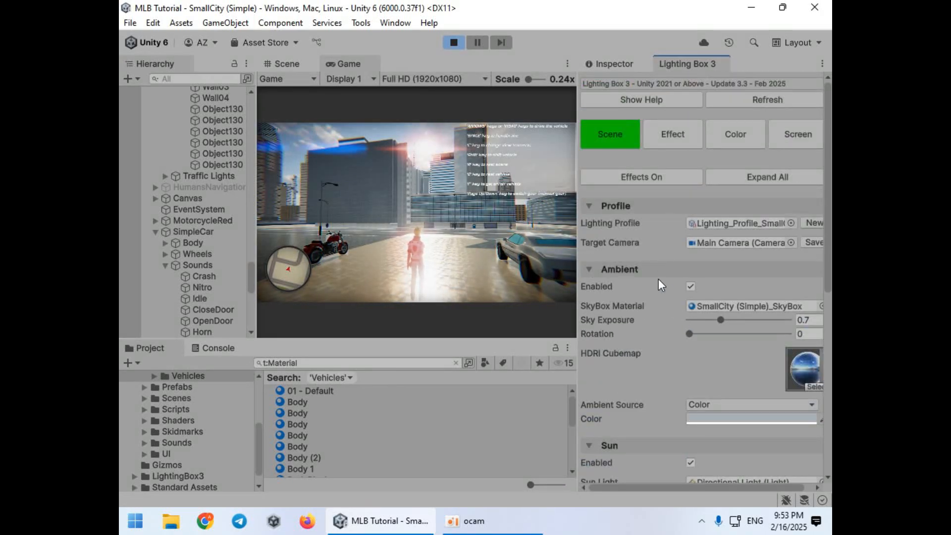
Step: Enable the Volumetric Lighting effect for directional light only and set its intensity to Level 3
left_click(671, 140)
left_click(605, 206)
left_click(666, 207)
left_click(718, 236)
left_click(712, 297)
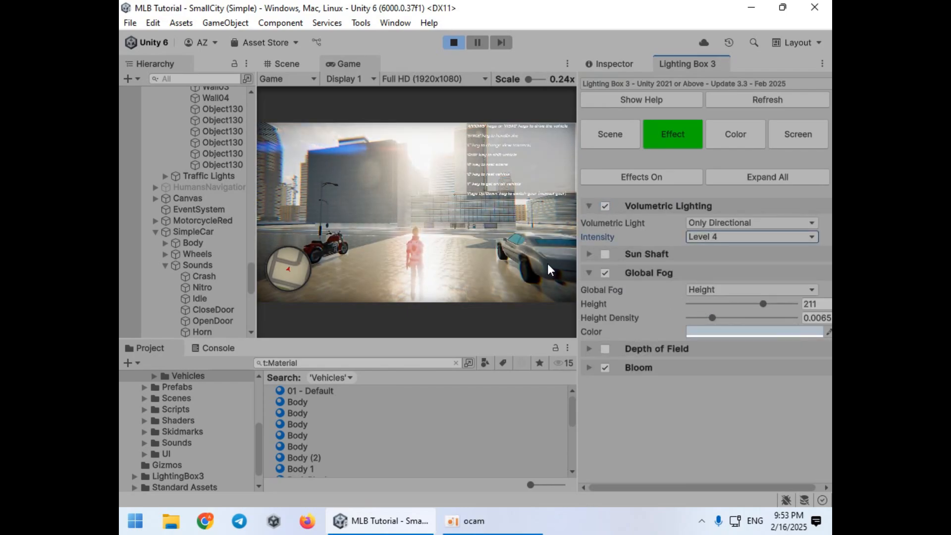
left_click(695, 238)
left_click(708, 288)
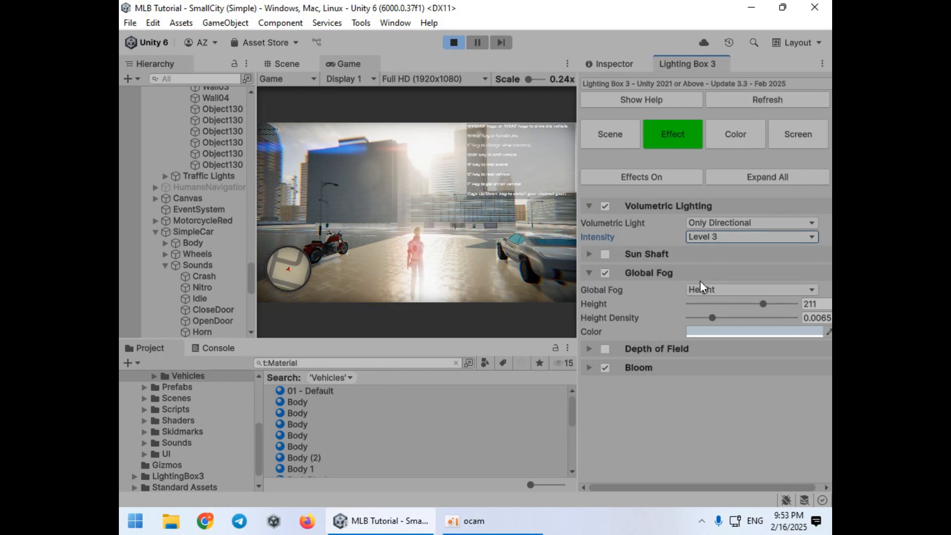
Step: Look around in the running game toward the sun and toggle all Lighting Box effects off and on
left_click(486, 242)
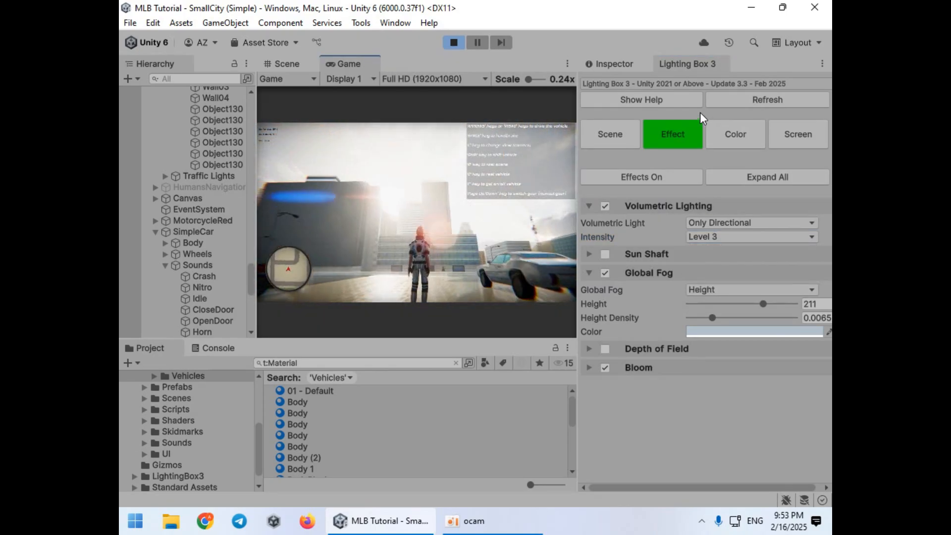
left_click(695, 159)
left_click(664, 180)
left_click(664, 181)
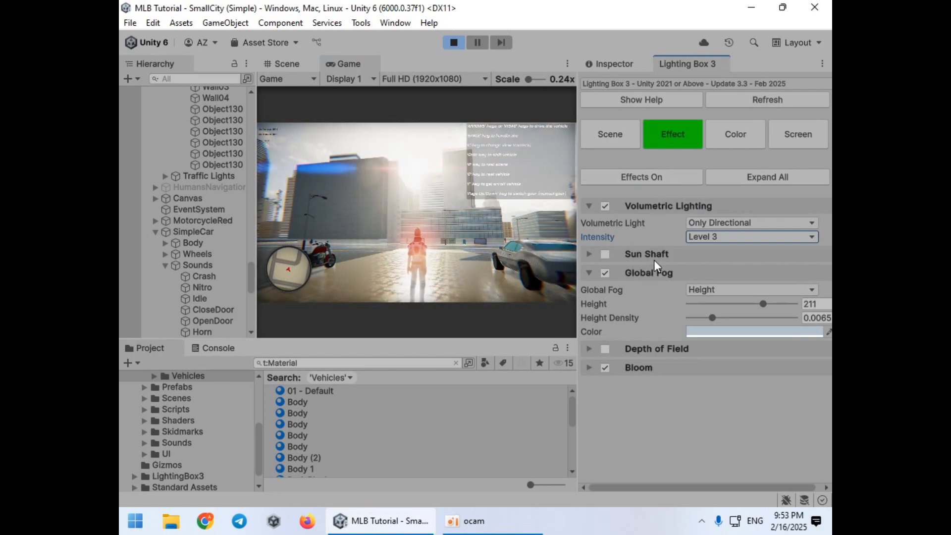
Step: Enable the Sun Shaft effect and set its distance falloff to 0.37 and its blur to 5.17
left_click(605, 254)
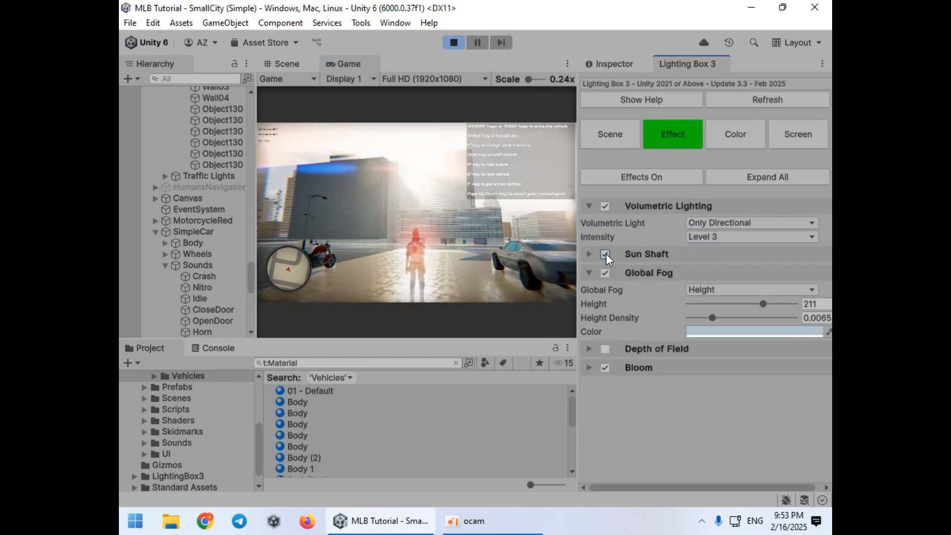
left_click(643, 254)
left_click_drag(711, 285, 739, 299)
Step: Change the Sun Shaft color to a more saturated orange and turn the game camera to check the rays
left_click(740, 313)
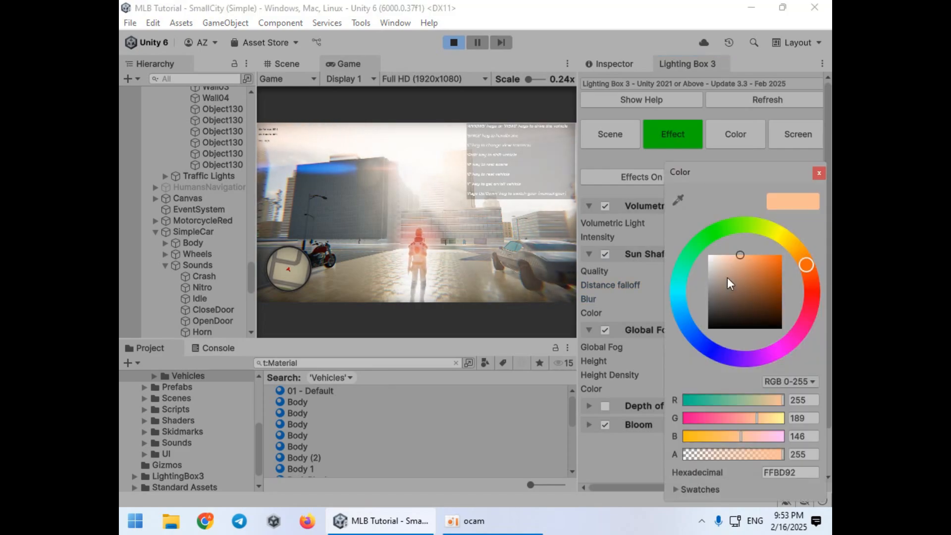
left_click(766, 264)
left_click_drag(765, 263, 753, 254)
left_click(626, 288)
left_click(459, 242)
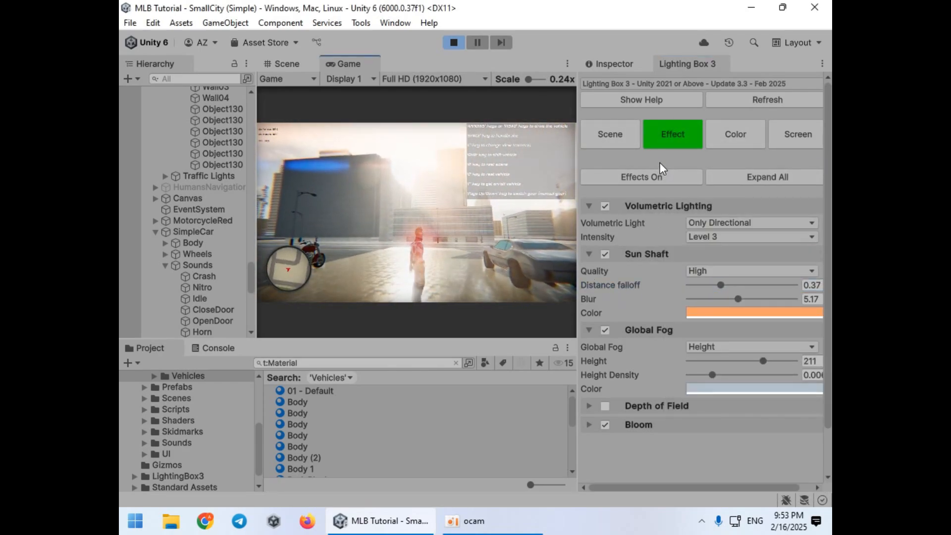
Step: Turn the sun to Rotation X 153 and Rotation Y 314, check it in the game and collapse the Profile settings
left_click(619, 140)
scroll(705, 334, "down", 5)
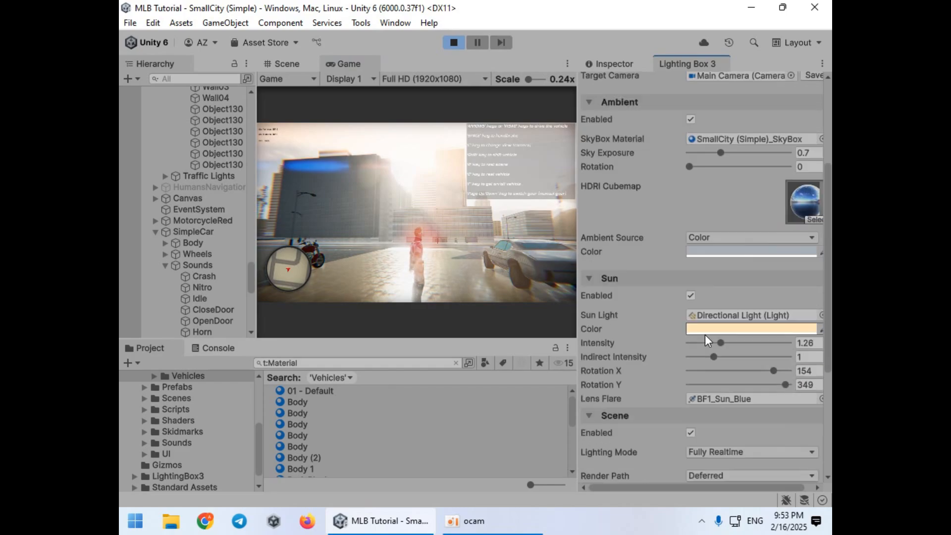
mouse_move(787, 347)
left_mouse_down()
mouse_move(762, 343)
mouse_move(789, 342)
mouse_move(765, 328)
mouse_move(777, 326)
mouse_move(776, 343)
left_mouse_up()
left_click(545, 292)
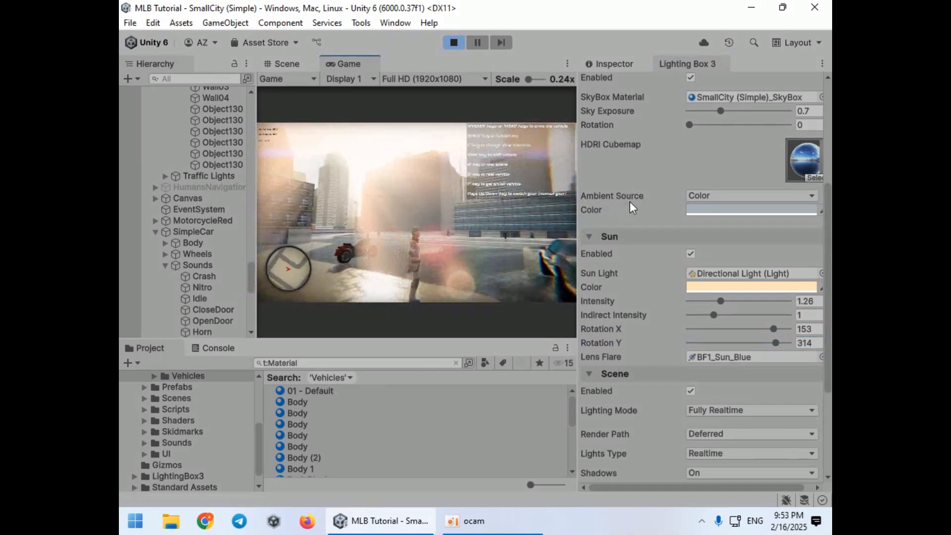
scroll(665, 218, "up", 8)
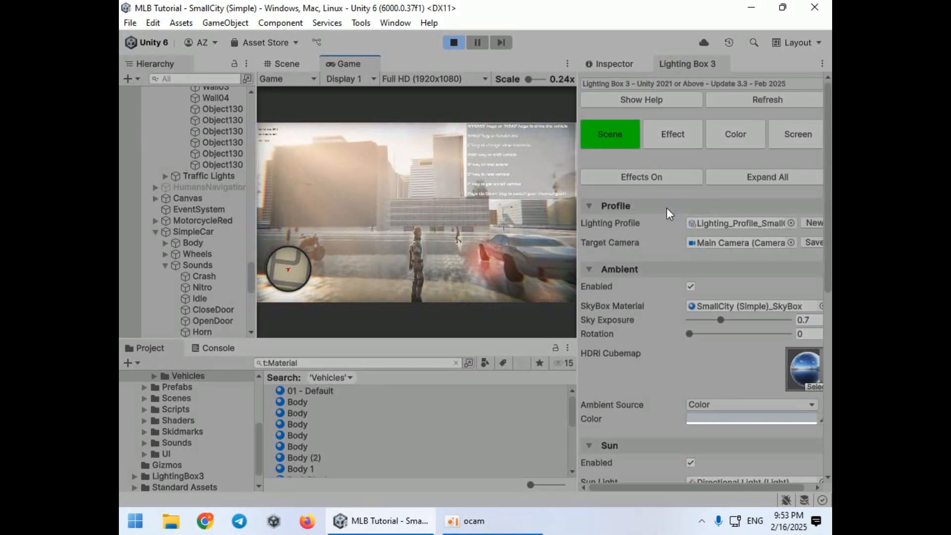
left_click(664, 204)
Step: Reduce the Chromatic Aberration intensity to about 0.166 in the screen effects
left_click(676, 144)
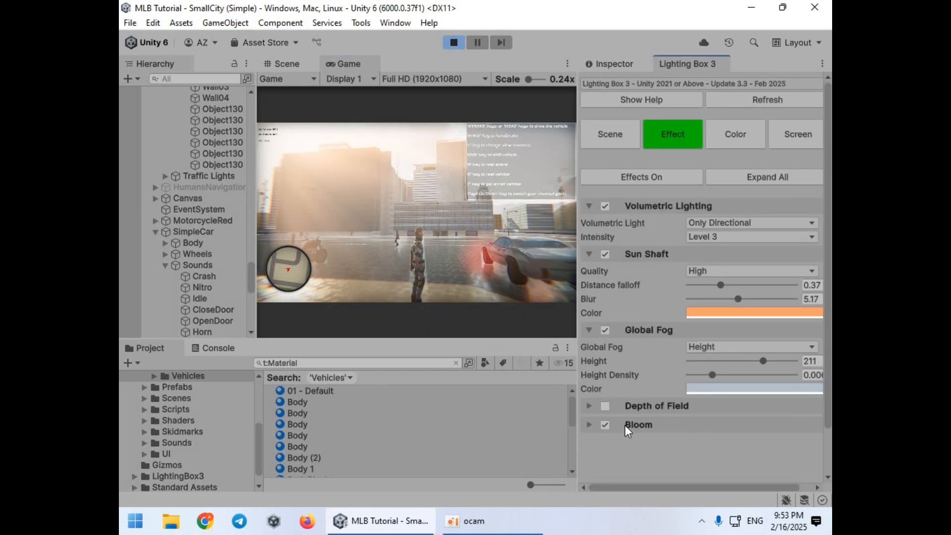
left_click(733, 143)
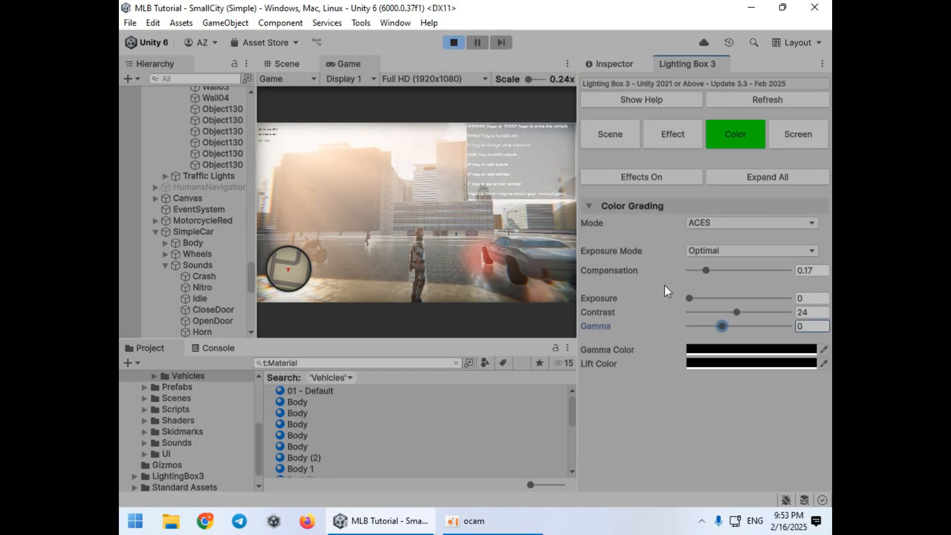
left_click(780, 148)
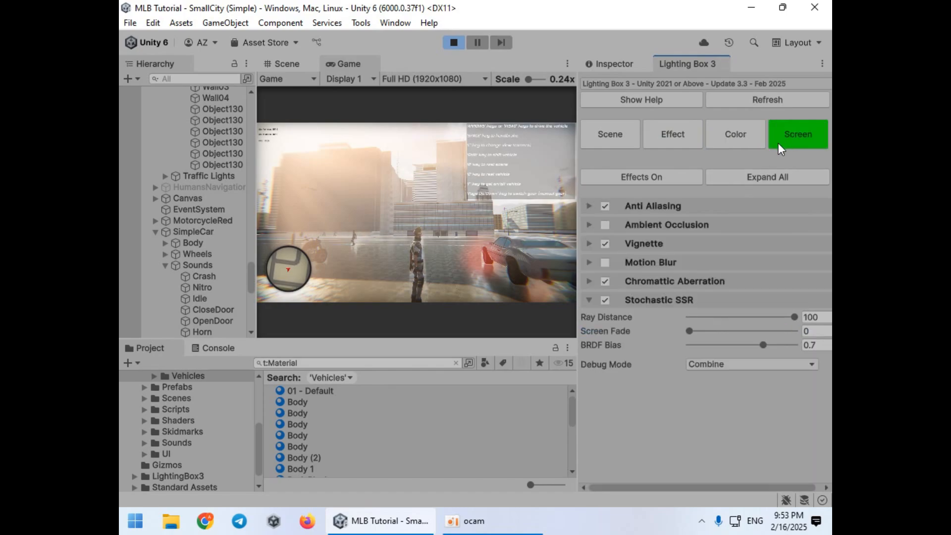
left_click(641, 282)
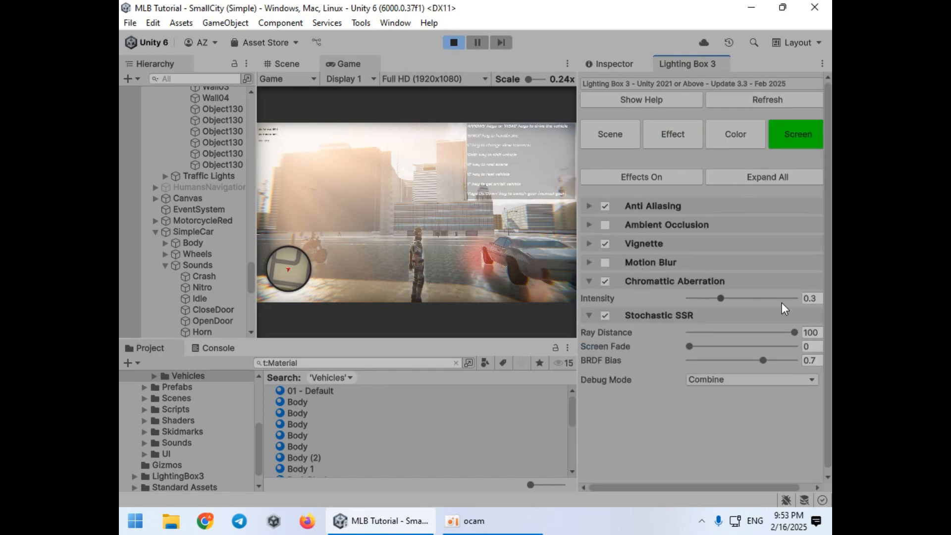
mouse_move(724, 298)
left_mouse_down()
mouse_move(820, 303)
mouse_move(707, 295)
left_mouse_up()
Step: Enable Classic Ambient Occlusion with an intensity of 0.79 and collapse the screen effect sections
left_click(606, 224)
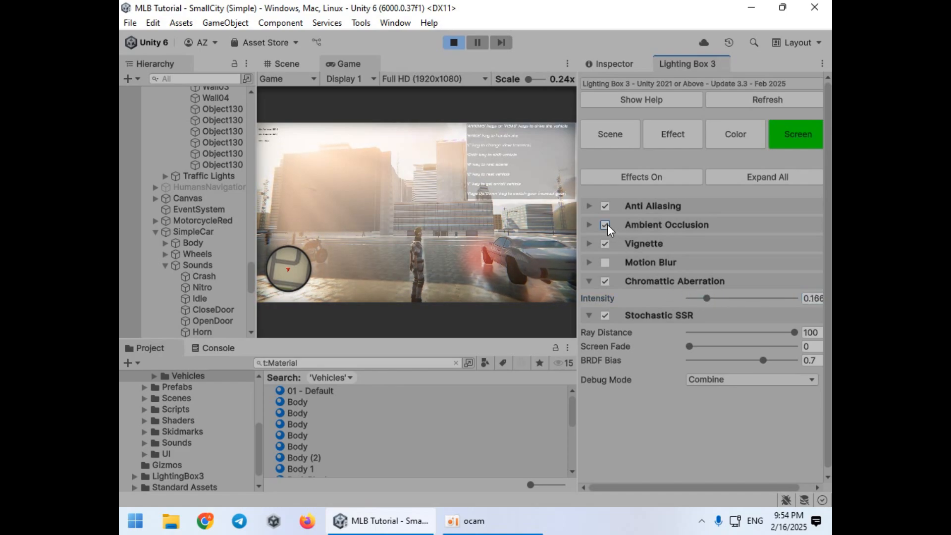
mouse_move(703, 269)
left_mouse_down()
mouse_move(728, 271)
mouse_move(703, 256)
mouse_move(720, 257)
mouse_move(693, 253)
mouse_move(767, 270)
mouse_move(675, 268)
mouse_move(710, 269)
left_mouse_up()
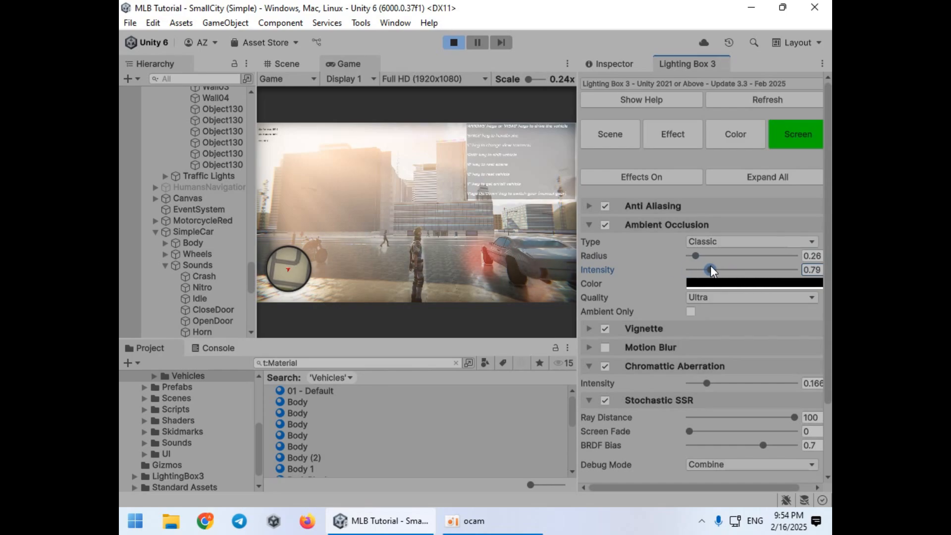
left_click(662, 226)
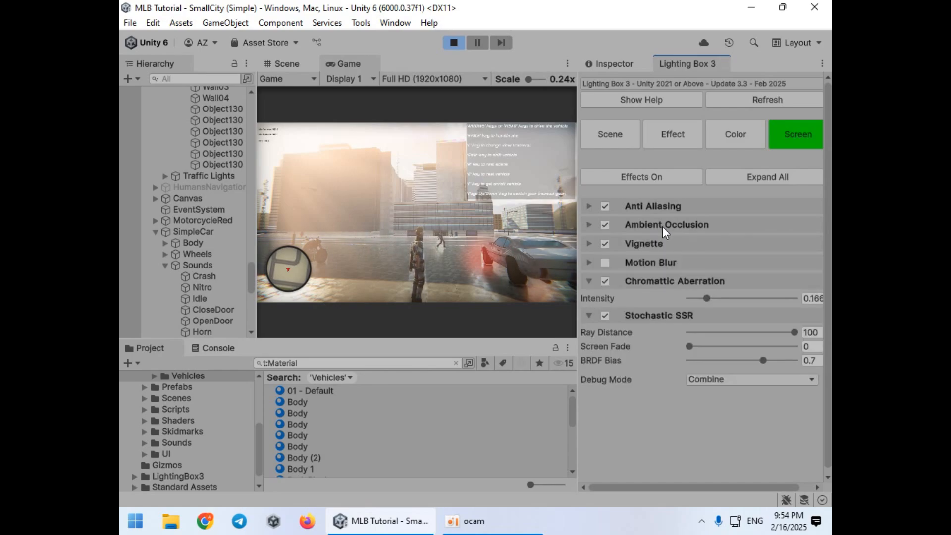
left_click(652, 281)
left_click(646, 300)
Step: Maximize the running game and drive the car through the city streets to examine the lighting, reflections and sun shafts
left_click(473, 242)
key("w")
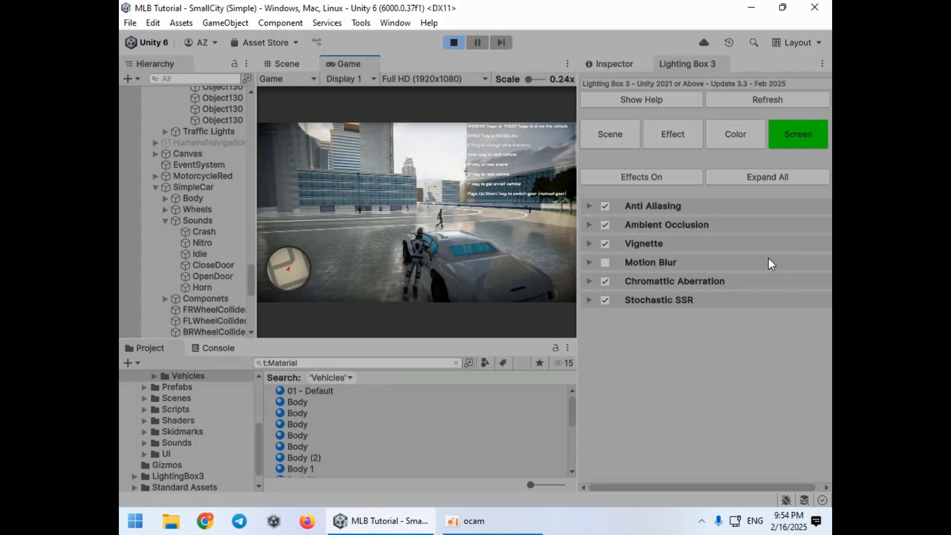
double_click(358, 63)
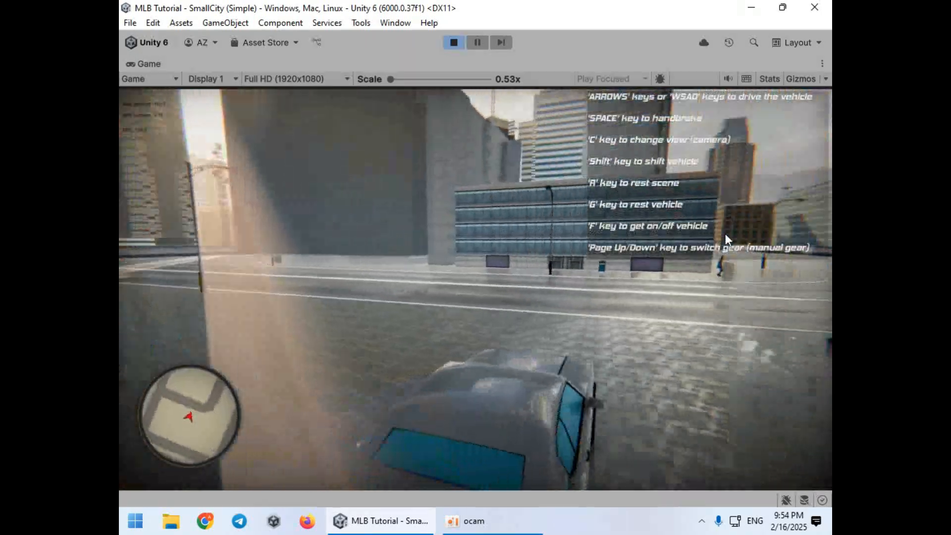
key("d")
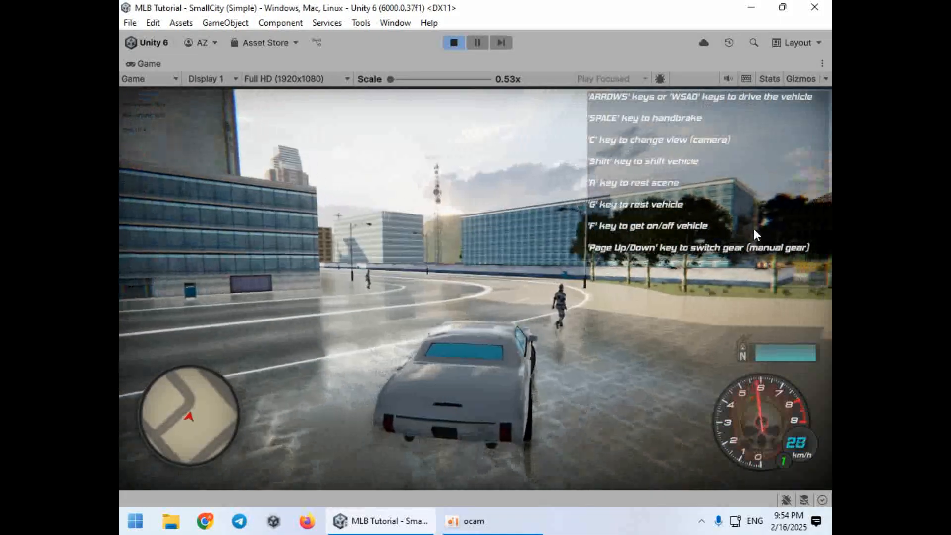
key("a")
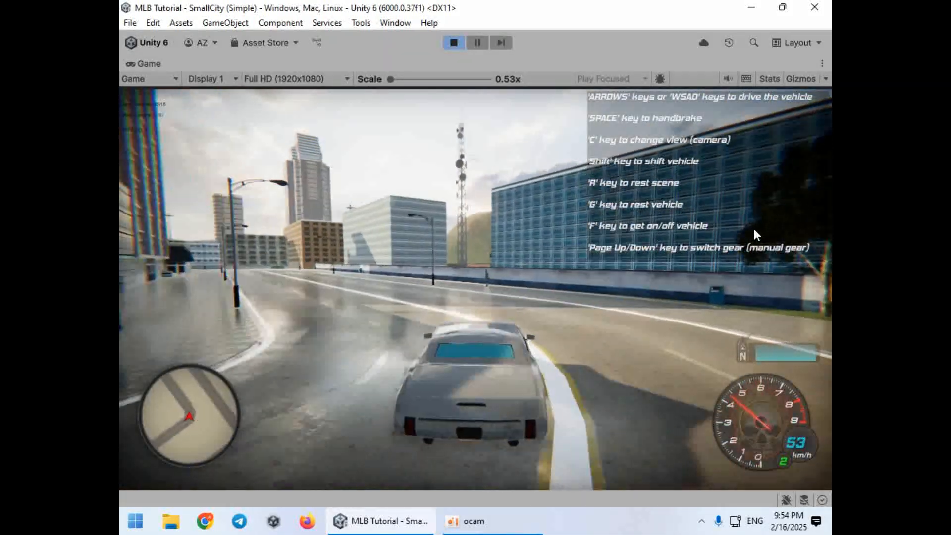
key("d")
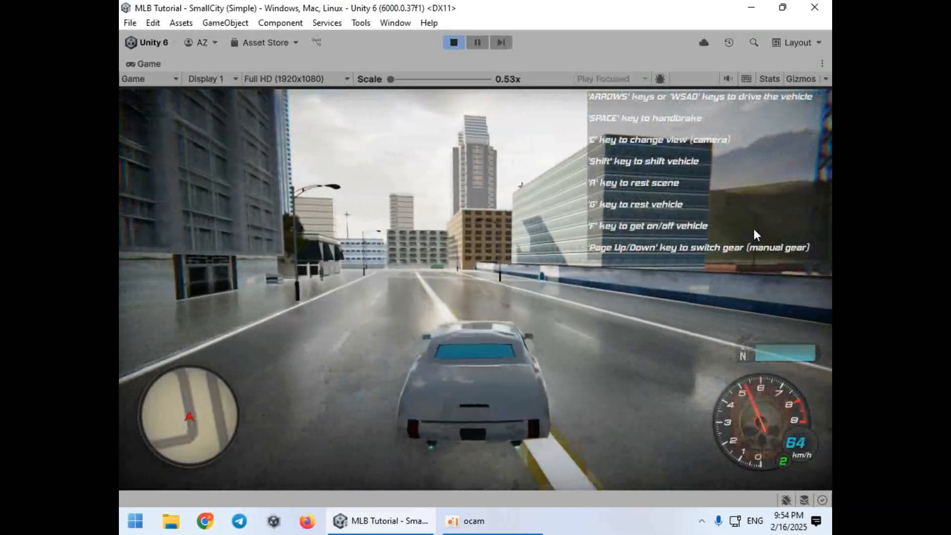
key("shift")
key("a")
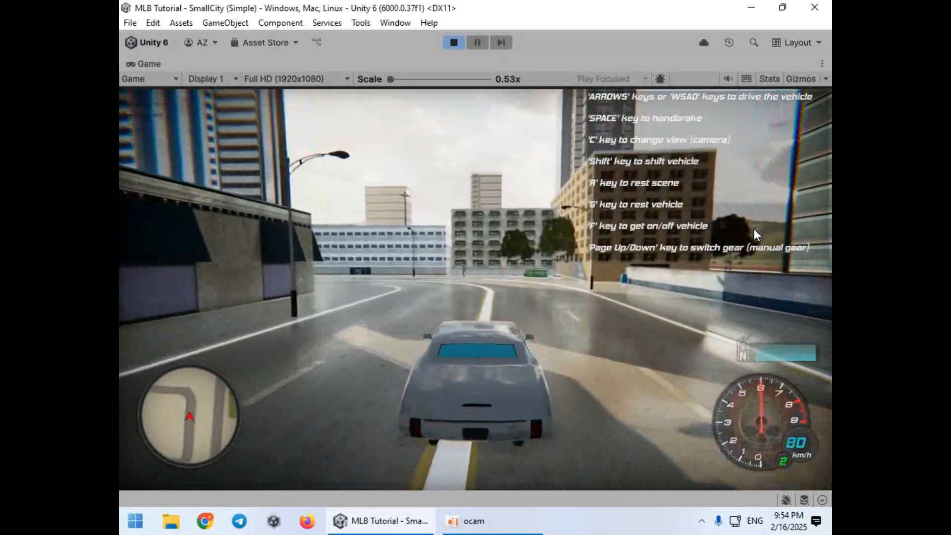
key("a")
key("a")
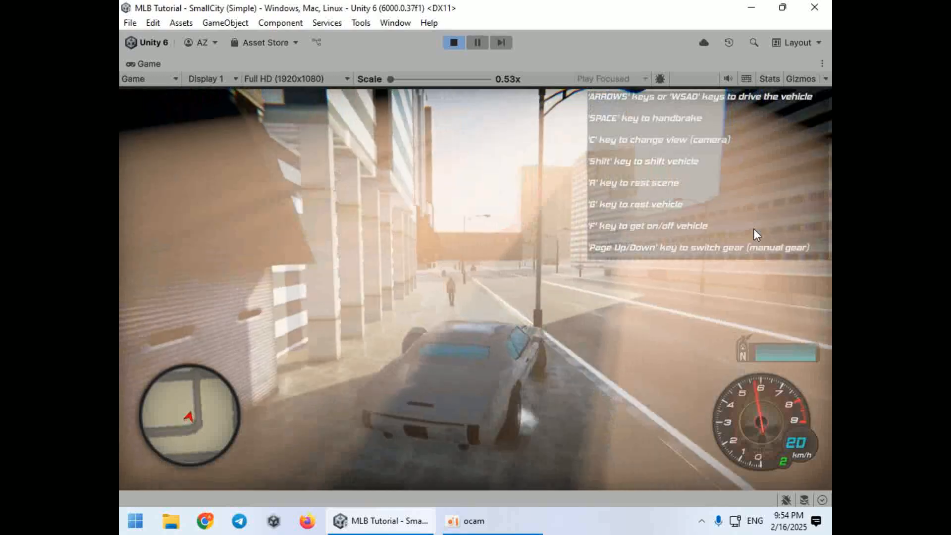
key("s")
key("w")
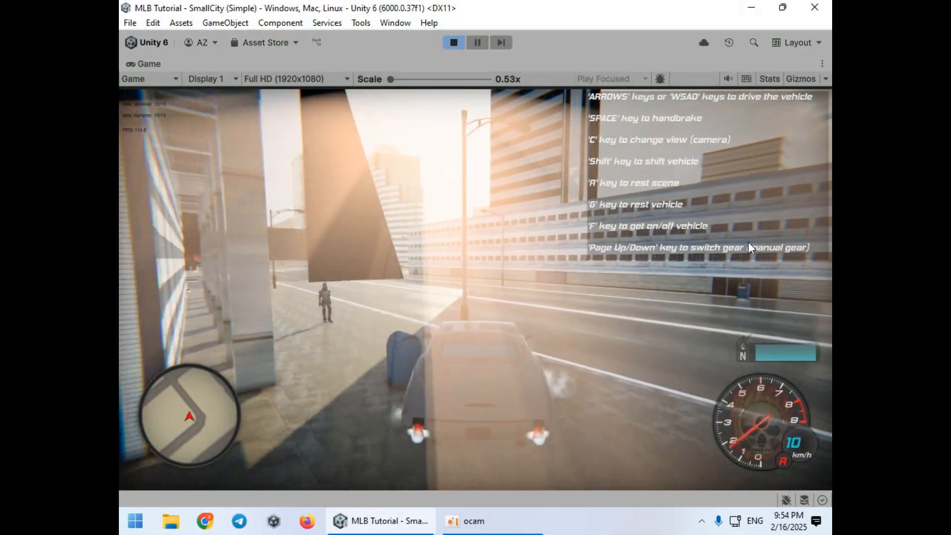
key("w")
key("d")
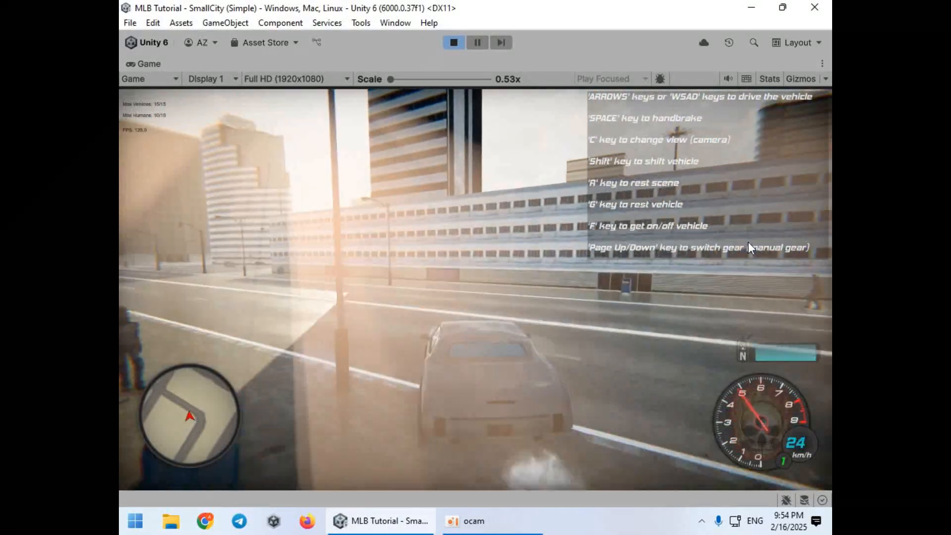
key("w")
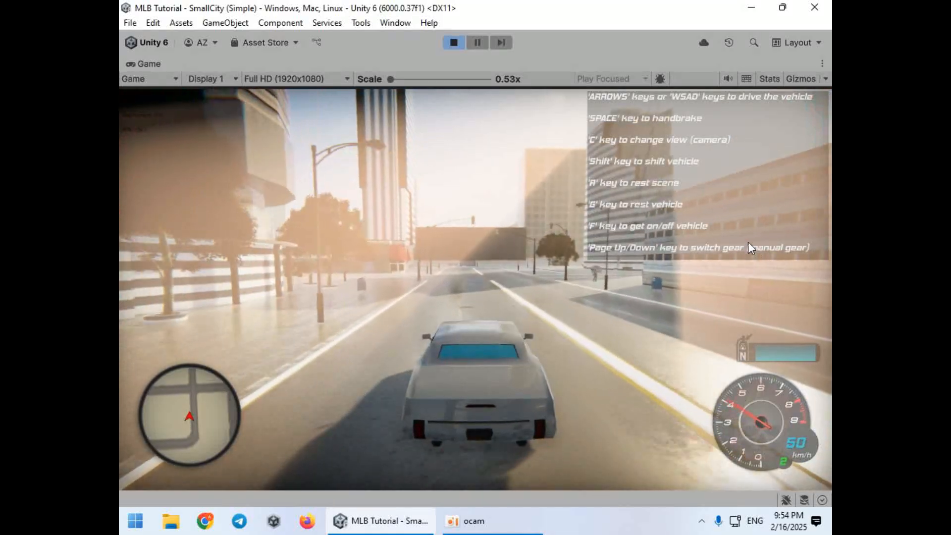
key("a")
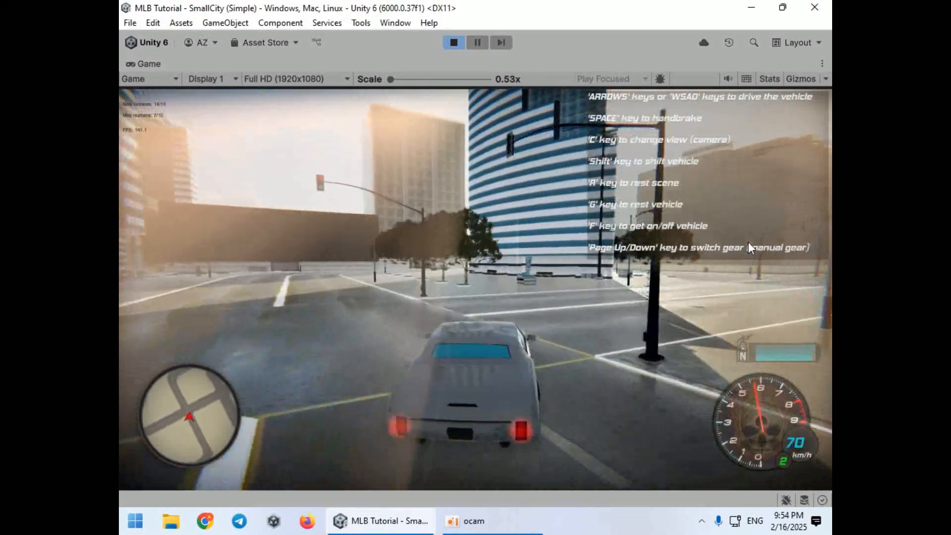
key("w")
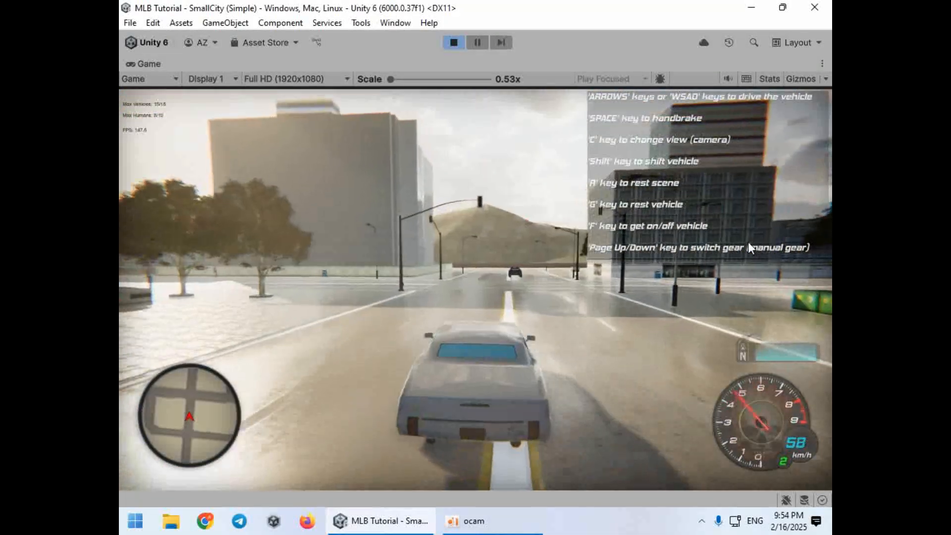
key("w")
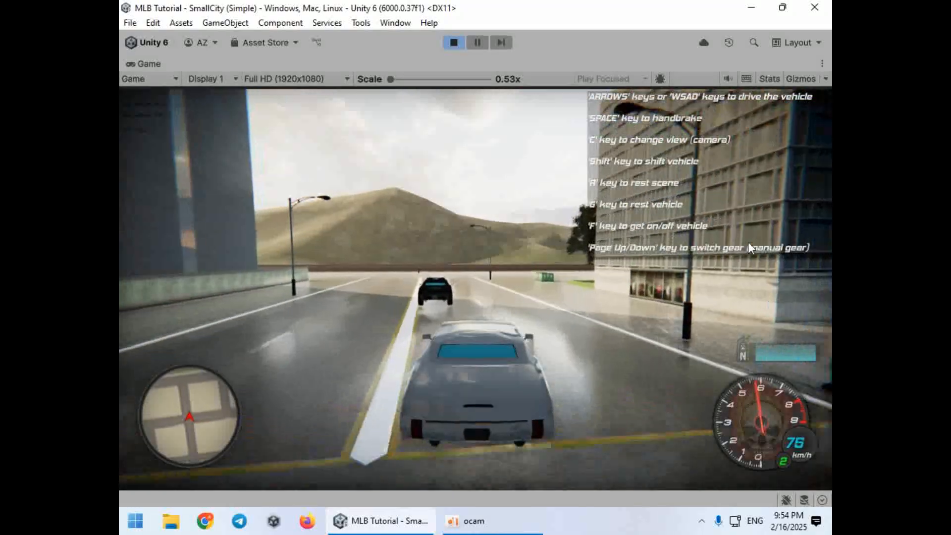
key("s")
key("a")
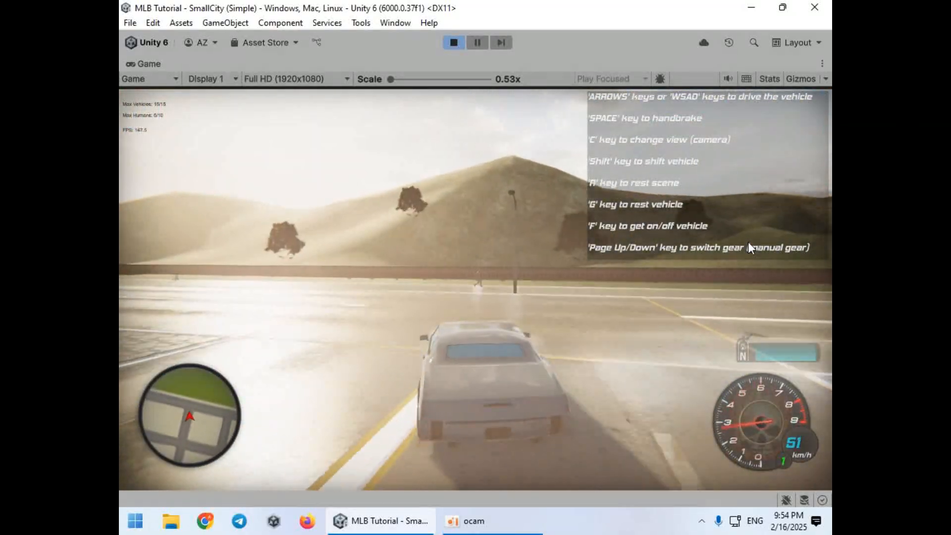
key("w")
key("a")
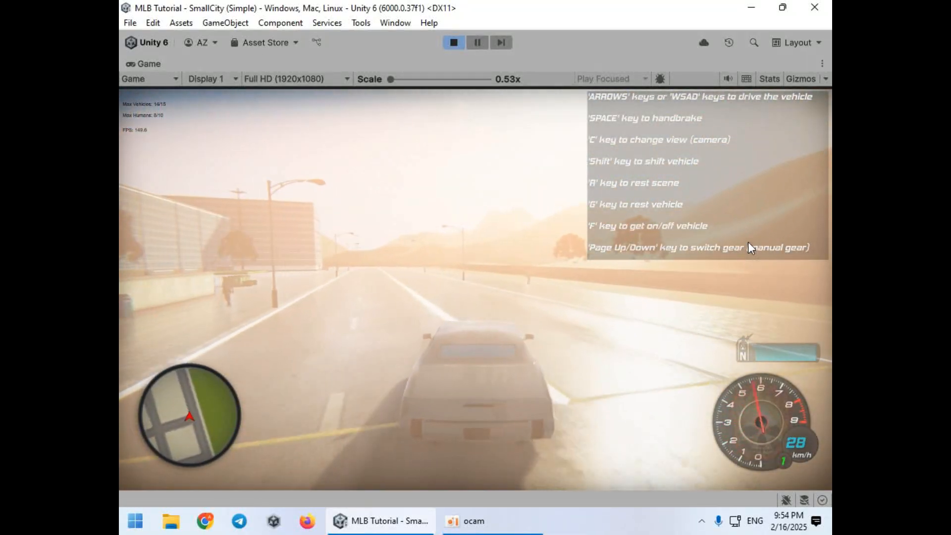
key("a")
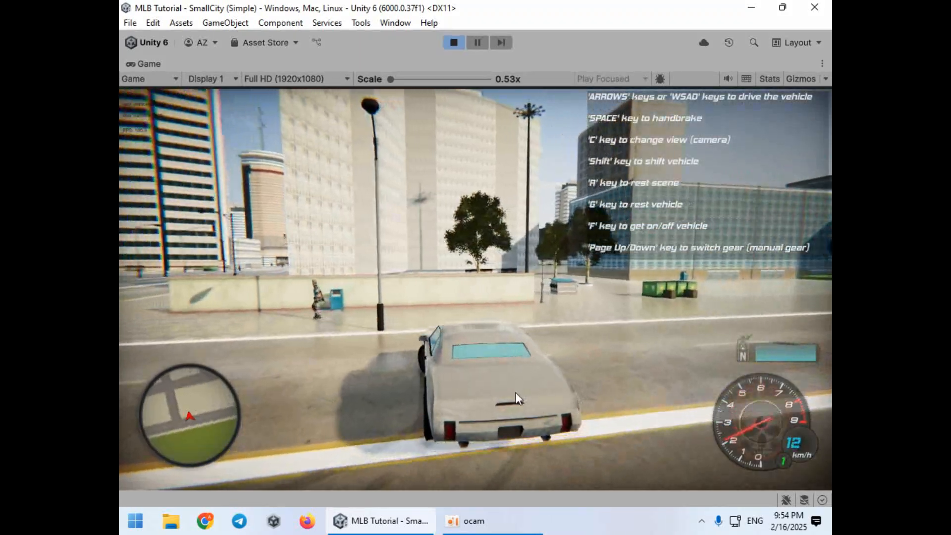
left_click(465, 524)
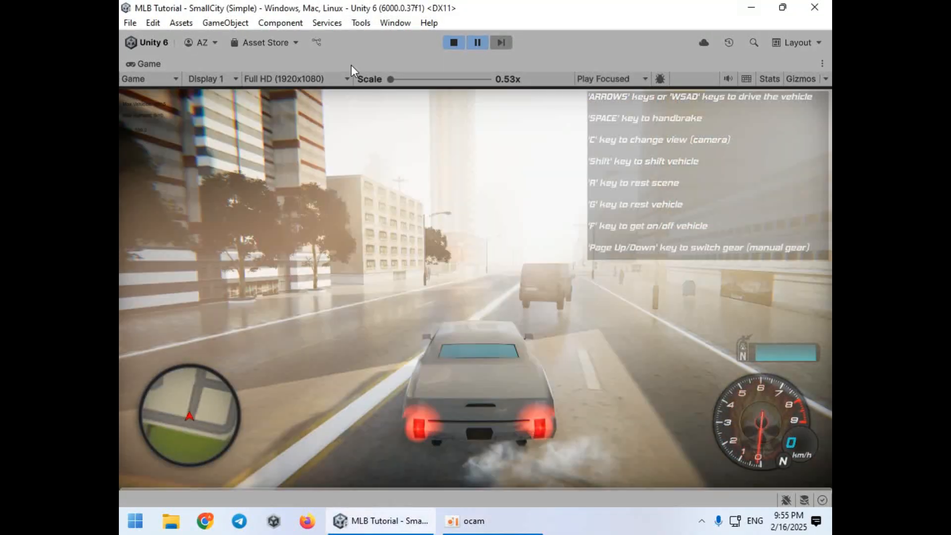
Step: Restore the editor layout, set the time scale to 0 in the project settings and unpause the game
key("shift+space")
left_click(151, 22)
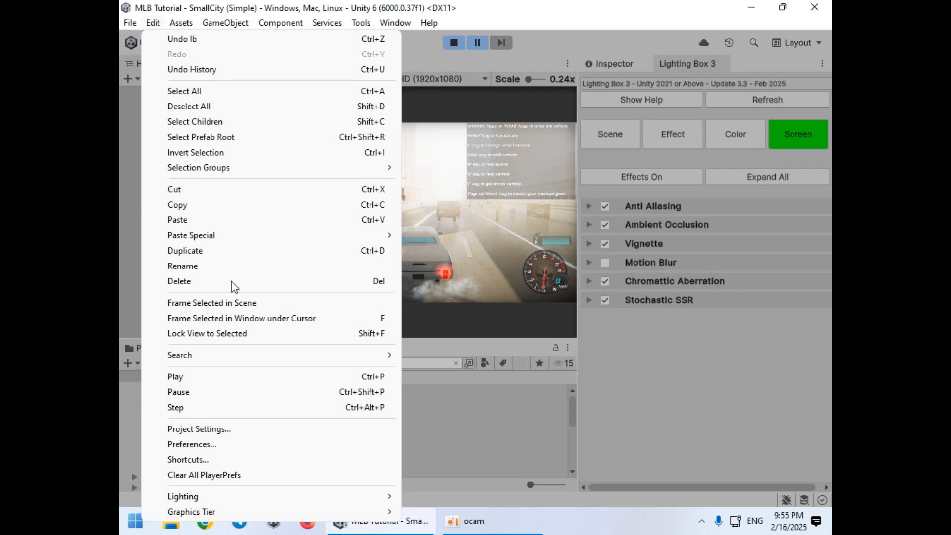
left_click(196, 427)
left_click(153, 289)
left_click(472, 117)
type("0")
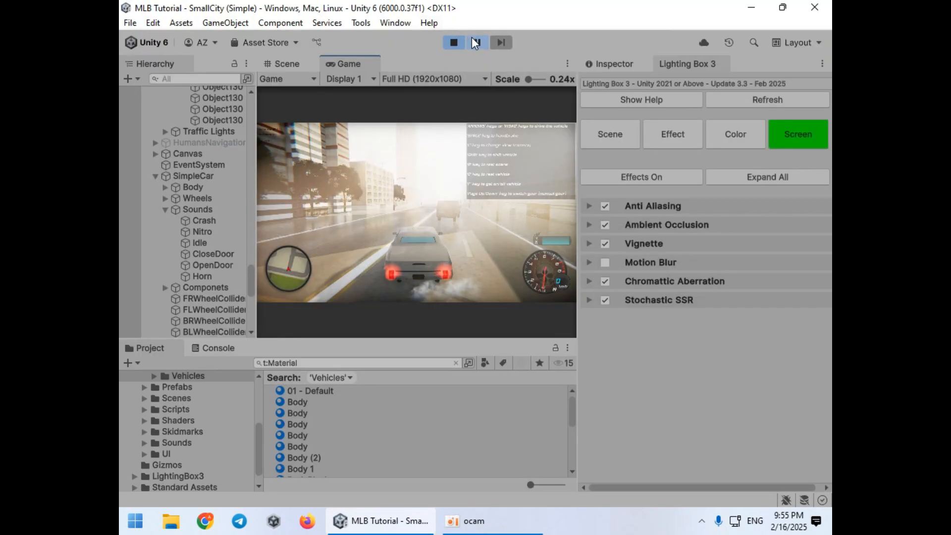
Step: Darken the scene's ambient color to a neutral dark gray
left_click(713, 138)
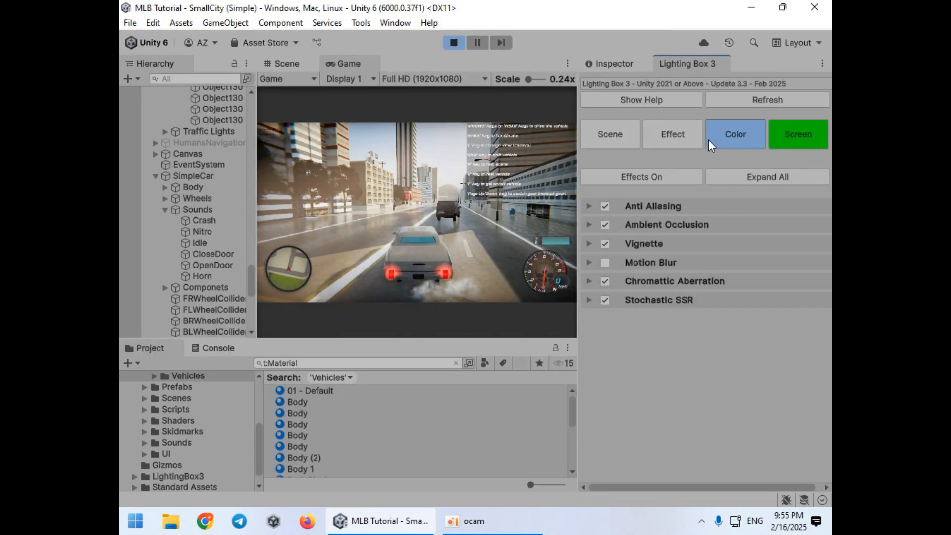
left_click(628, 145)
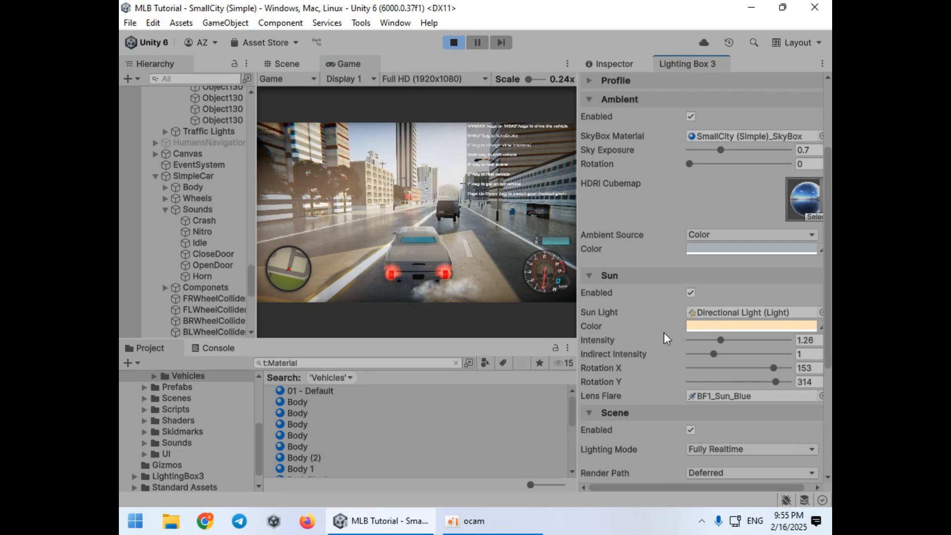
left_click(705, 248)
mouse_move(718, 286)
left_mouse_down()
mouse_move(713, 313)
mouse_move(718, 289)
mouse_move(701, 304)
mouse_move(700, 296)
left_mouse_up()
left_click(610, 220)
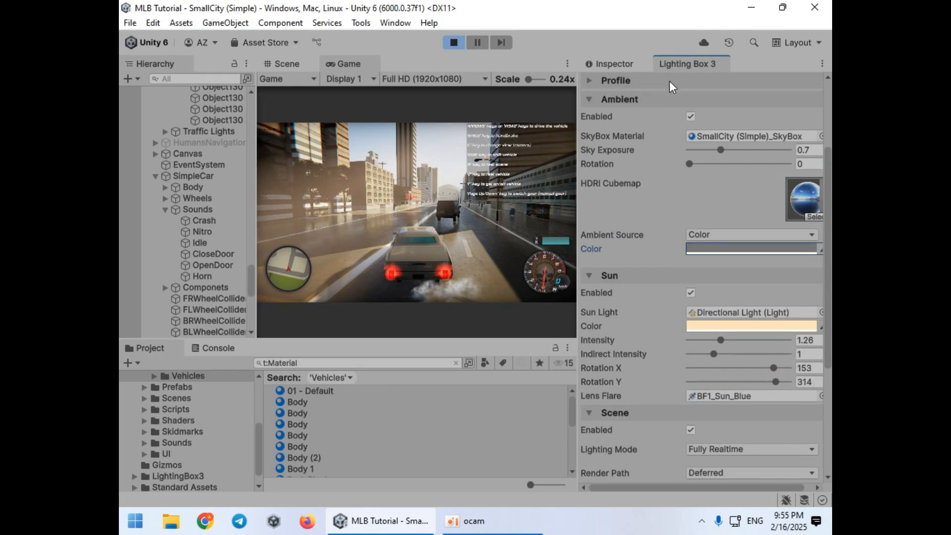
Step: Retune the color grading's lift and gamma colors to give the image a dark green tint (274B2B)
scroll(661, 94, "up", 3)
left_click(735, 134)
left_click(712, 363)
left_click(748, 286)
left_click_drag(682, 326, 683, 337)
left_click(657, 329)
left_click(727, 350)
left_click(747, 278)
left_click(704, 240)
mouse_move(746, 302)
left_mouse_down()
mouse_move(748, 319)
mouse_move(684, 328)
mouse_move(772, 311)
mouse_move(763, 310)
left_mouse_up()
left_click(612, 382)
left_click_drag(703, 326, 745, 307)
left_click(718, 347)
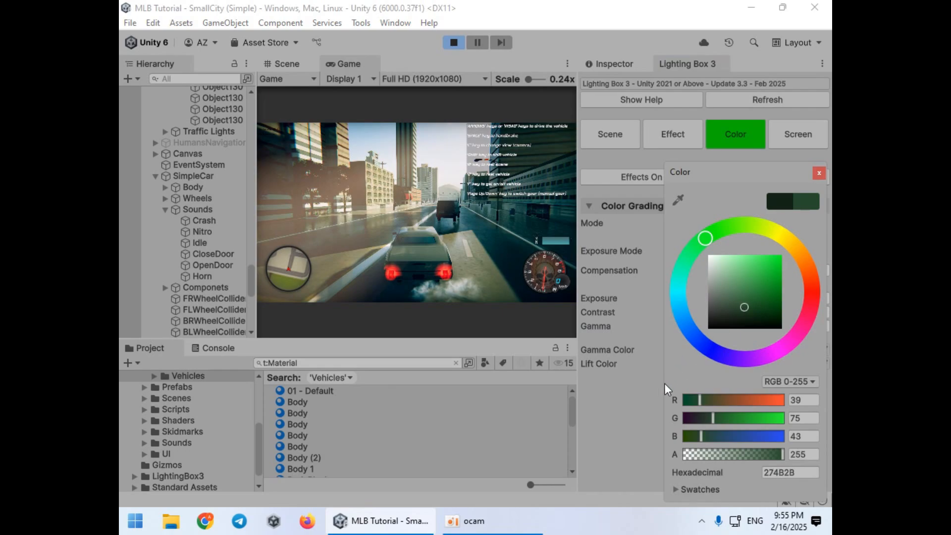
left_click(628, 425)
Step: Raise the global fog's height density to about 0.019 and change the fog color to a pale warm tone
left_click(658, 130)
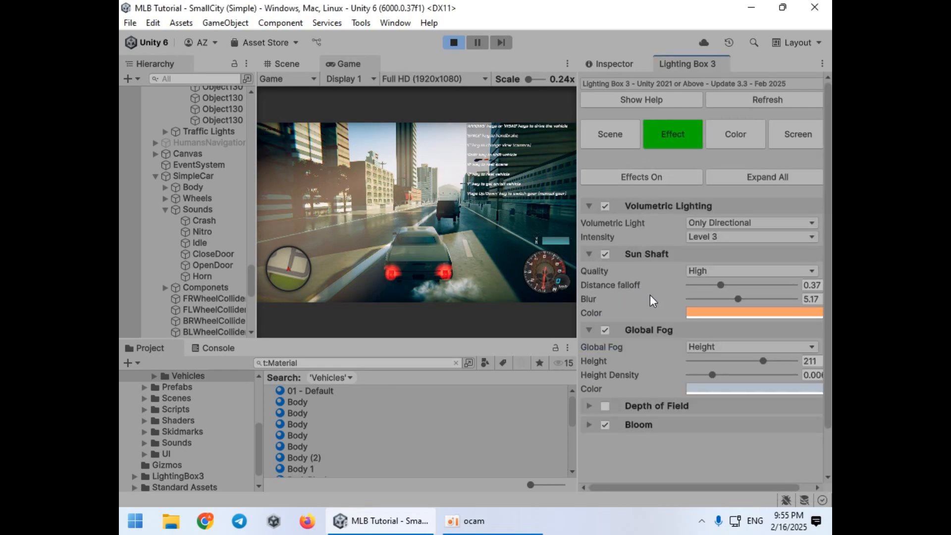
left_click_drag(713, 372, 758, 366)
left_click(745, 391)
left_click_drag(798, 257, 811, 265)
left_click(380, 153)
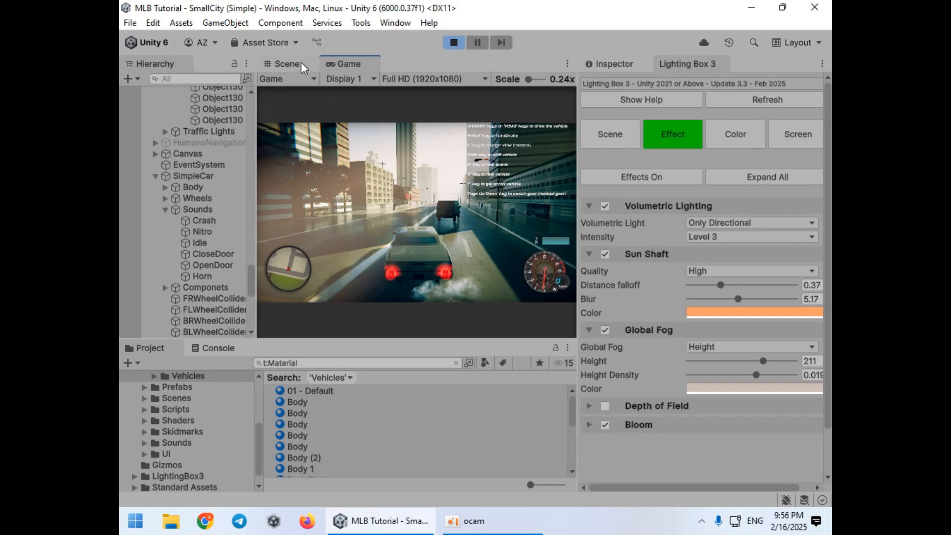
Step: Select the street in the Scene view and try adjusting the smoothness of its Texture 02 material
left_click(287, 63)
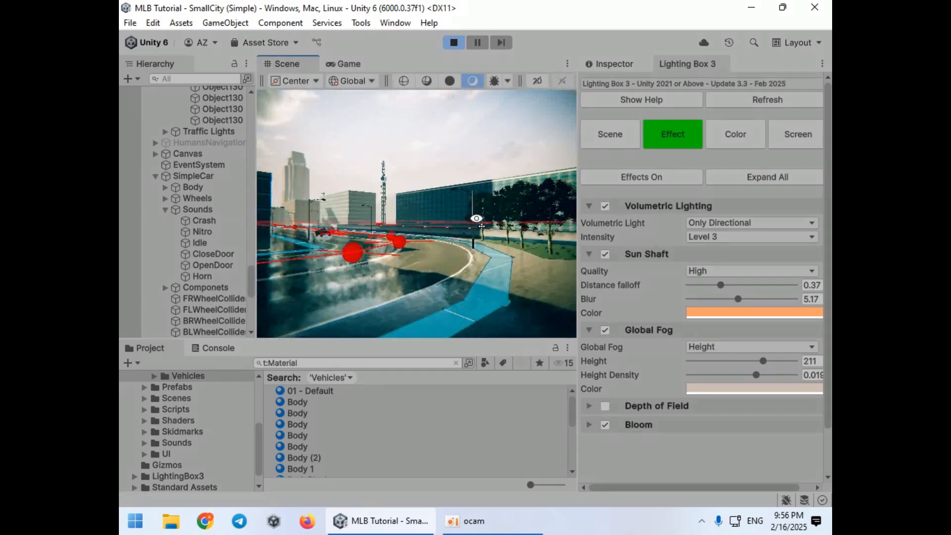
left_click(430, 249)
left_click(343, 64)
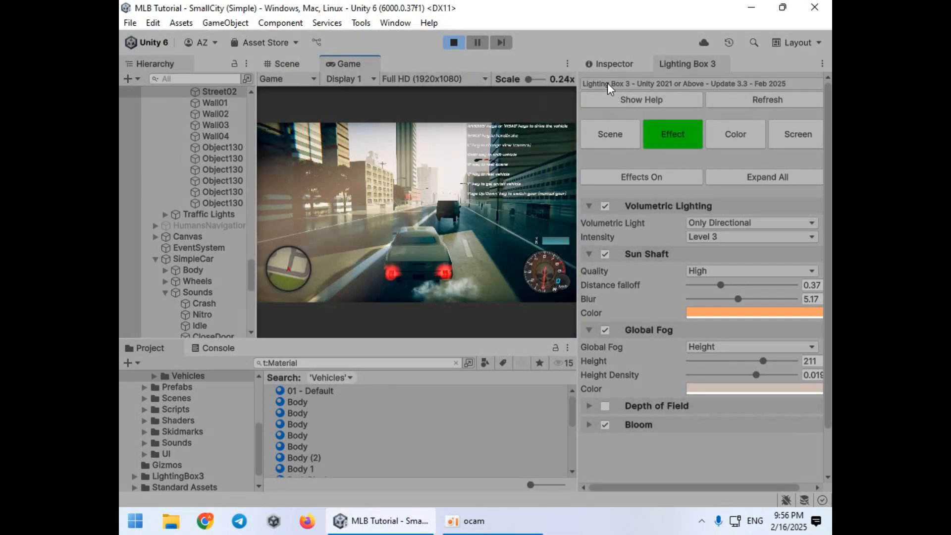
left_click(615, 64)
scroll(638, 298, "down", 15)
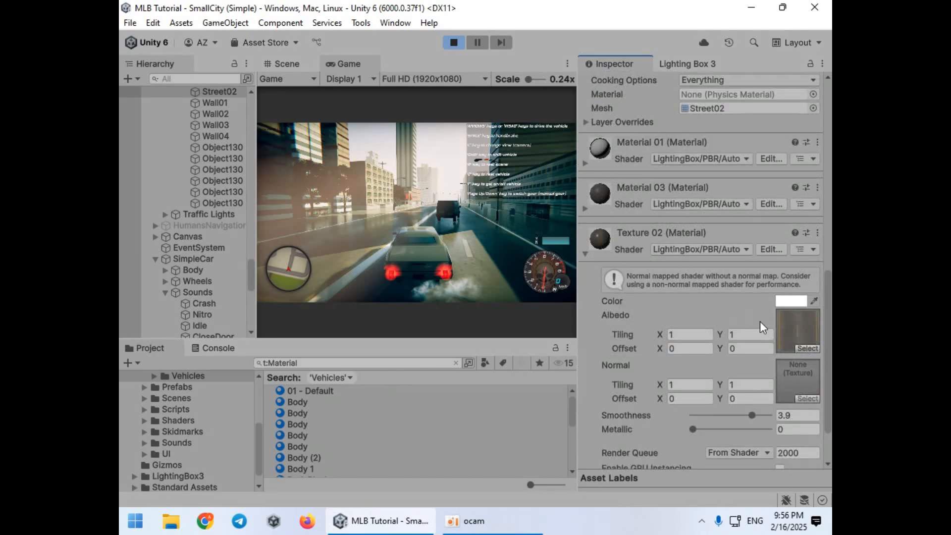
mouse_move(751, 414)
left_mouse_down()
mouse_move(777, 415)
mouse_move(720, 414)
mouse_move(763, 408)
mouse_move(753, 415)
left_mouse_up()
Step: Collapse the SmallCity object in the hierarchy and select Main Camera
scroll(194, 162, "up", 10)
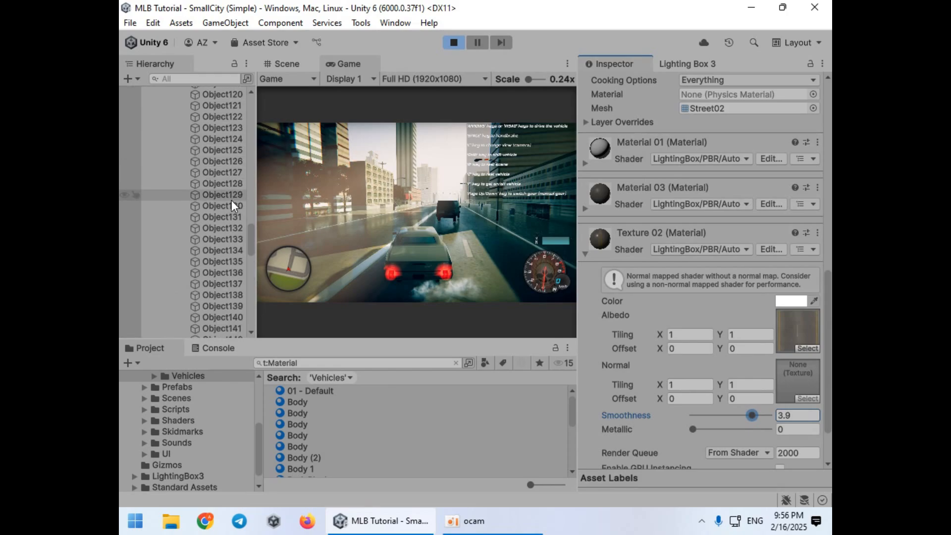
scroll(161, 114, "up", 5)
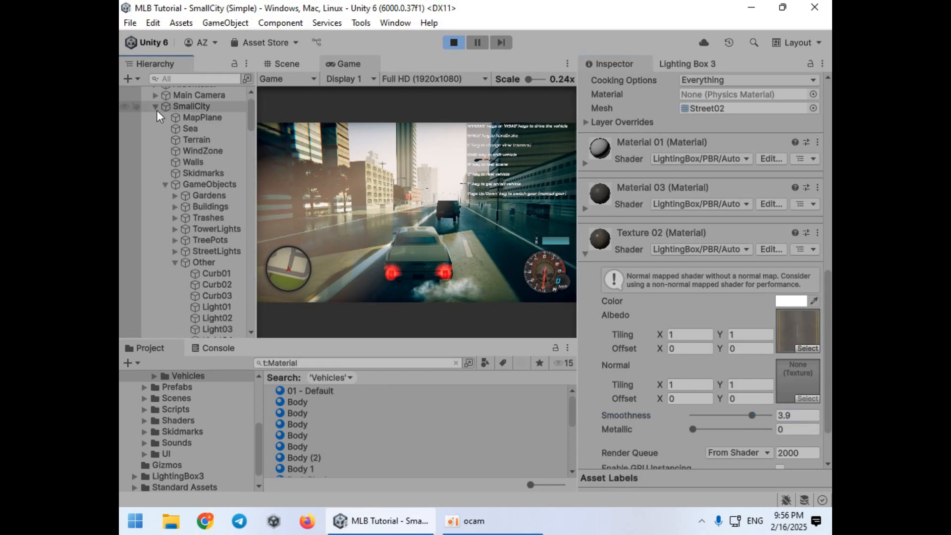
left_click(156, 110)
left_click(201, 112)
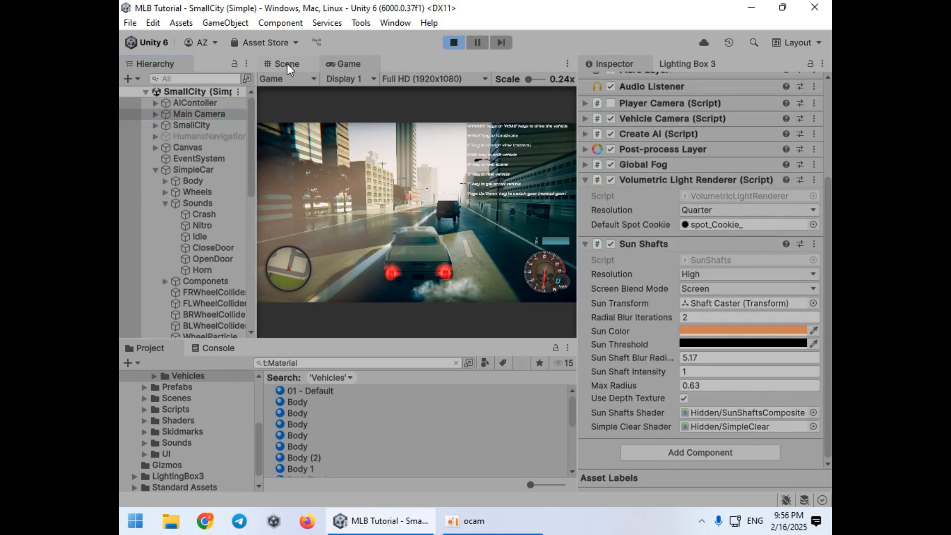
Step: Select the player car's body in the scene and set its Body material color to white
left_click(287, 64)
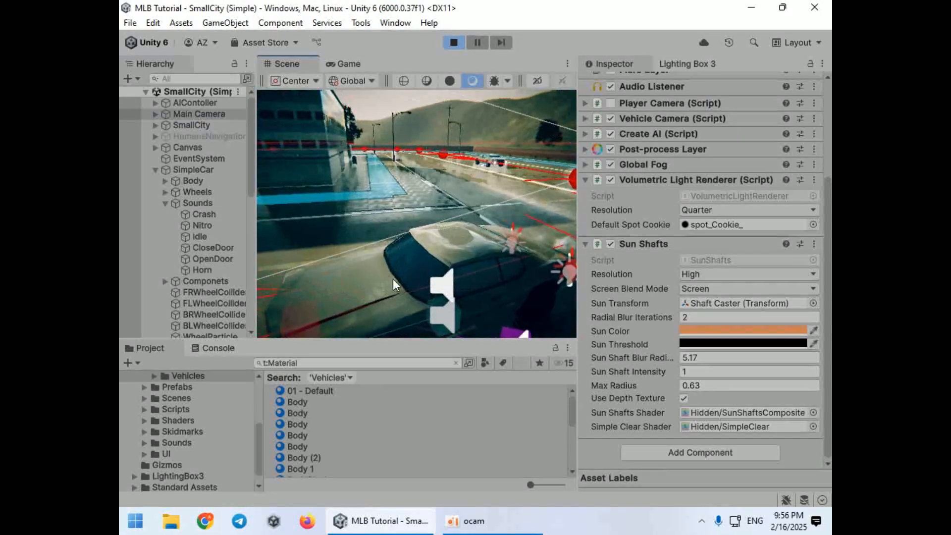
left_click(363, 227)
left_click(347, 63)
scroll(640, 287, "down", 1)
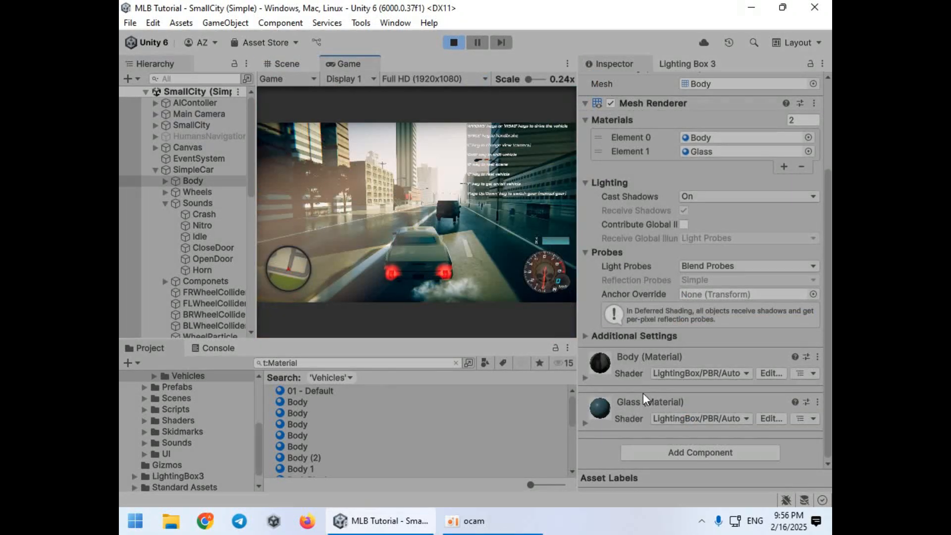
left_click(643, 399)
left_click(635, 367)
scroll(635, 367, "down", 3)
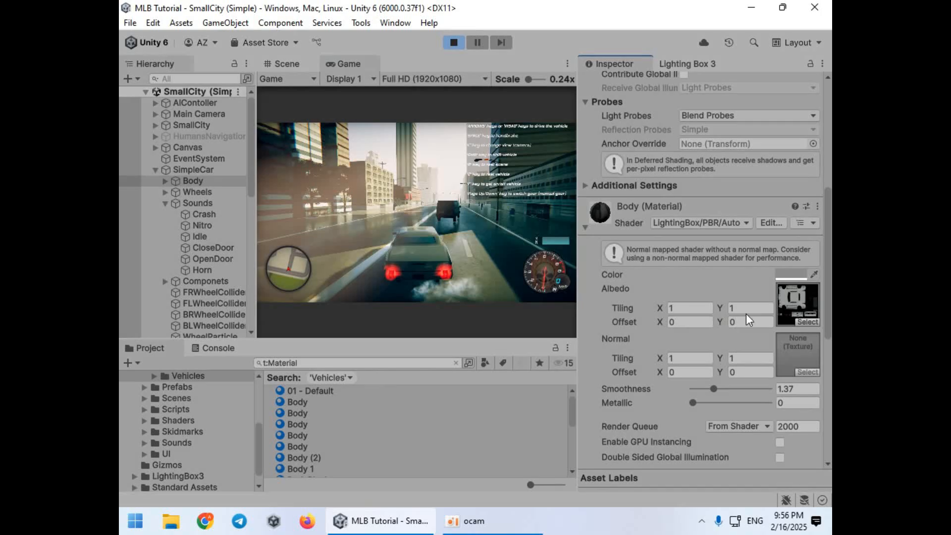
left_click(791, 275)
left_click_drag(729, 285, 445, 216)
left_click(473, 222)
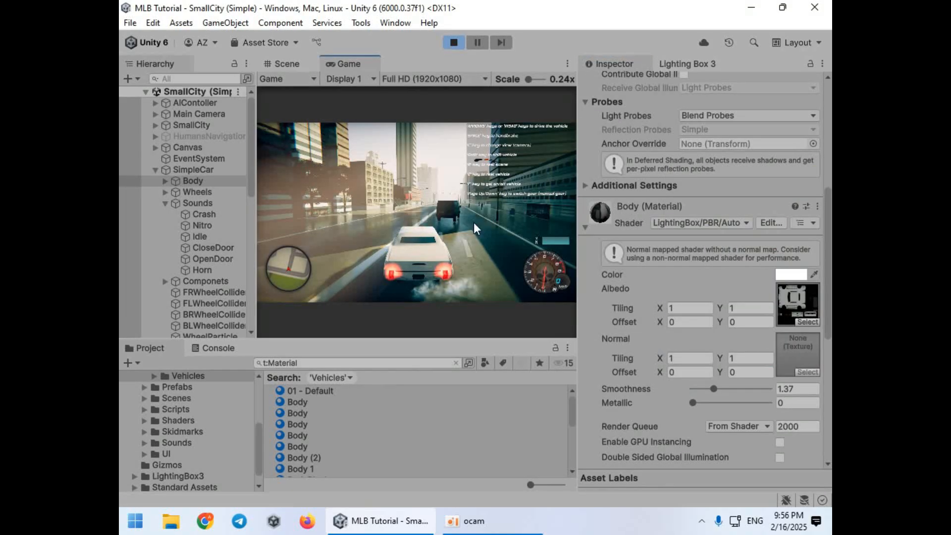
left_click(347, 413)
key("ctrl+a")
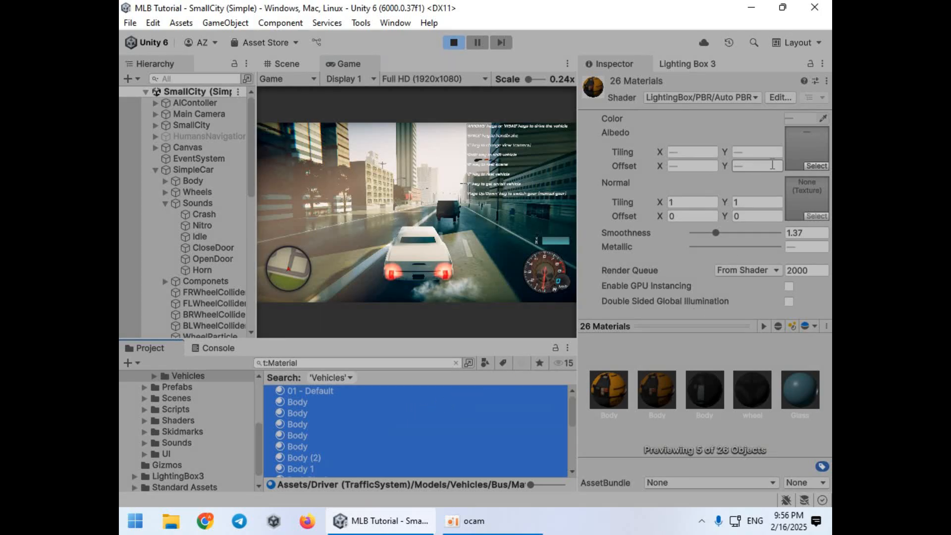
left_click(801, 118)
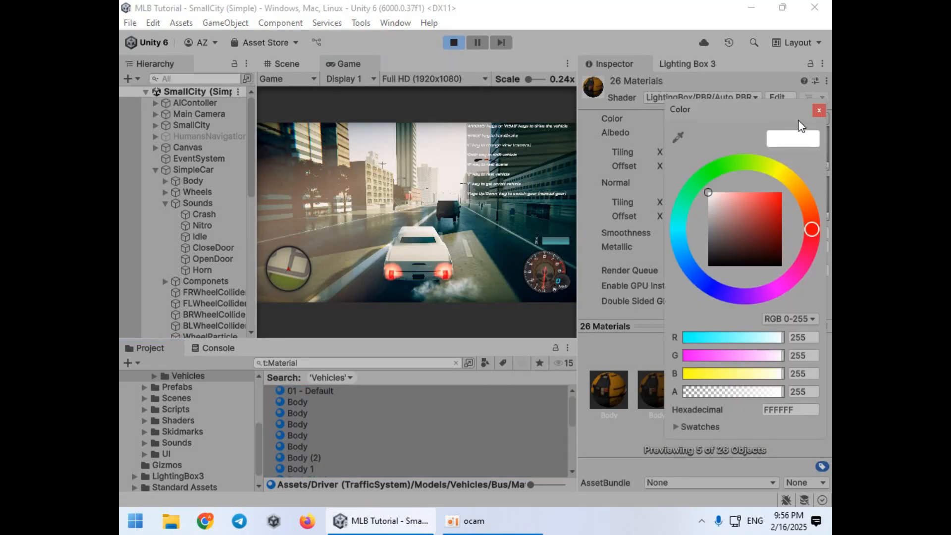
left_click(415, 180)
Step: Reselect the car's body and tune its white Body material with a higher metallic value and a smoothness of 1.23
left_click(285, 65)
left_click(424, 246)
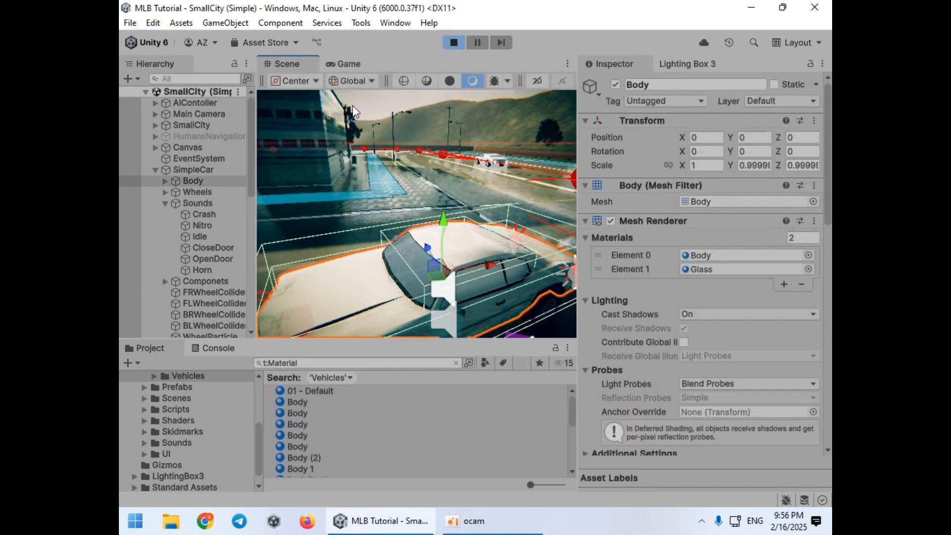
left_click(344, 63)
scroll(625, 298, "down", 10)
left_click(789, 280)
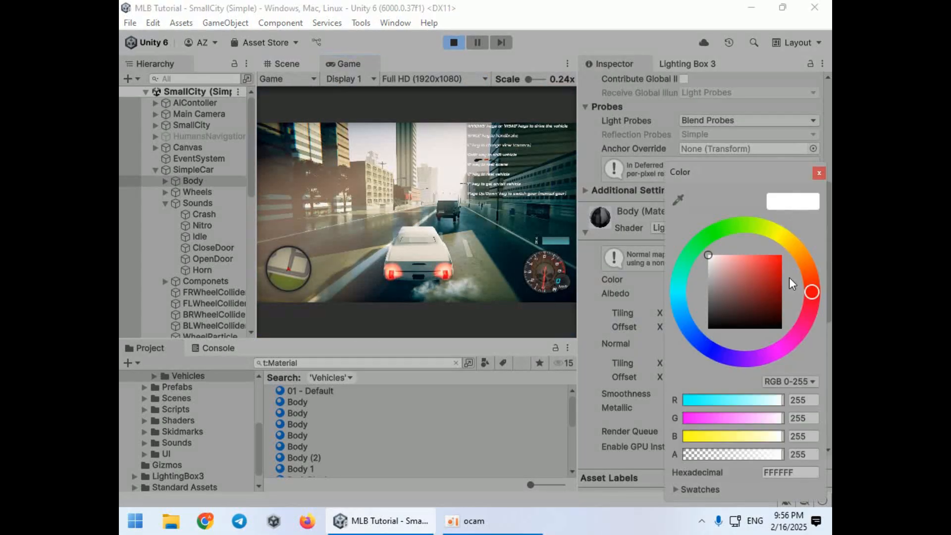
left_click_drag(745, 260, 705, 249)
left_click(538, 273)
left_click_drag(694, 409, 712, 393)
Step: Select the seven vehicle materials from the first Body through Body 1 and set their metallic value to 0.55
left_click(332, 412)
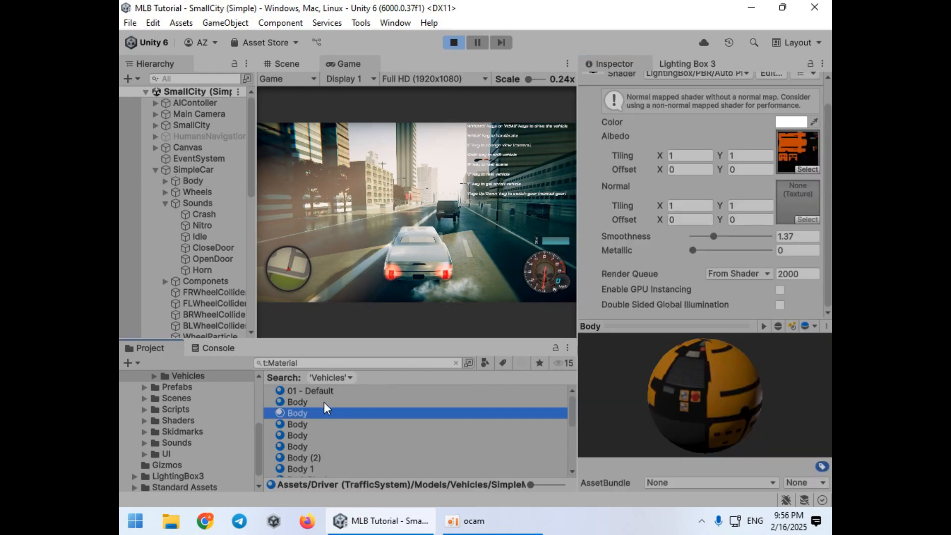
left_click(323, 403)
left_click(313, 450, "shift")
scroll(349, 456, "down", 2)
scroll(333, 431, "up", 2)
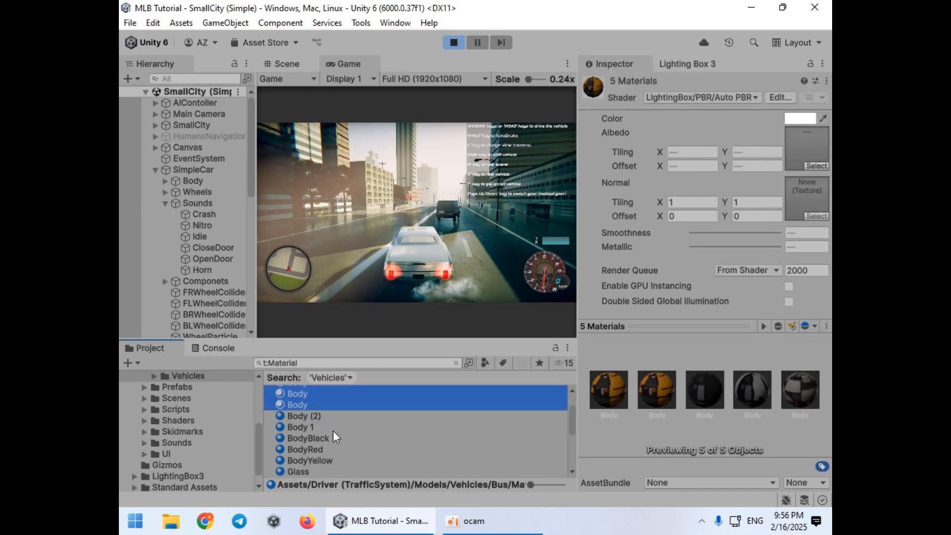
left_click(319, 427, "shift")
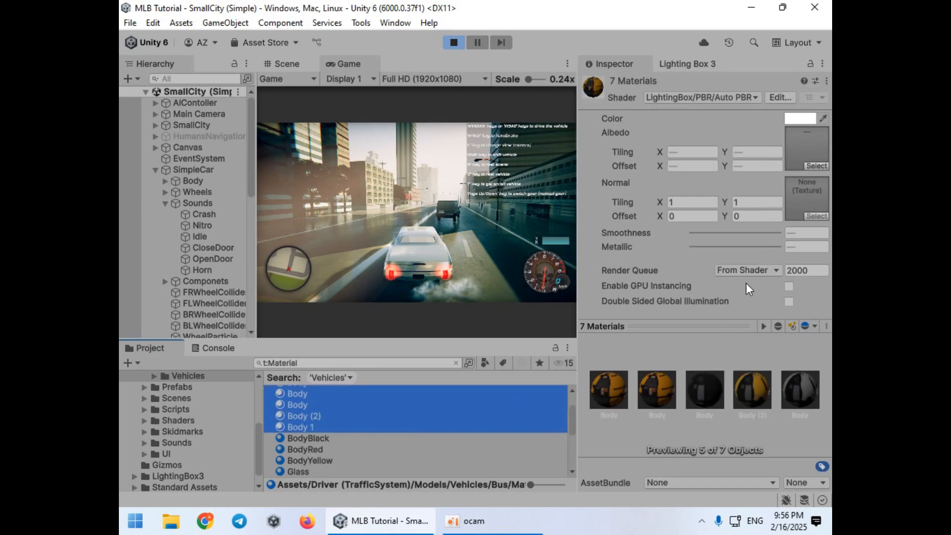
left_click_drag(693, 246, 737, 255)
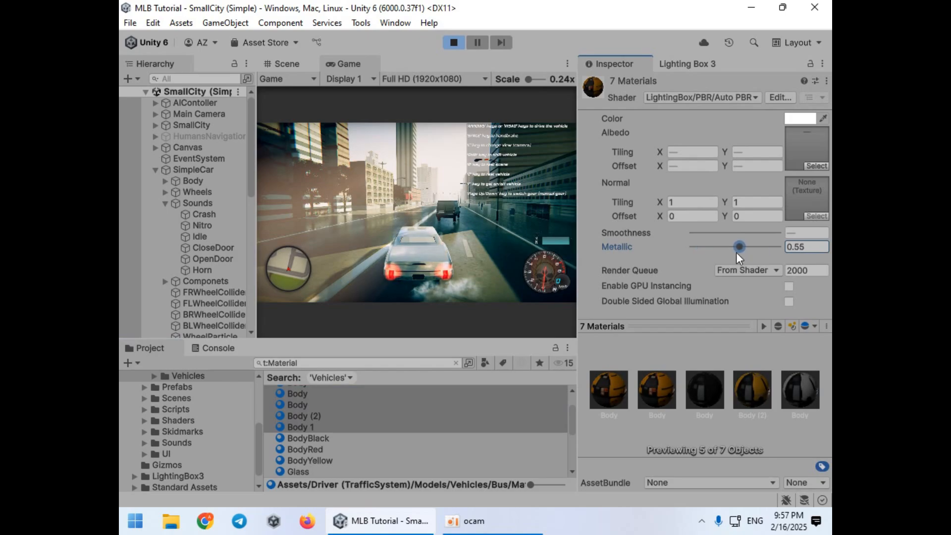
Step: Select the car's body in the scene and change its Body material color to the light gray D9DEDB
left_click(285, 64)
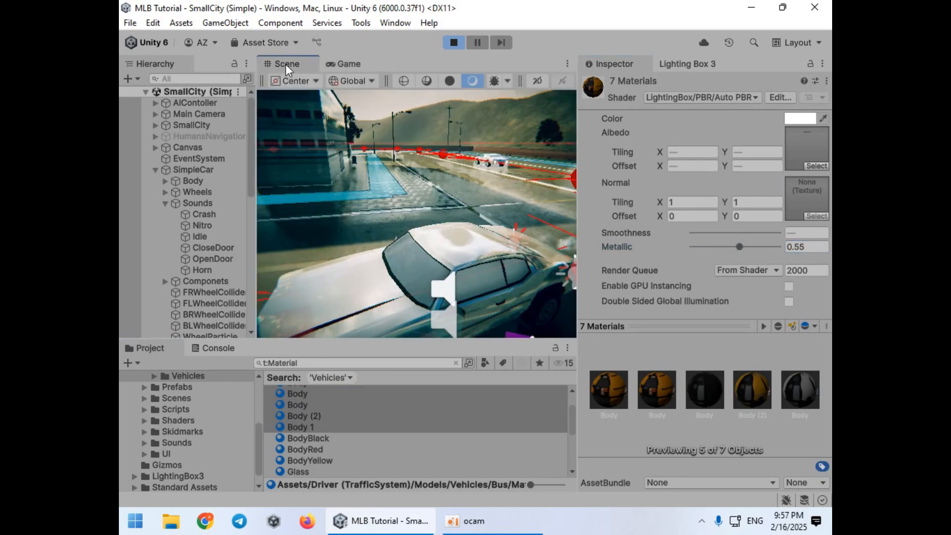
left_click(415, 271)
left_click(352, 61)
scroll(673, 315, "down", 10)
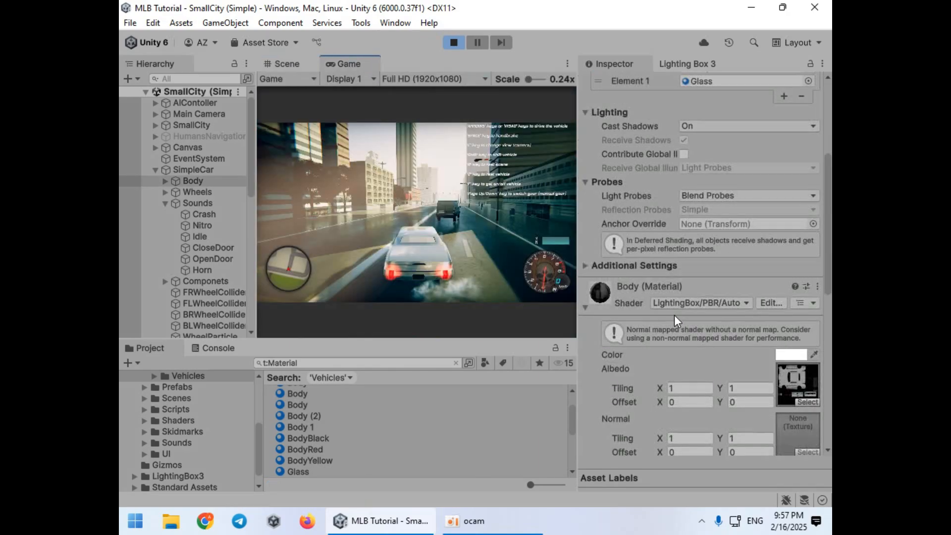
left_click(796, 207)
left_click_drag(751, 267, 748, 244)
left_click(782, 235)
left_click(778, 281)
left_click_drag(777, 281, 628, 204)
mouse_move(706, 258)
left_mouse_down()
mouse_move(714, 287)
mouse_move(710, 264)
left_mouse_up()
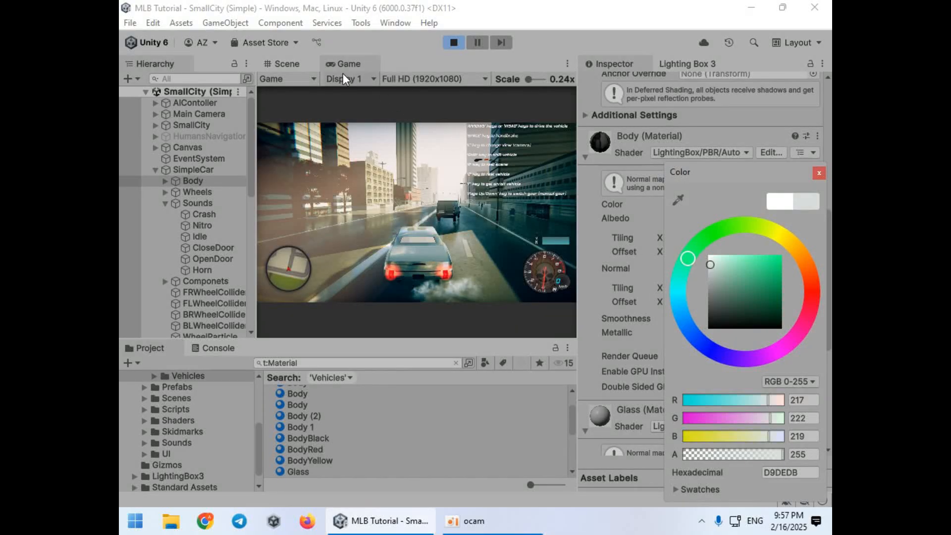
left_click(404, 215)
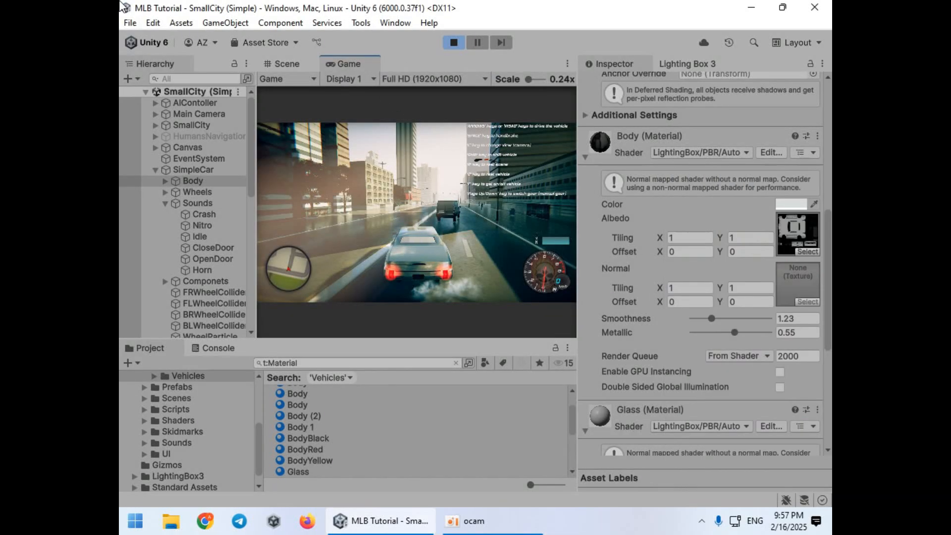
Step: Restore the time scale in the Time project settings so that the game runs again
left_click(153, 22)
left_click(209, 429)
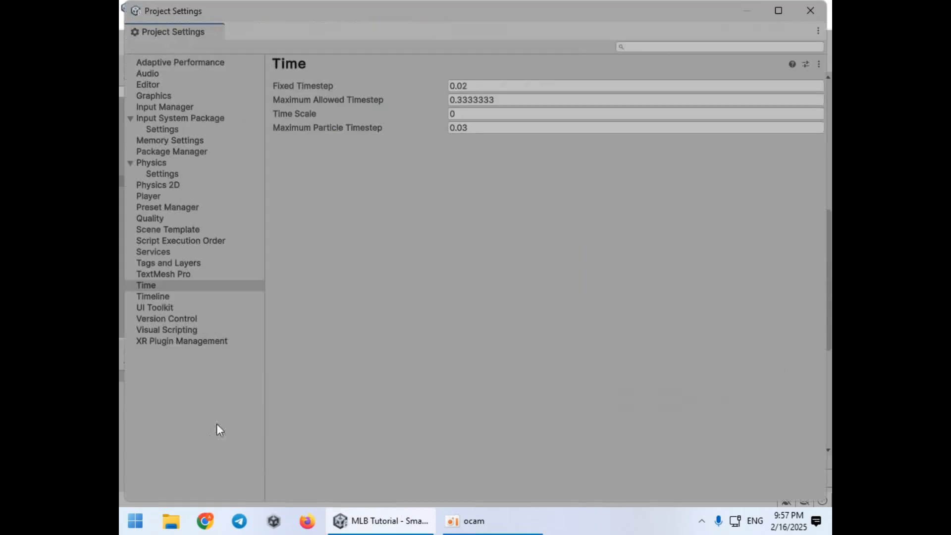
left_click(482, 114)
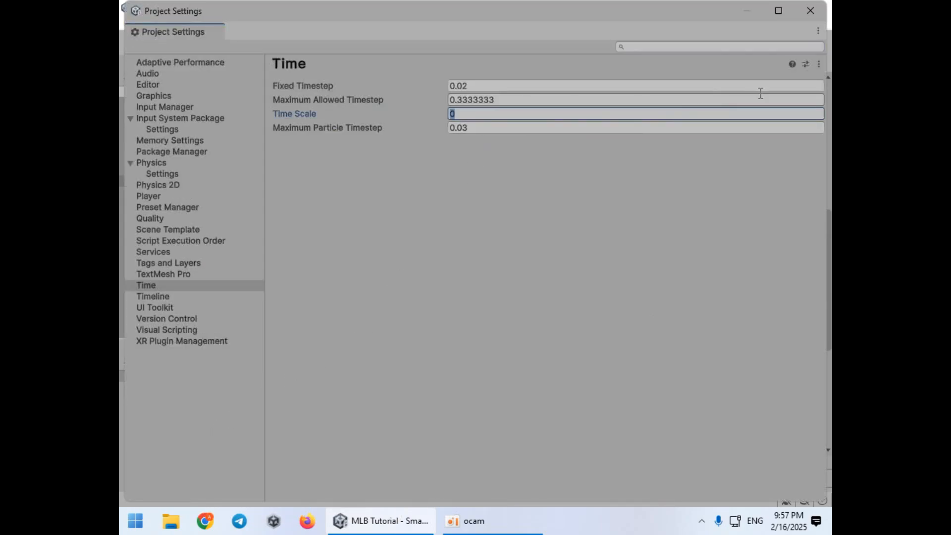
left_click(811, 10)
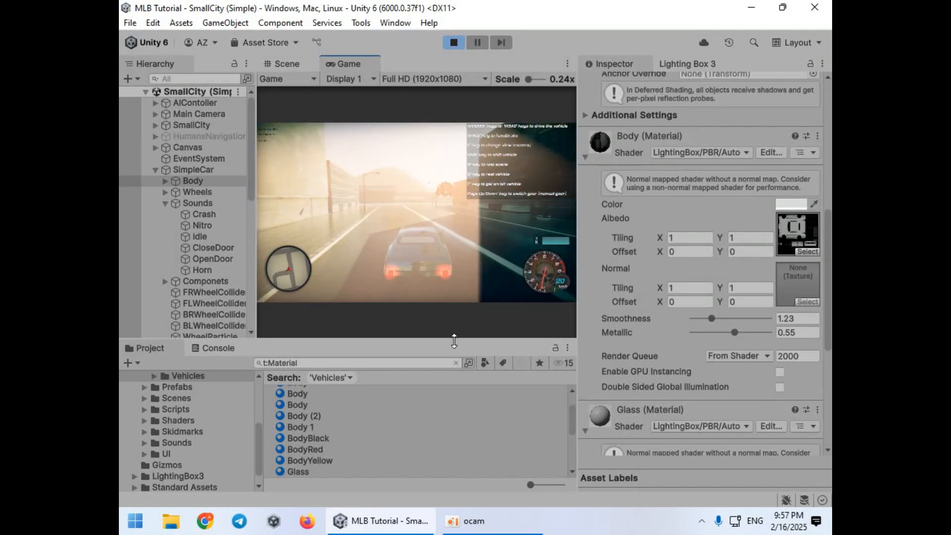
Step: Enlarge the running game view by shrinking the Project area and docking the Hierarchy beside it
left_click_drag(453, 339, 458, 428)
left_click_drag(176, 67, 208, 438)
left_click(337, 351)
Step: Drive the car through the city to examine the fog, sun shafts, color grading and car paint reflections
key("w")
key("a")
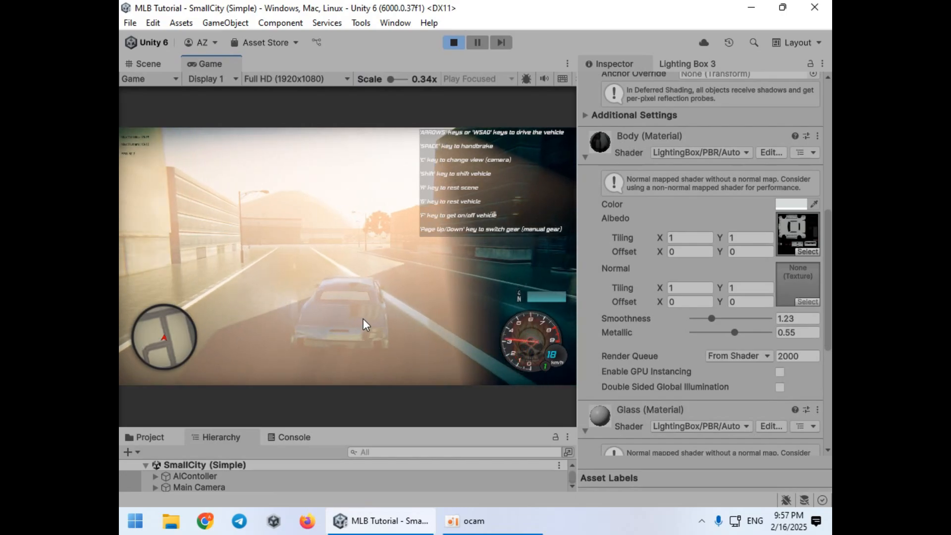
key("d")
key("space")
key("w")
key("a")
key("a")
key("d")
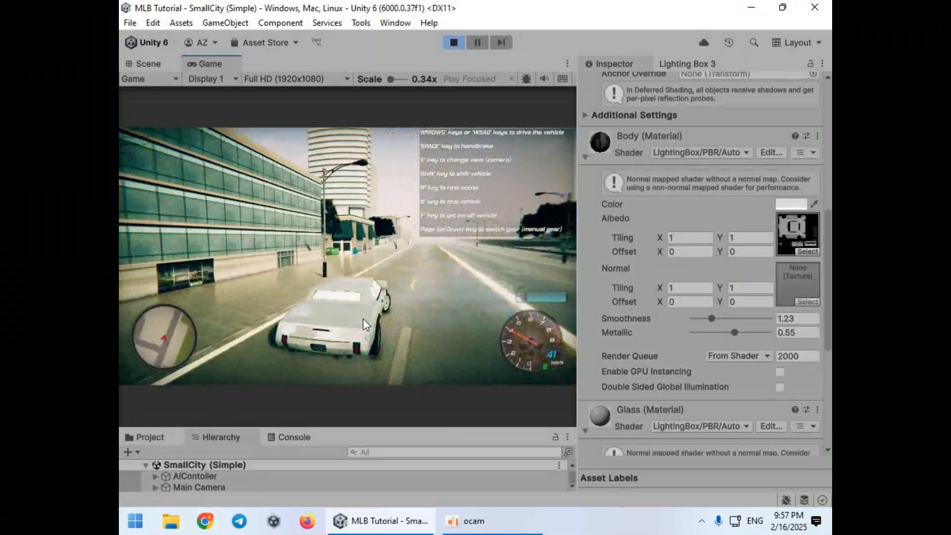
key("w")
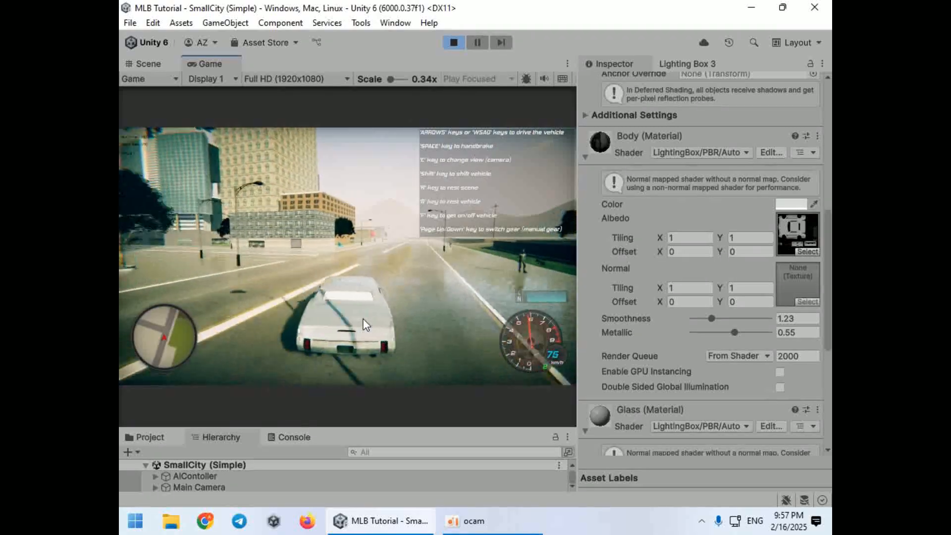
key("s")
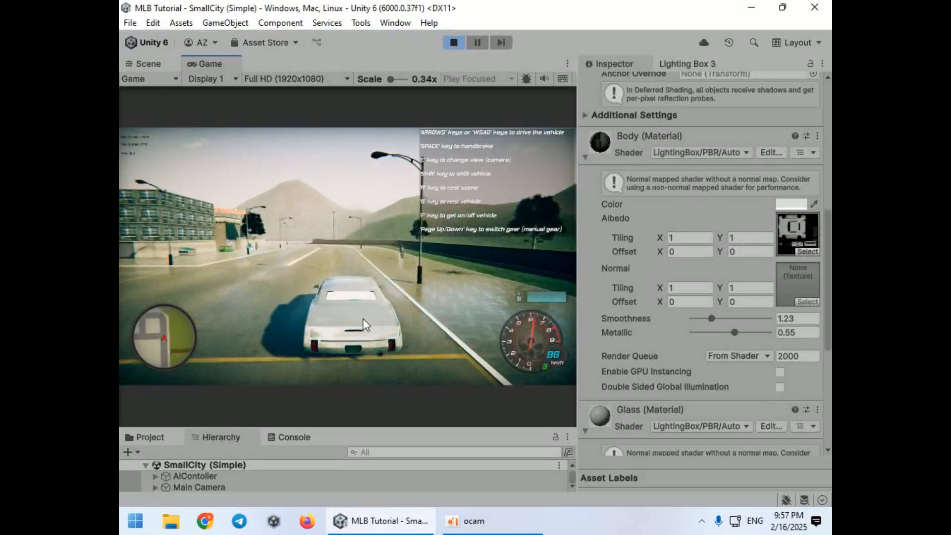
key("a")
key("a")
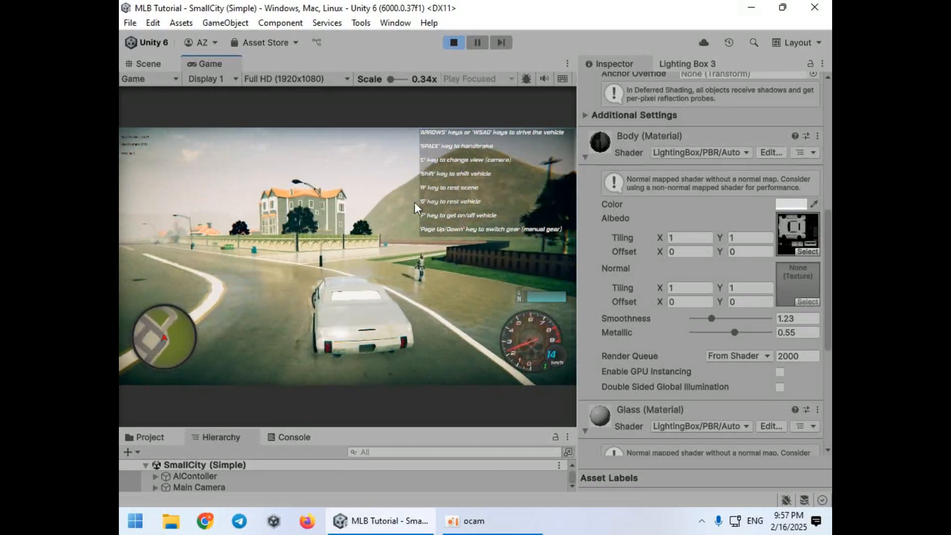
key("w")
key("w")
key("a")
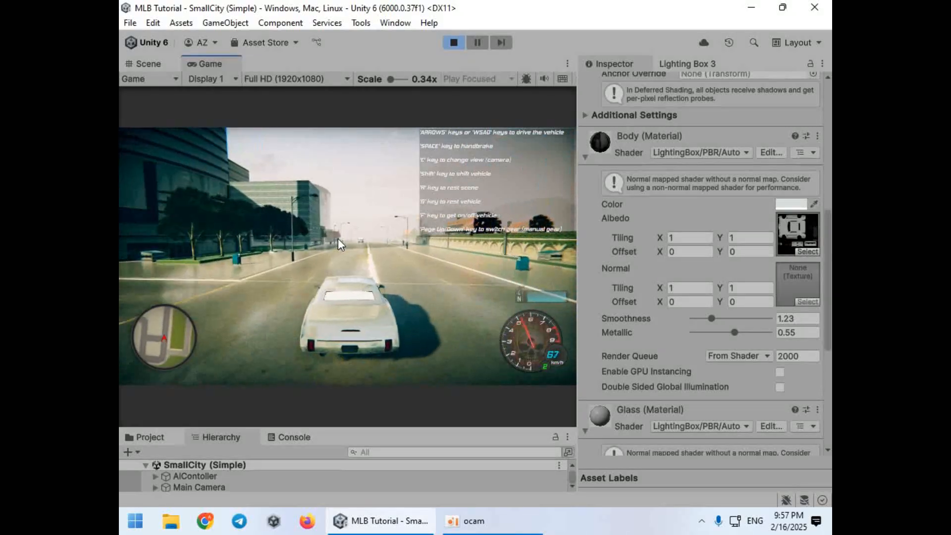
key("w")
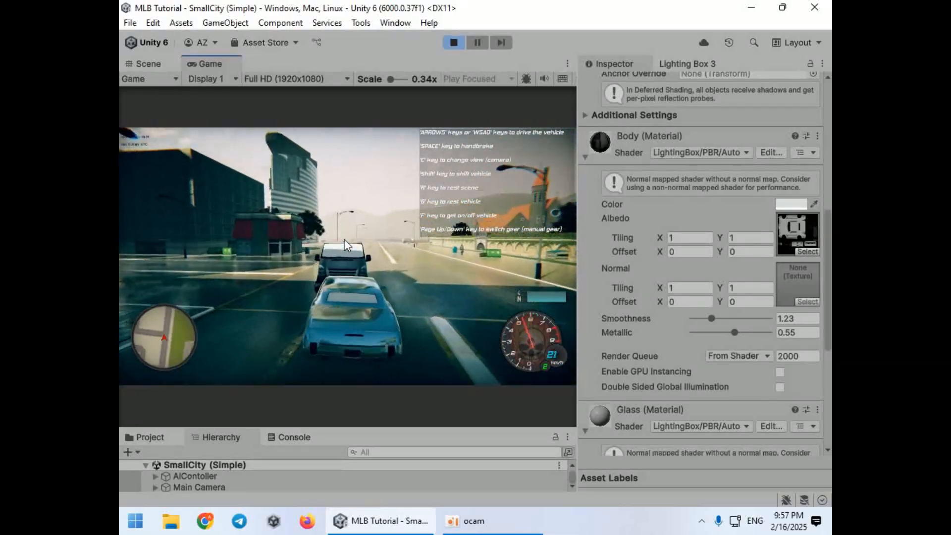
Step: Drive the car onward, turning at the junctions and braking, to check how lighting and reflections change facing toward and away from the sun
key("s")
key("d")
key("w")
key("w")
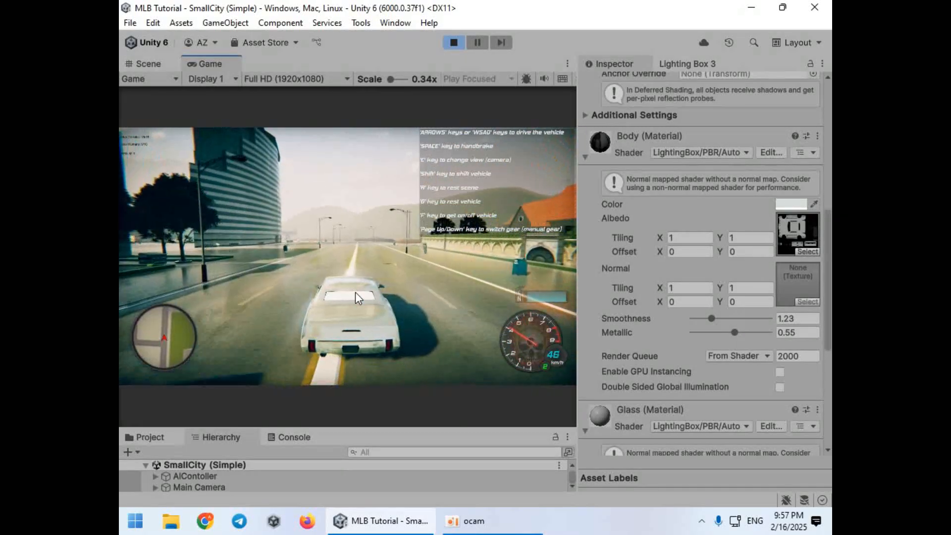
key("d")
key("s")
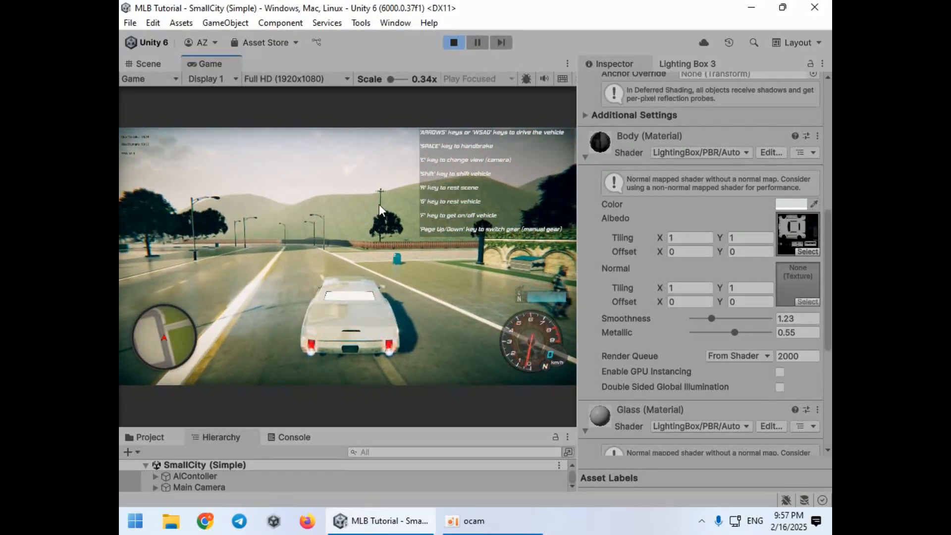
key("a")
key("space")
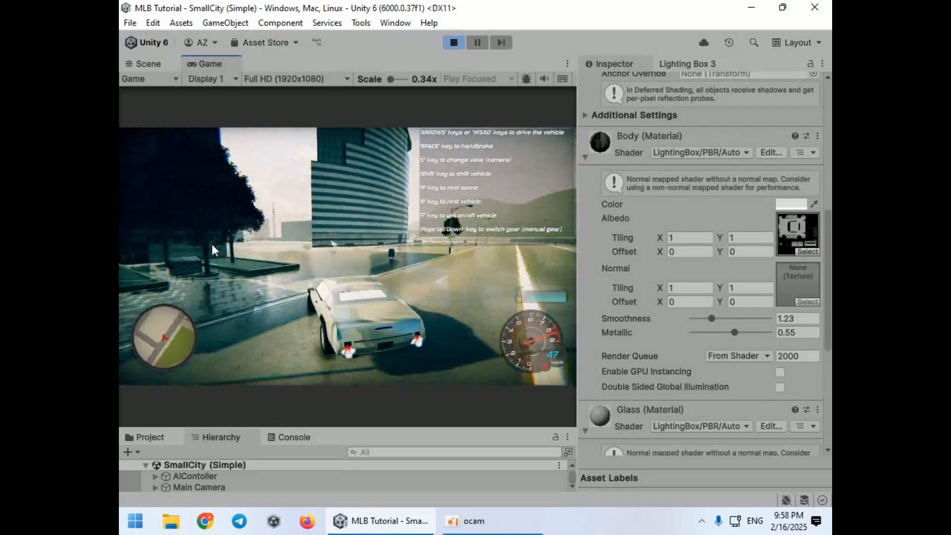
key("w")
key("d")
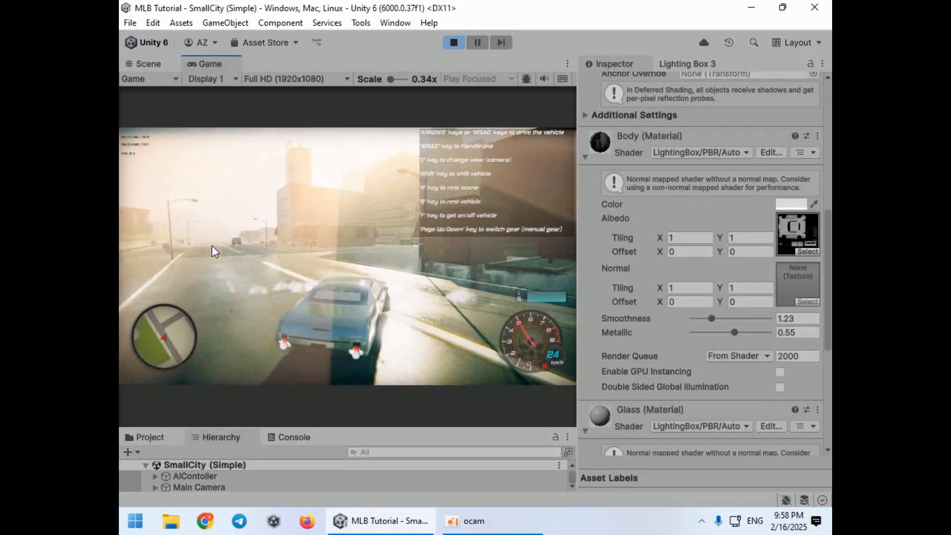
key("s")
key("d")
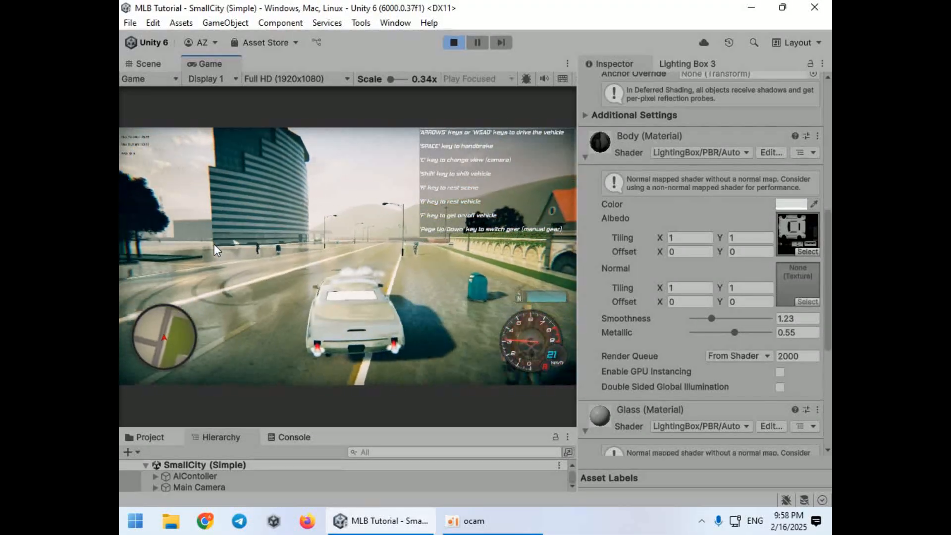
key("w")
key("space")
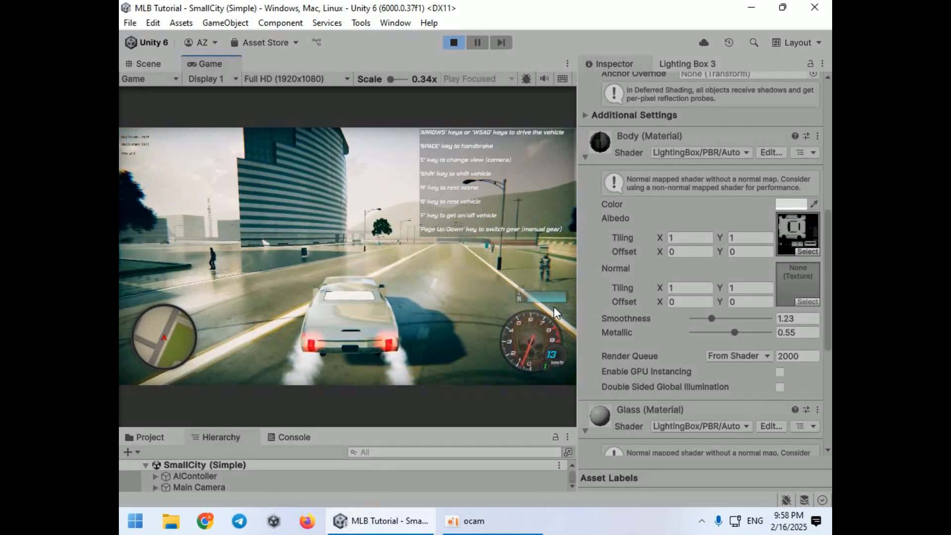
Step: Set the sun's Rotation Y to 76 and its intensity to 0.64 in Lighting Box 3
left_click(682, 64)
scroll(647, 177, "down", 10)
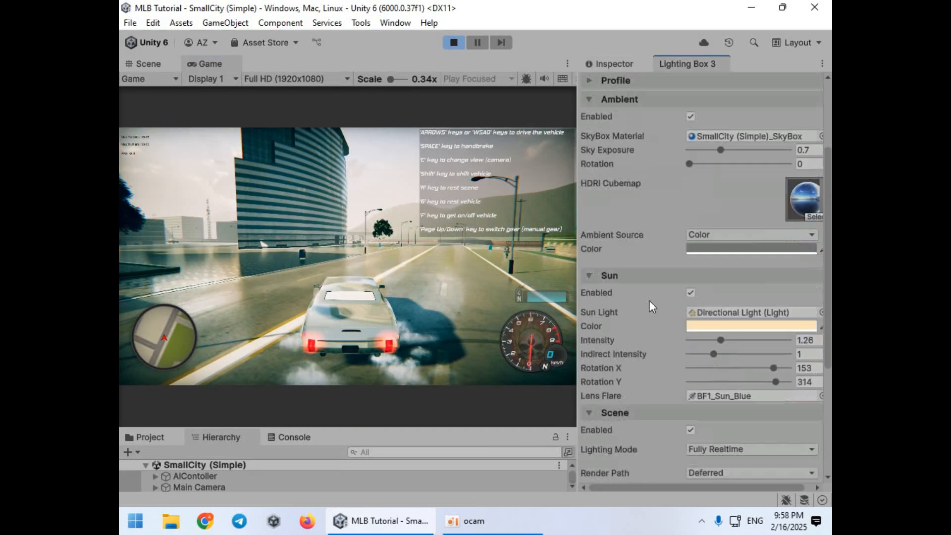
left_click_drag(766, 216, 711, 214)
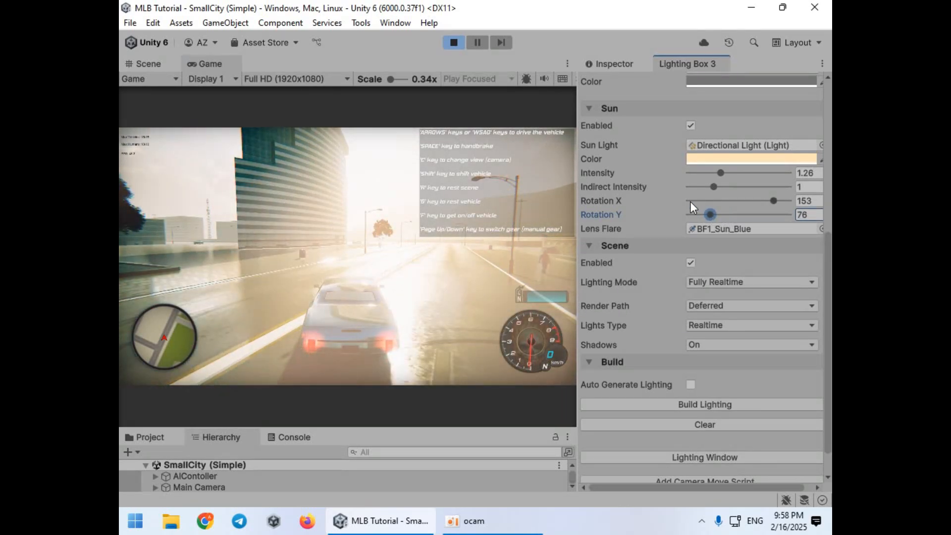
left_click_drag(720, 173, 702, 174)
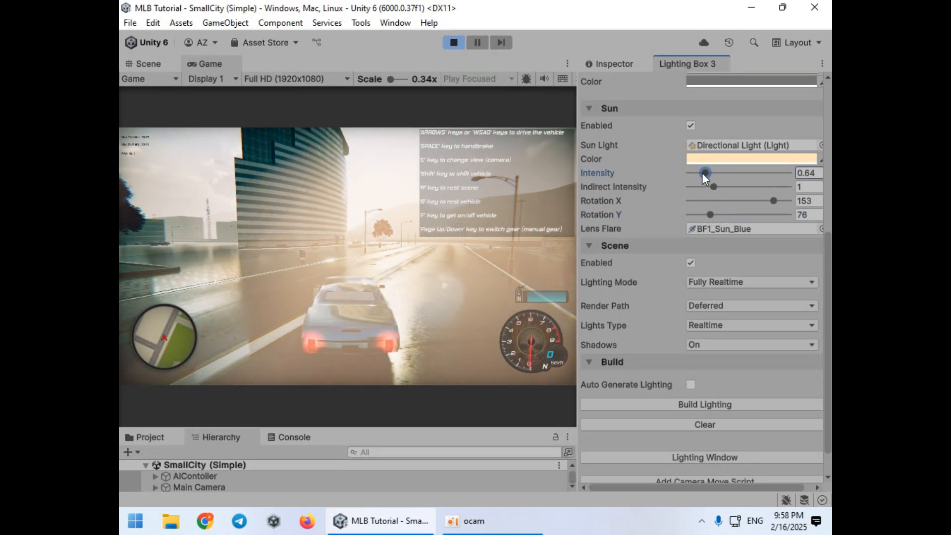
Step: Toggle the Sun Shaft effect to compare, and set its distance falloff to about 0.64 and blur to 3.2
scroll(675, 218, "up", 10)
scroll(675, 219, "up", 2)
left_click(675, 132)
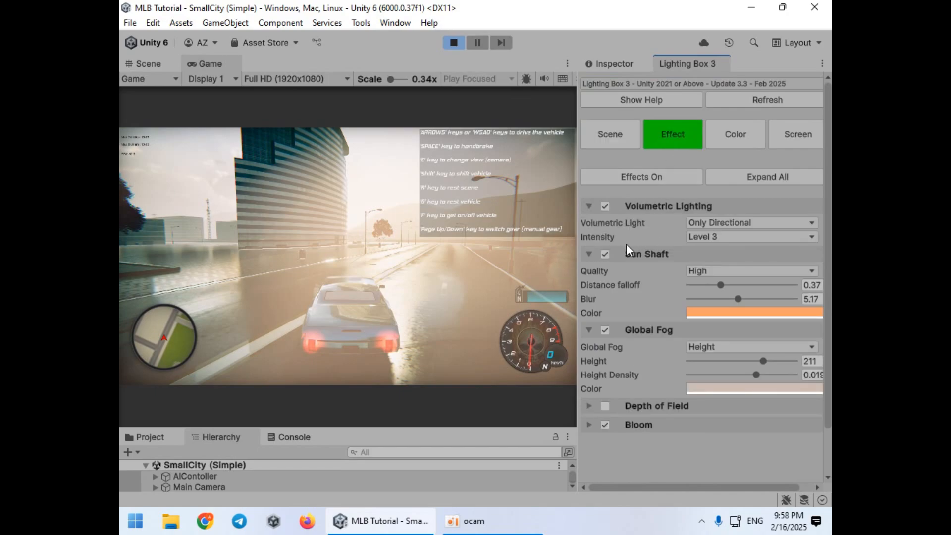
left_click(606, 254)
left_click(605, 254)
mouse_move(720, 285)
left_mouse_down()
mouse_move(700, 283)
mouse_move(762, 281)
mouse_move(716, 289)
left_mouse_up()
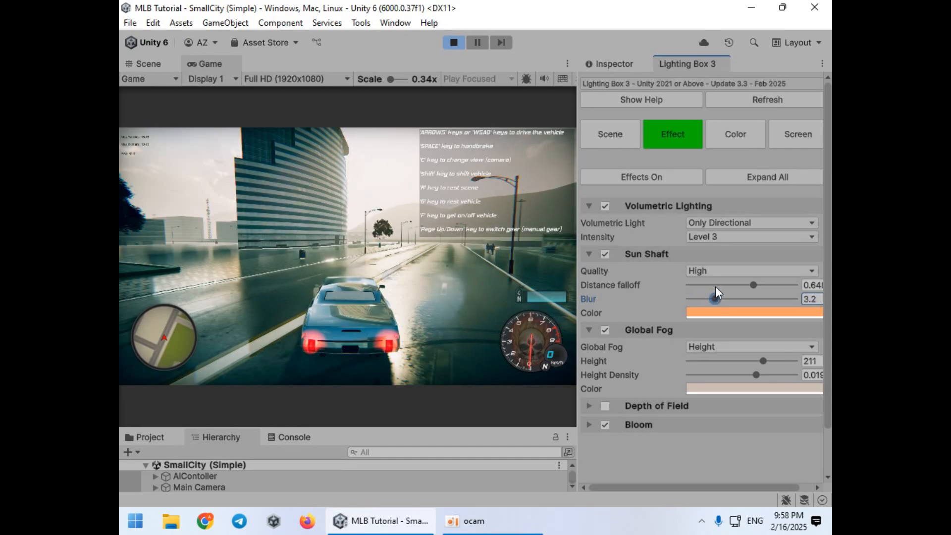
Step: Raise the sun's intensity to 1.12
left_click(606, 126)
scroll(684, 307, "down", 3)
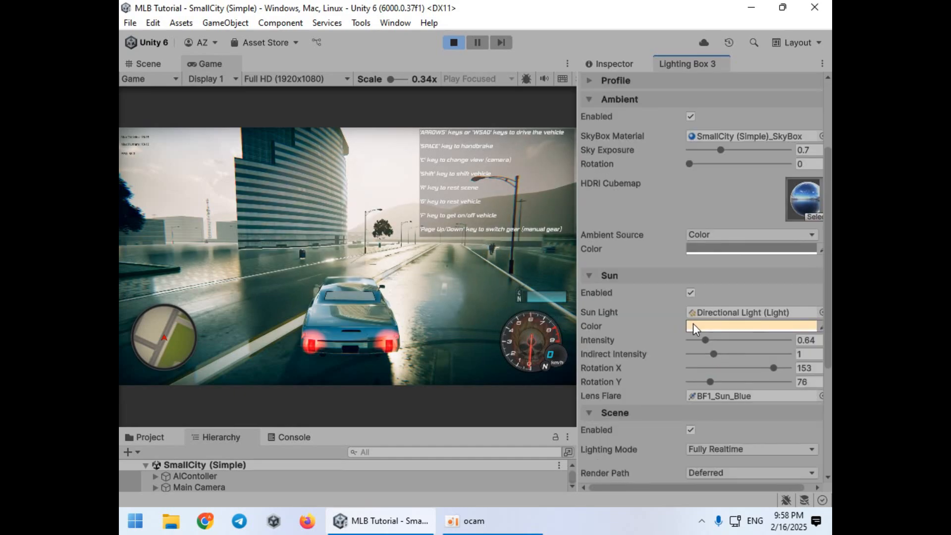
mouse_move(706, 341)
left_mouse_down()
mouse_move(736, 339)
mouse_move(709, 334)
mouse_move(719, 329)
left_mouse_up()
scroll(674, 288, "up", 5)
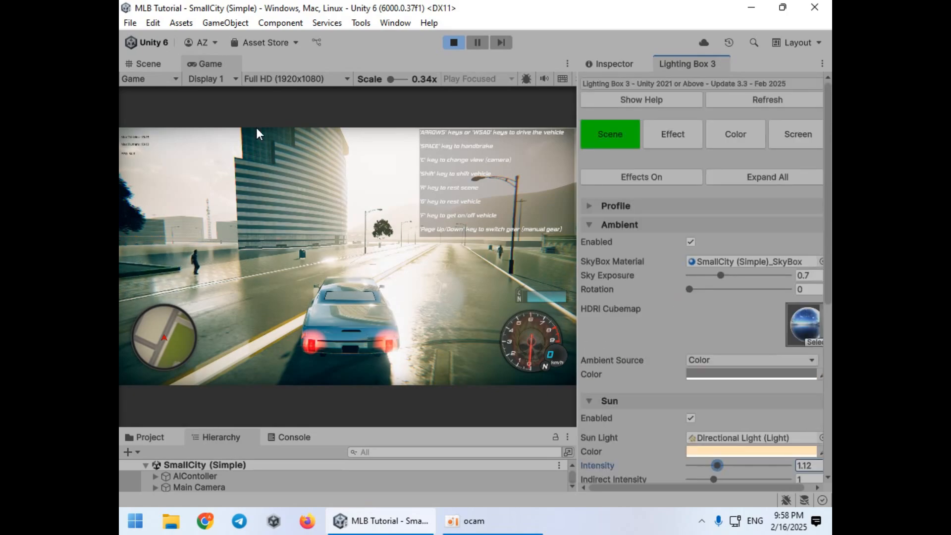
Step: Select the Street02 road in the scene and raise its Texture 02 material's smoothness to 4.4
left_click(149, 64)
left_click(359, 276)
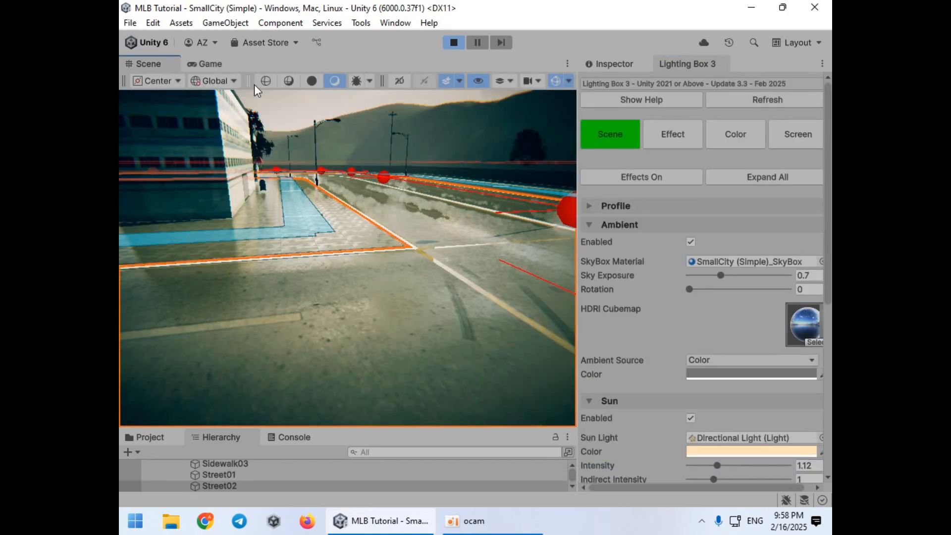
left_click(204, 64)
left_click(614, 65)
scroll(694, 248, "down", 5)
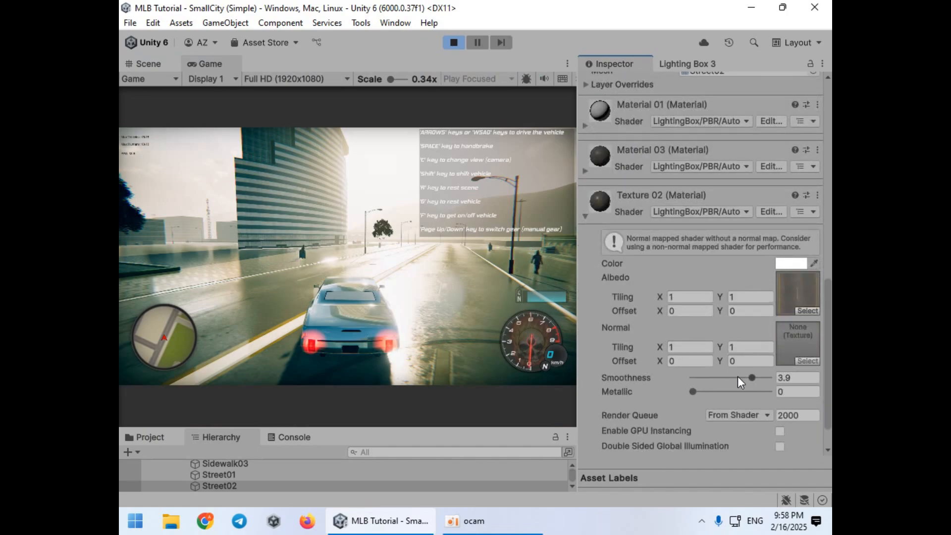
mouse_move(754, 377)
left_mouse_down()
mouse_move(772, 377)
mouse_move(748, 381)
mouse_move(762, 381)
left_mouse_up()
scroll(639, 281, "up", 10)
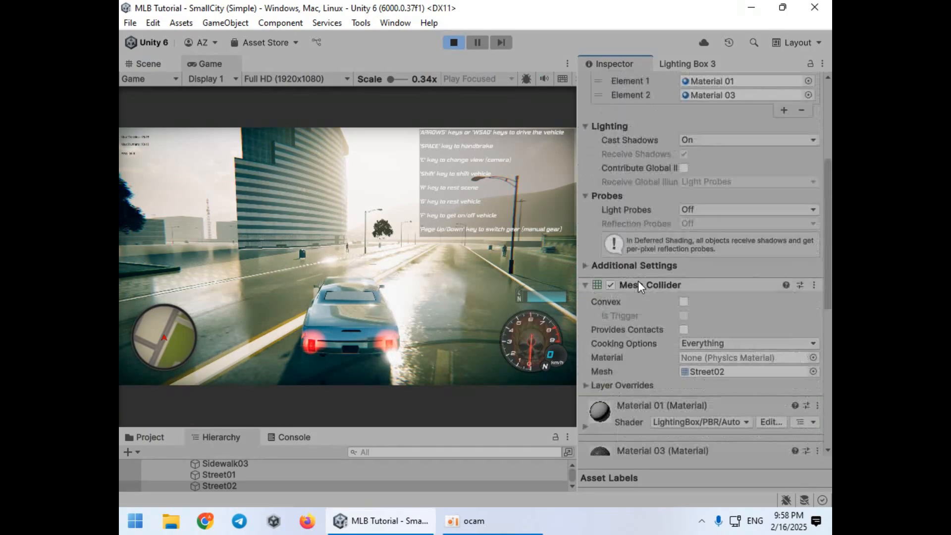
Step: Change the sun's color to the saturated orange FFAF26
left_click(680, 63)
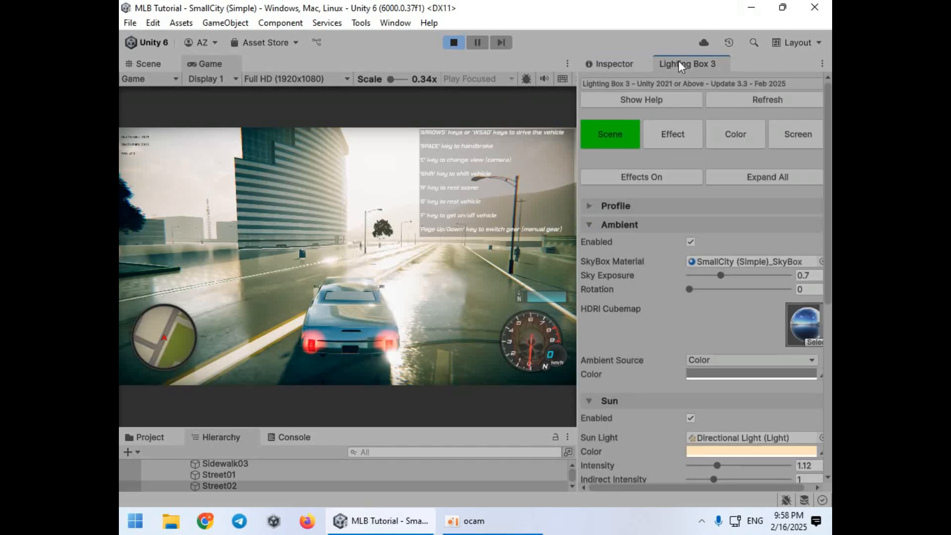
scroll(617, 293, "down", 5)
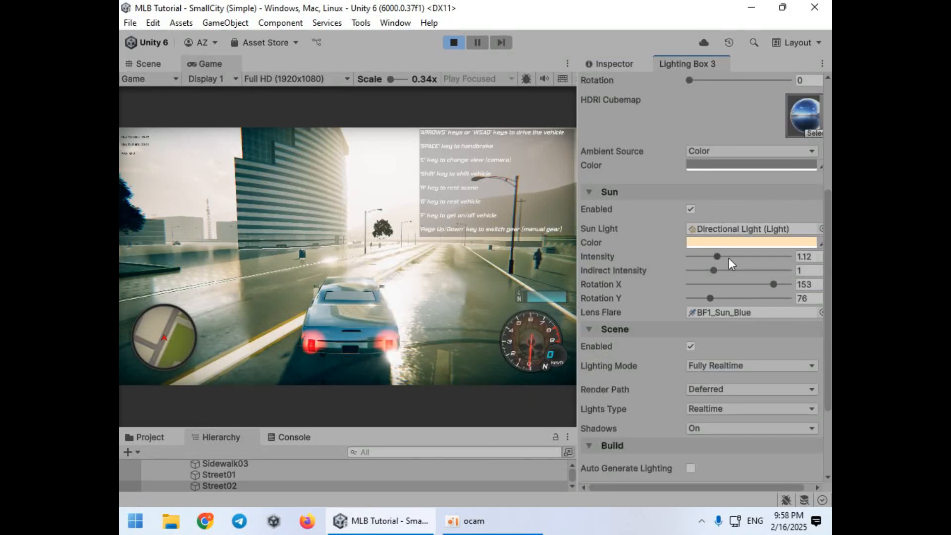
left_click(733, 243)
left_click(744, 256)
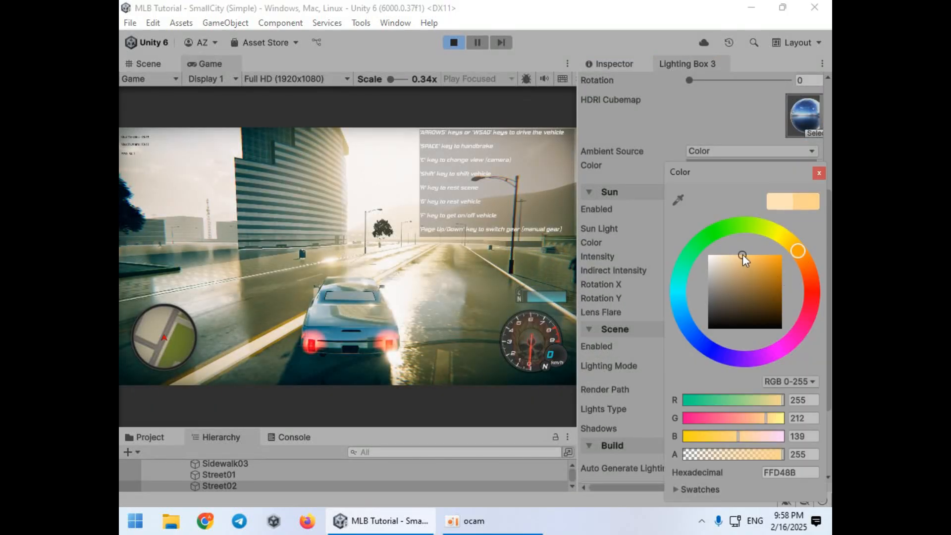
left_click_drag(742, 254, 772, 254)
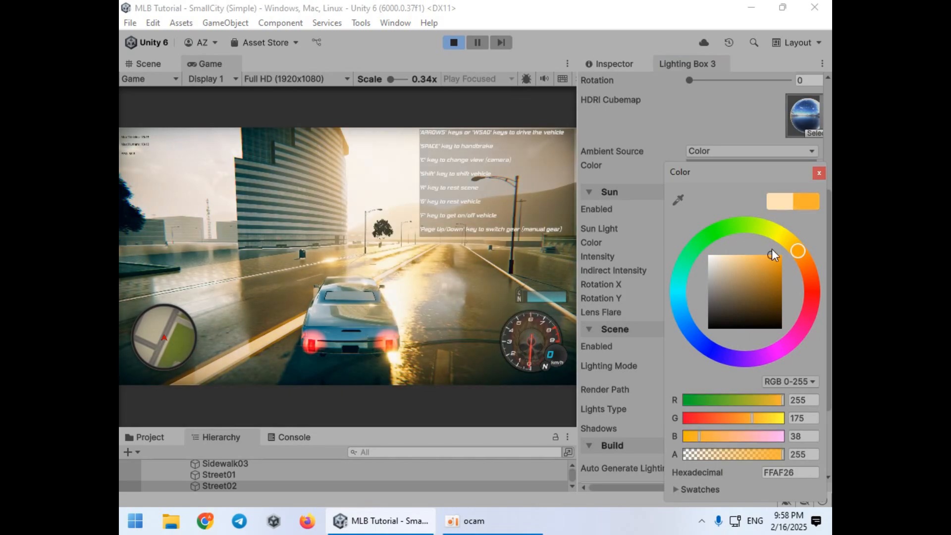
left_click(502, 224)
Step: Set the color grading gamma to -0.11 and the lift color to black
scroll(674, 312, "up", 4)
scroll(674, 317, "up", 2)
left_click(727, 144)
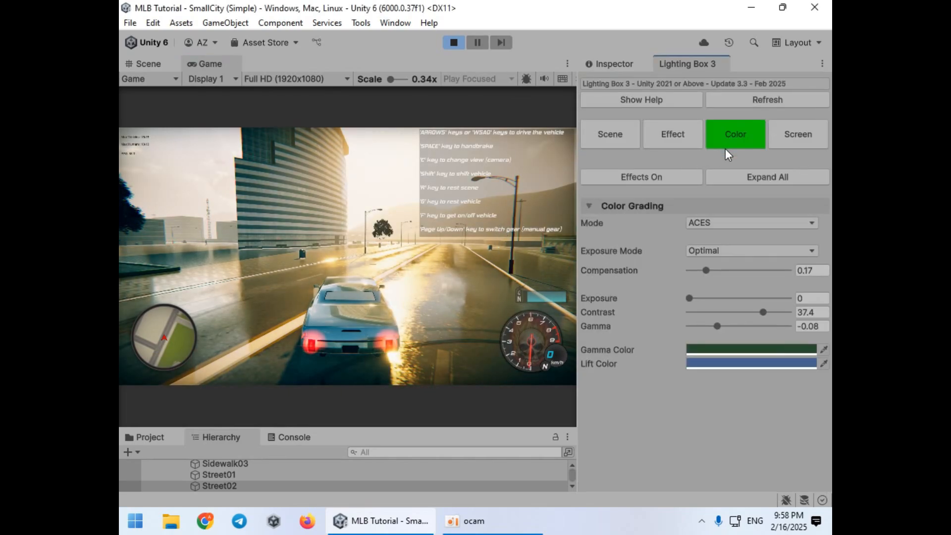
mouse_move(717, 325)
left_mouse_down()
mouse_move(750, 325)
mouse_move(685, 327)
mouse_move(715, 322)
left_mouse_up()
left_click(711, 362)
left_click_drag(741, 291, 635, 362)
left_click(353, 302)
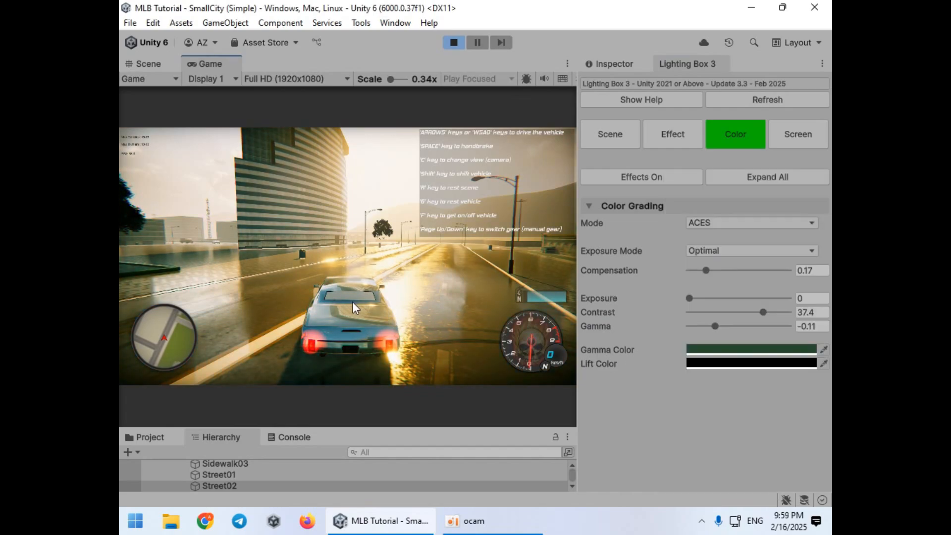
Step: Reduce the sun's Rotation X slightly
left_click(626, 138)
scroll(703, 325, "down", 4)
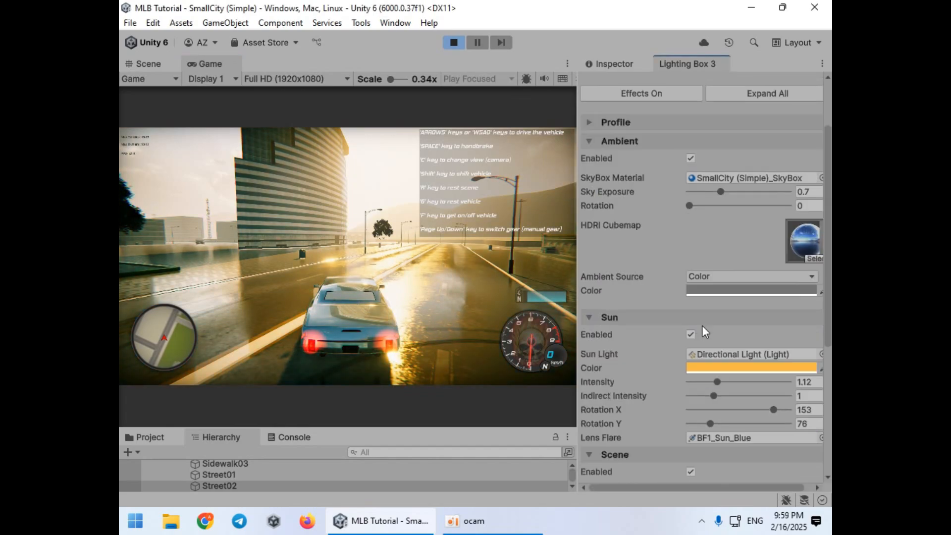
mouse_move(769, 325)
left_mouse_down()
mouse_move(686, 331)
mouse_move(733, 335)
mouse_move(760, 323)
left_mouse_up()
scroll(721, 290, "up", 5)
Step: Lower the Bloom intensity to 0.21 and enable Depth of Field
left_click(672, 135)
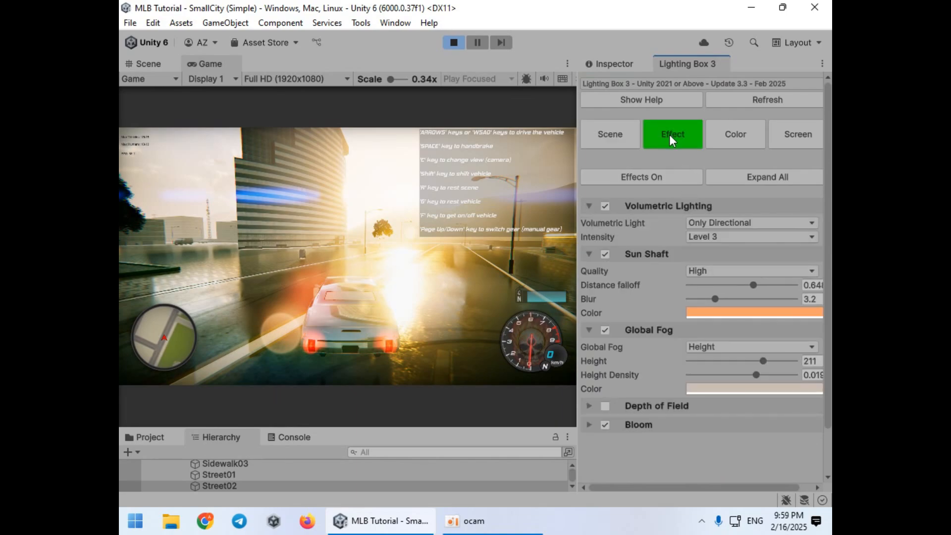
scroll(672, 275, "down", 2)
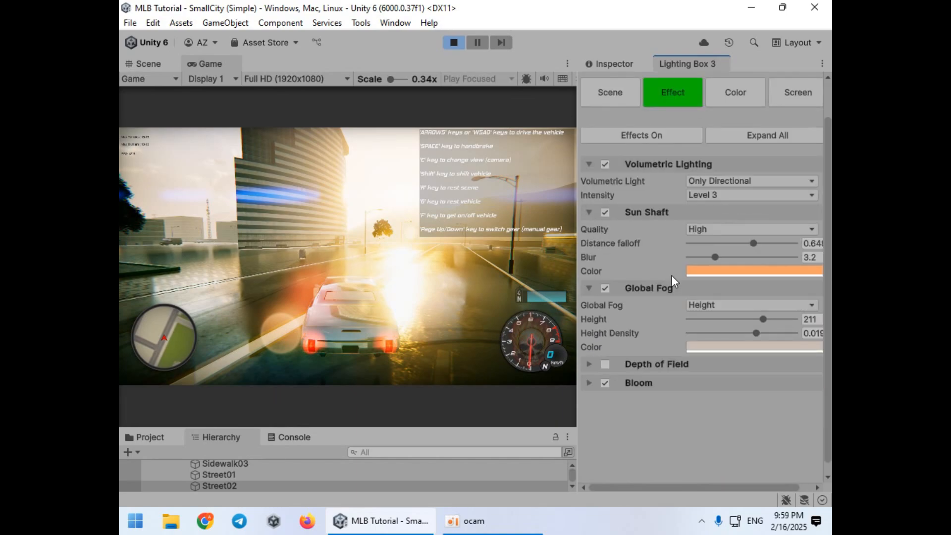
left_click(652, 381)
scroll(756, 340, "down", 3)
mouse_move(711, 335)
left_mouse_down()
mouse_move(680, 331)
mouse_move(729, 332)
mouse_move(673, 332)
mouse_move(696, 330)
left_mouse_up()
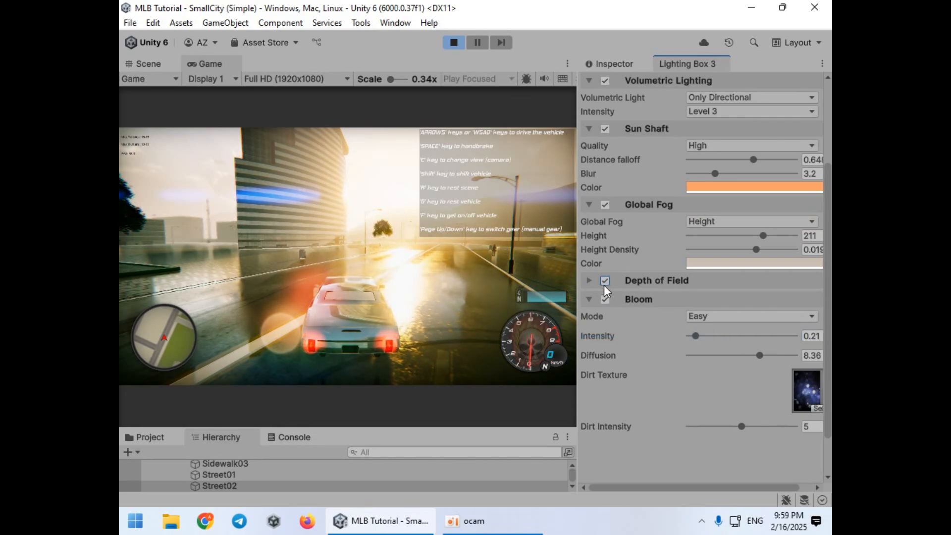
left_click(605, 281)
Step: Drive around the streets to examine the orange sunlight, lens flare, bloom and wet road reflections
left_click(409, 281)
key("Up")
key("Left")
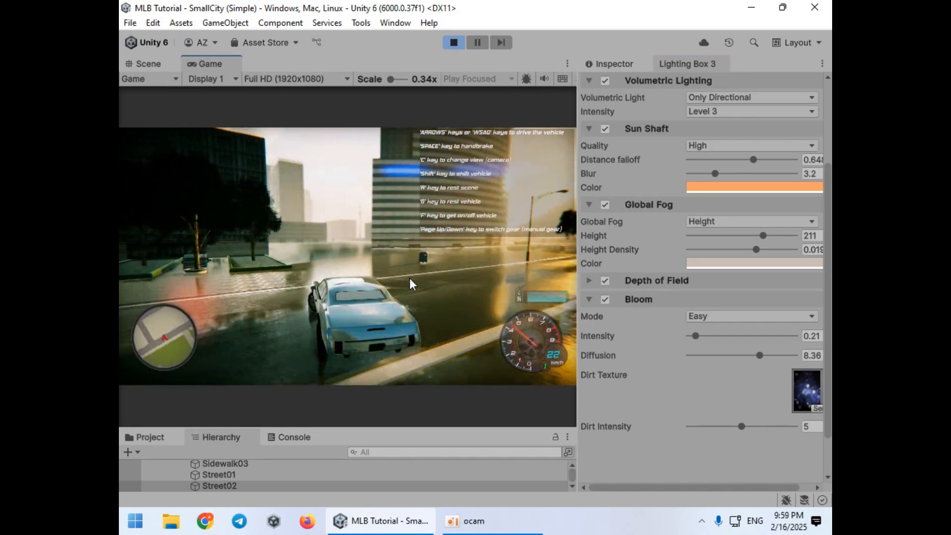
key("Up")
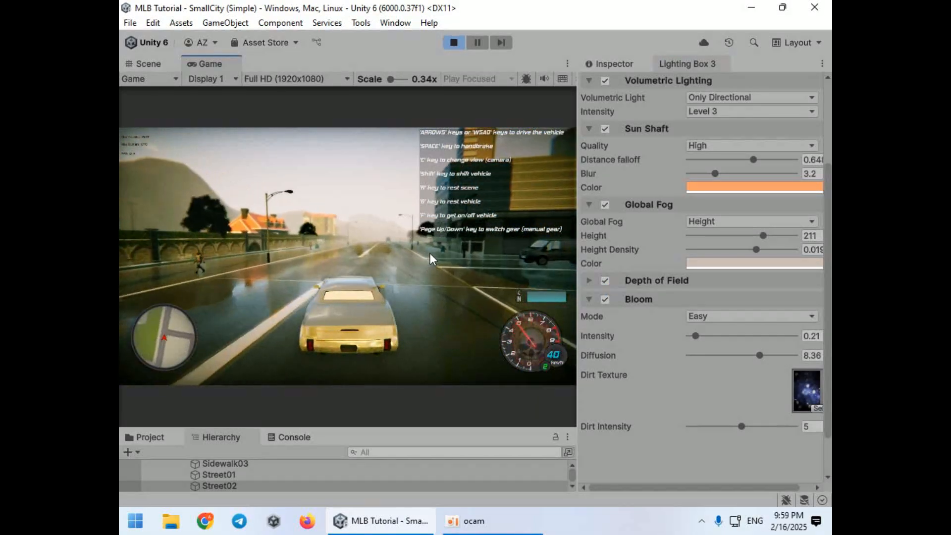
key("Right")
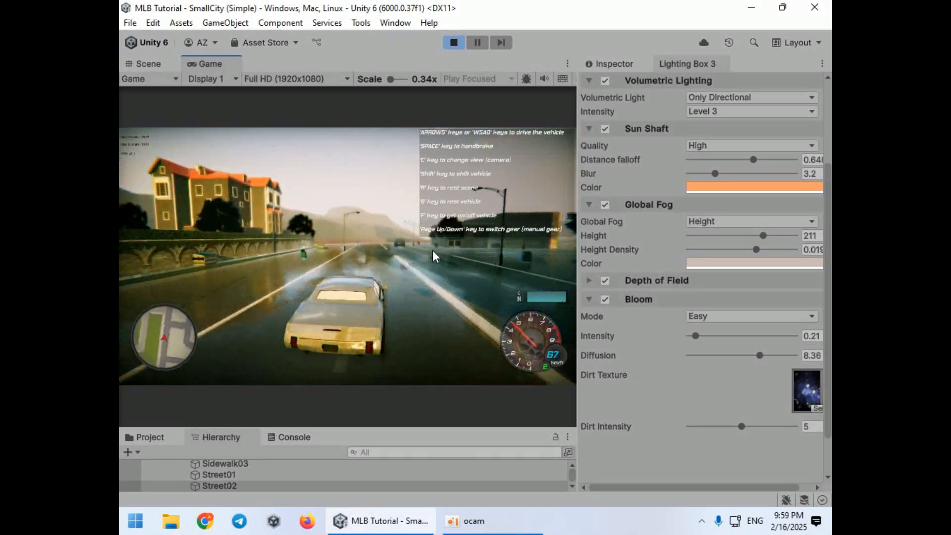
key("Down")
key("Right")
key("Up")
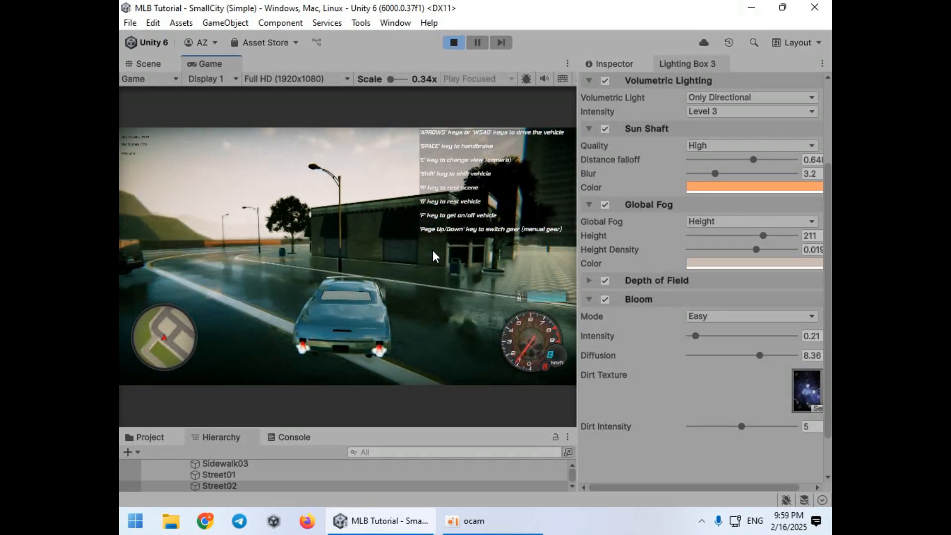
key("Right")
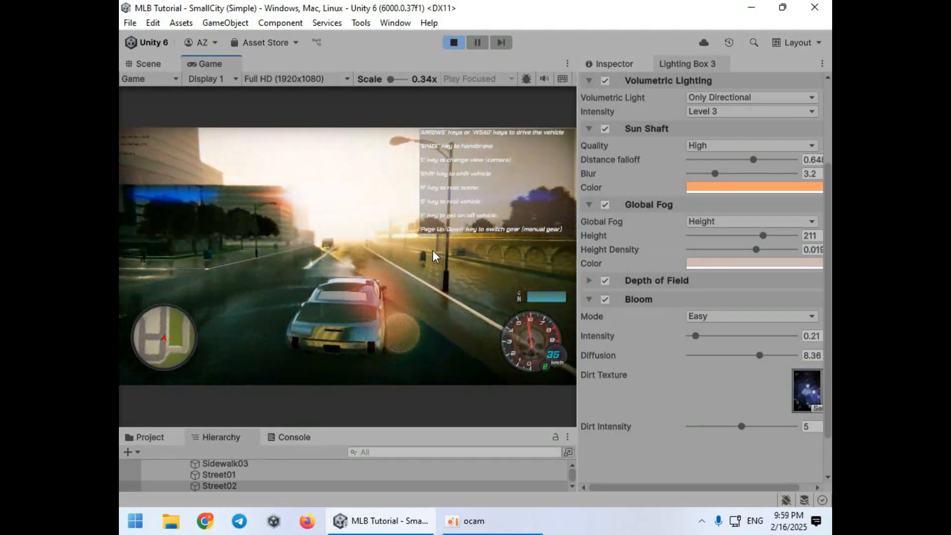
key("Down")
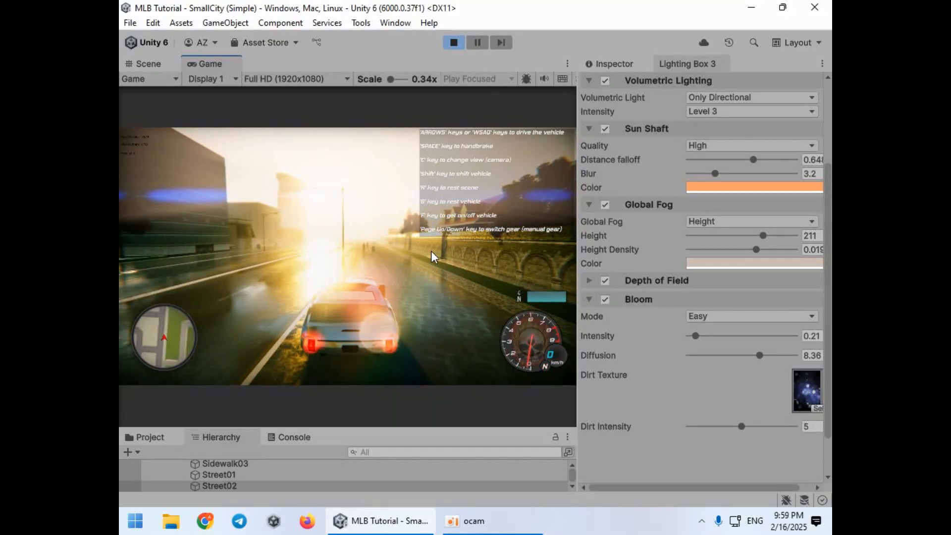
key("Down")
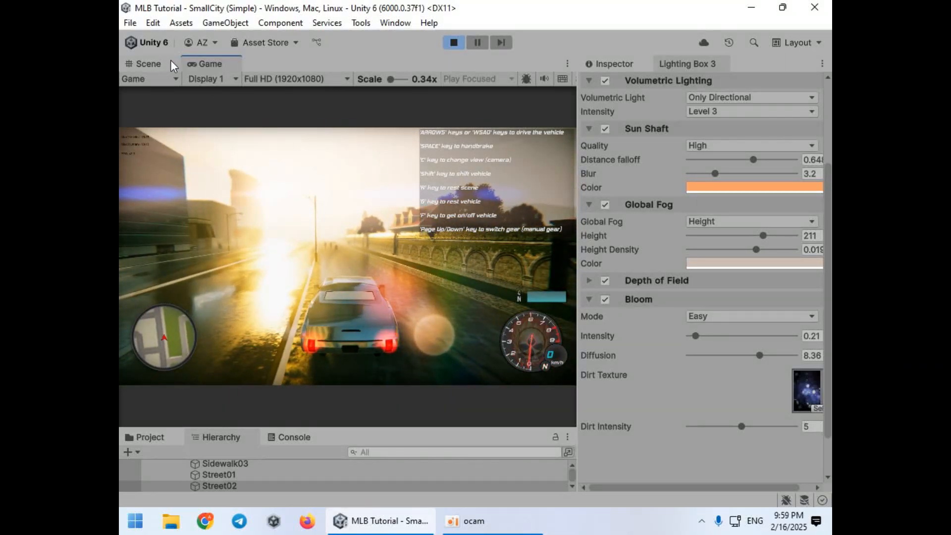
Step: Set the Smoothness of the Street02 road's Texture 02 material to 4.31
left_click(159, 64)
left_click(314, 142)
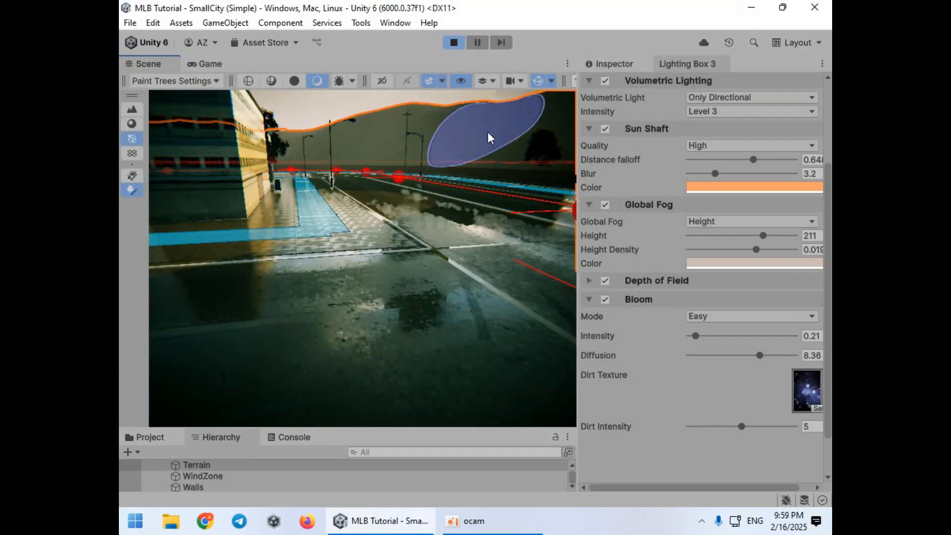
key("ctrl+z")
left_click(608, 68)
scroll(660, 297, "down", 7)
scroll(658, 353, "down", 3)
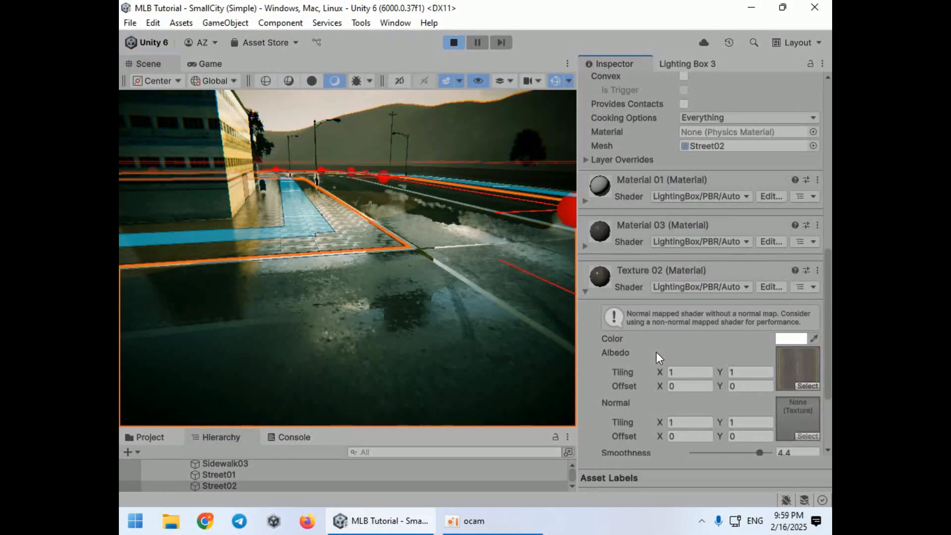
left_click(220, 67)
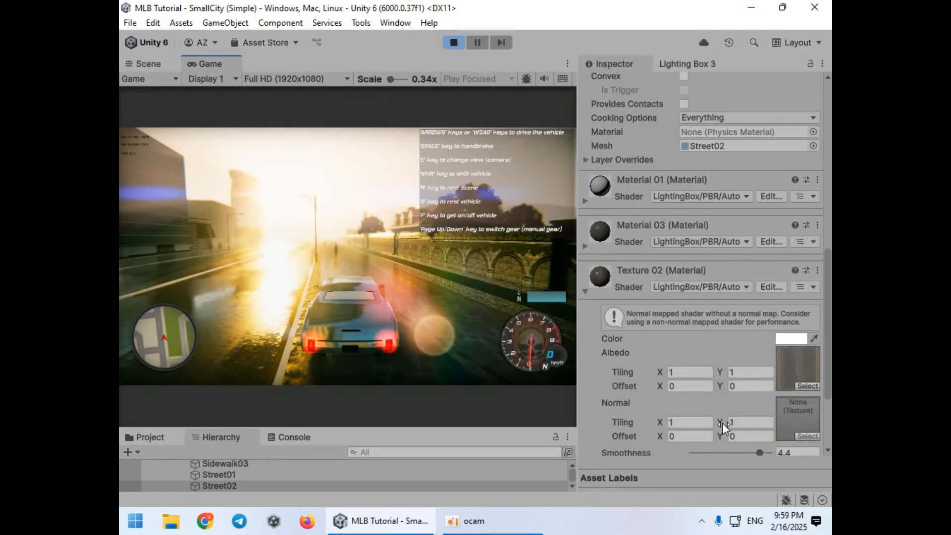
left_click_drag(729, 453, 650, 433)
scroll(751, 445, "down", 2)
Step: Drive the car through the streets to examine the wet road reflections with the adjusted smoothness
left_click(465, 352)
key("w")
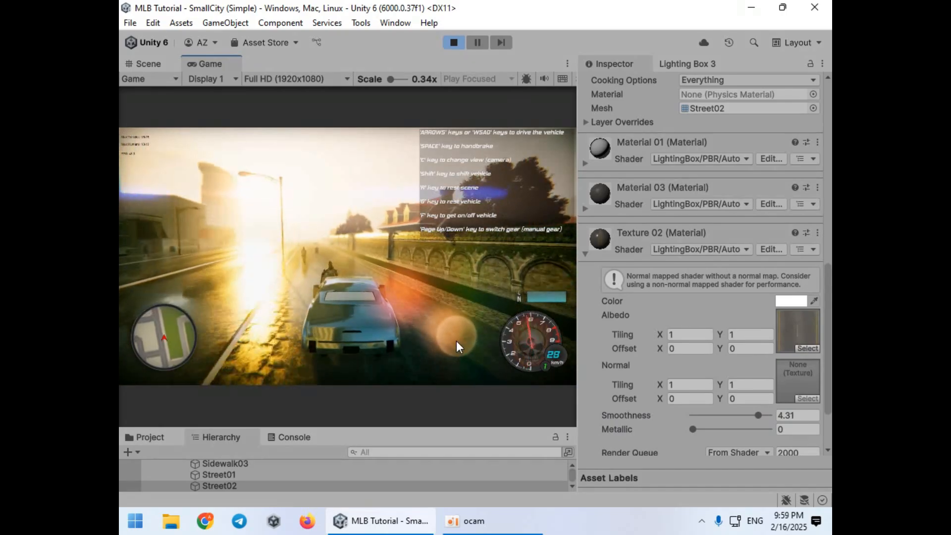
key("w")
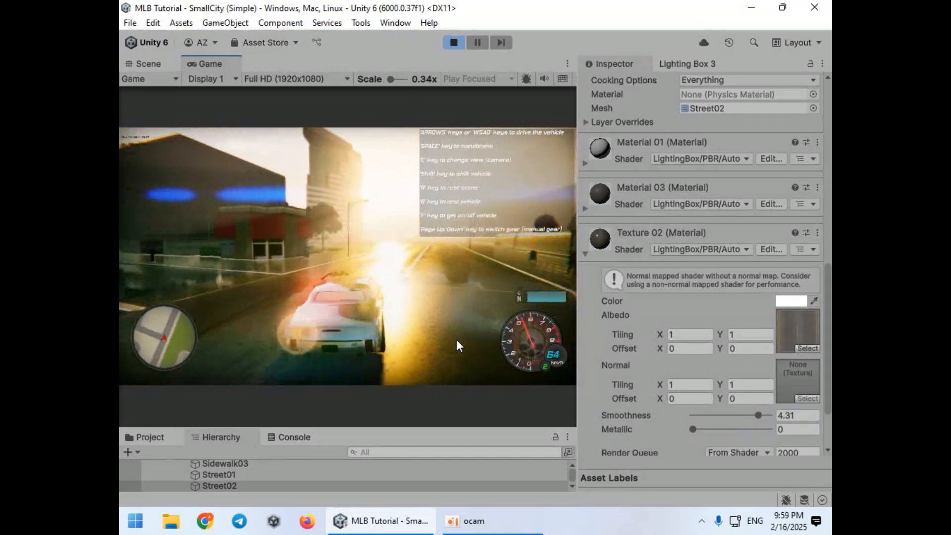
key("w")
key("s")
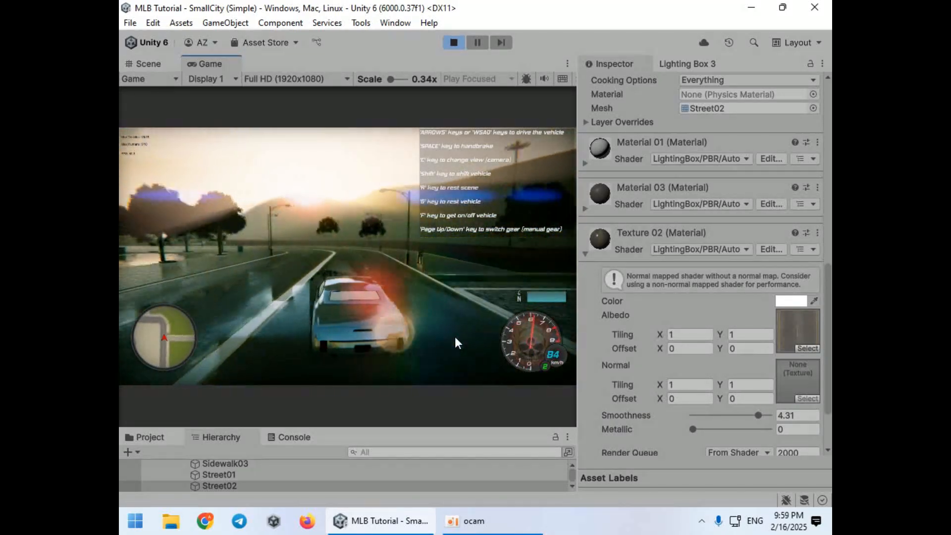
key("a")
key("s")
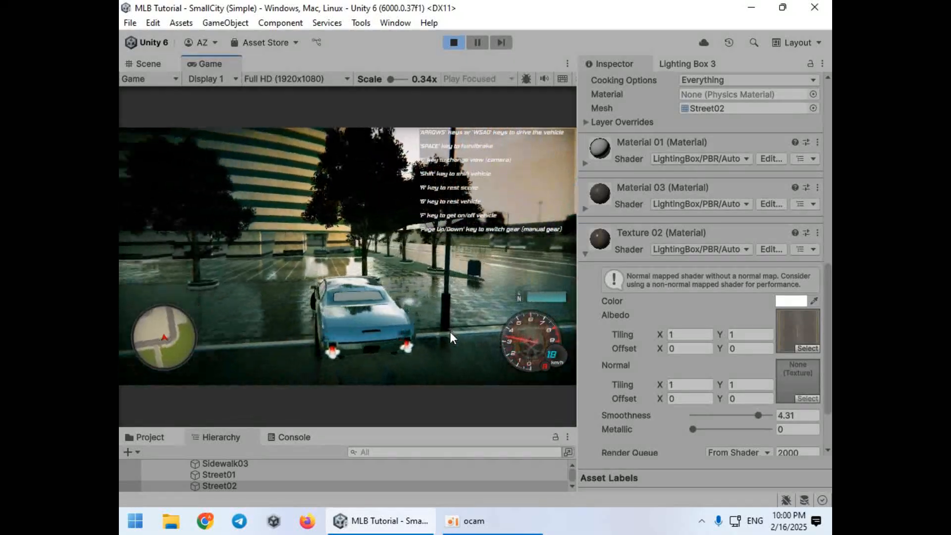
key("w")
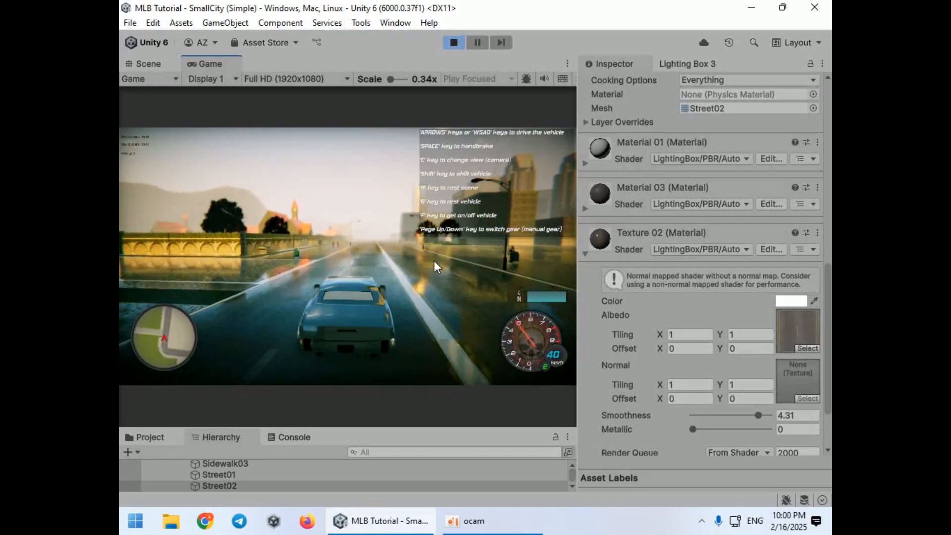
left_click(466, 521)
left_click(254, 228)
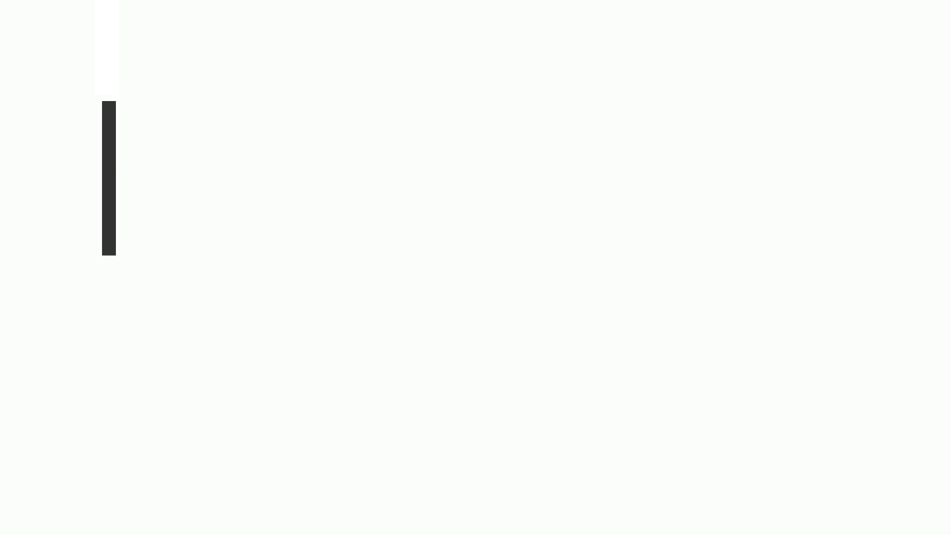